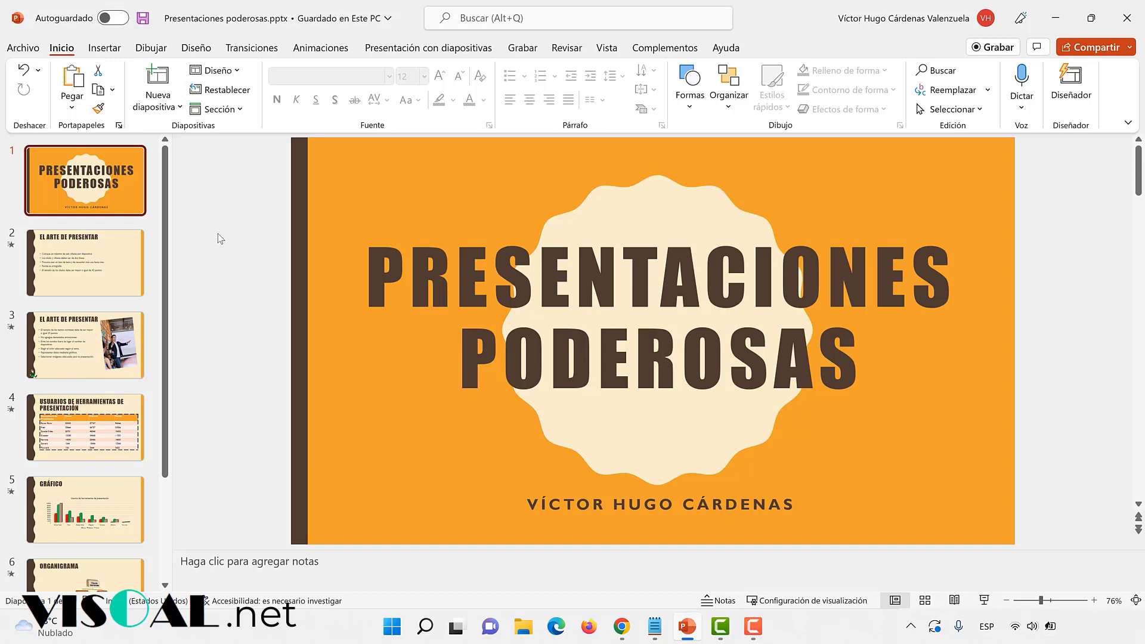
Browse slides 2, 3, 4 and 1, then return to slide 2, 'El arte de presentar'.
{"action": "left_click", "coordinate": [88, 262]}
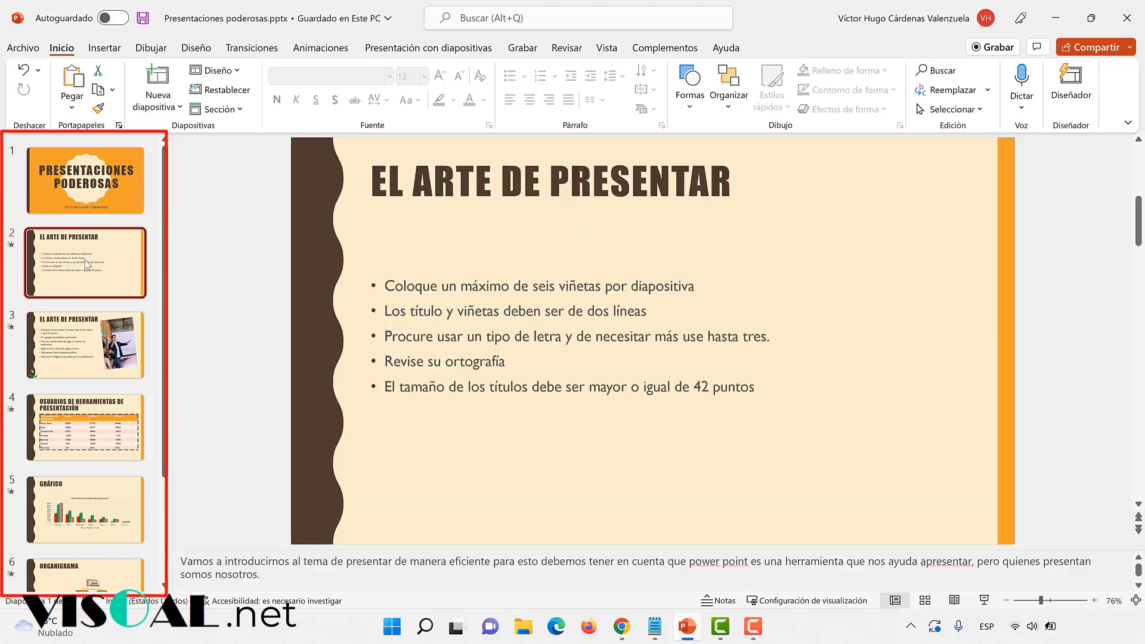
{"action": "left_click", "coordinate": [88, 346]}
{"action": "left_click", "coordinate": [88, 410]}
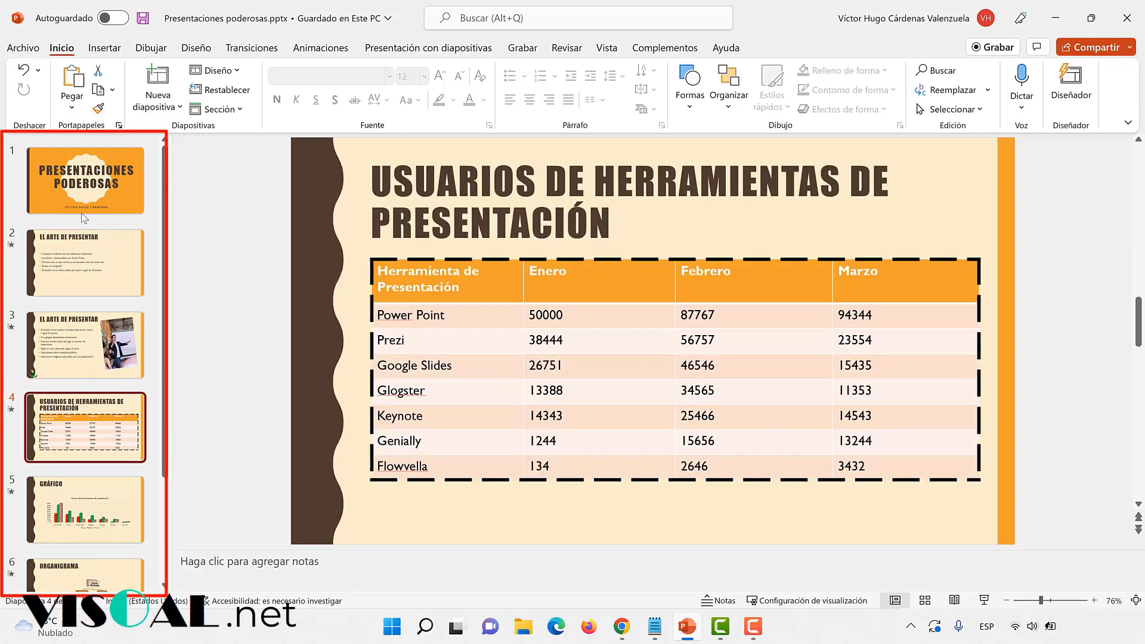
{"action": "left_click", "coordinate": [82, 209]}
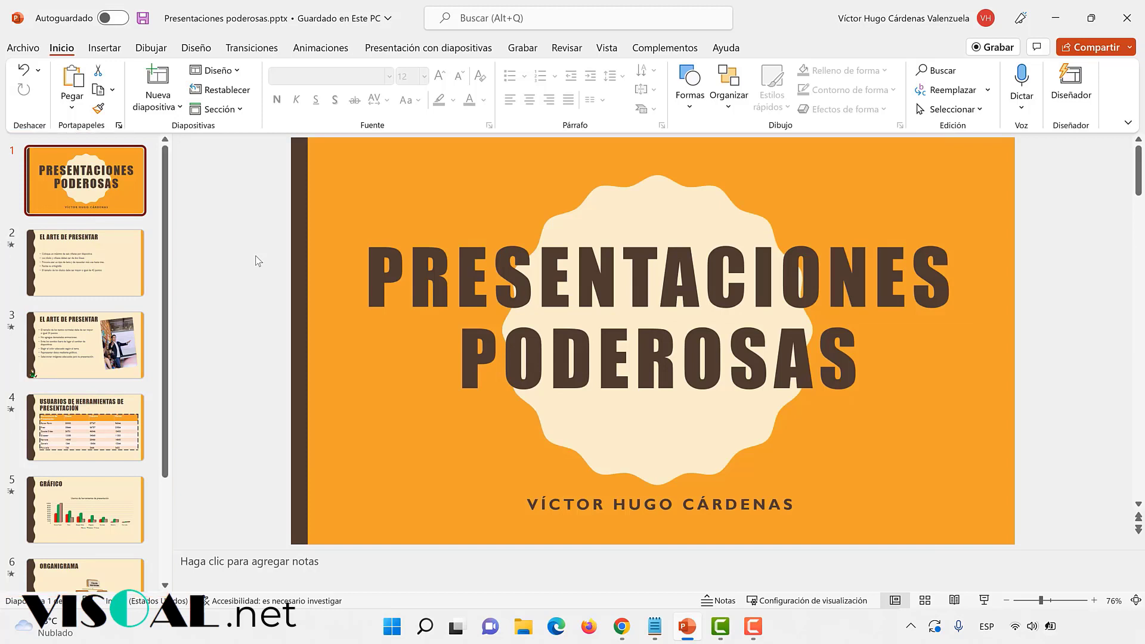
{"action": "key", "text": "Down"}
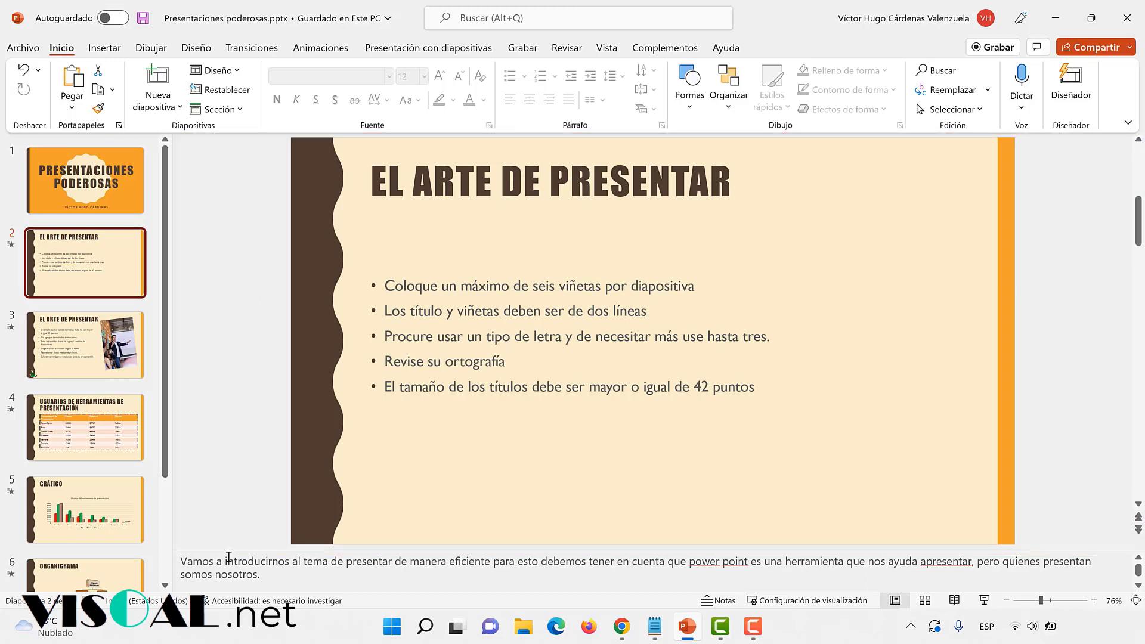
Enlarge the Notes pane so slide 2's intro paragraph and five bullet tips are fully readable.
{"action": "left_click_drag", "start_coordinate": [230, 549], "coordinate": [233, 397]}
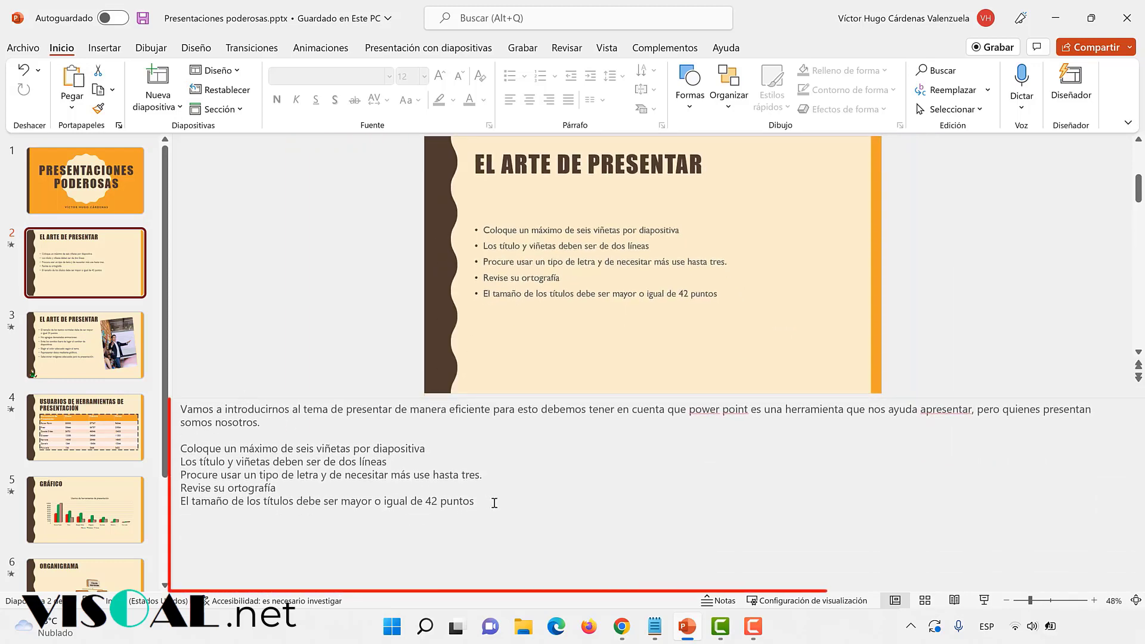
{"action": "left_click_drag", "start_coordinate": [477, 504], "coordinate": [248, 425]}
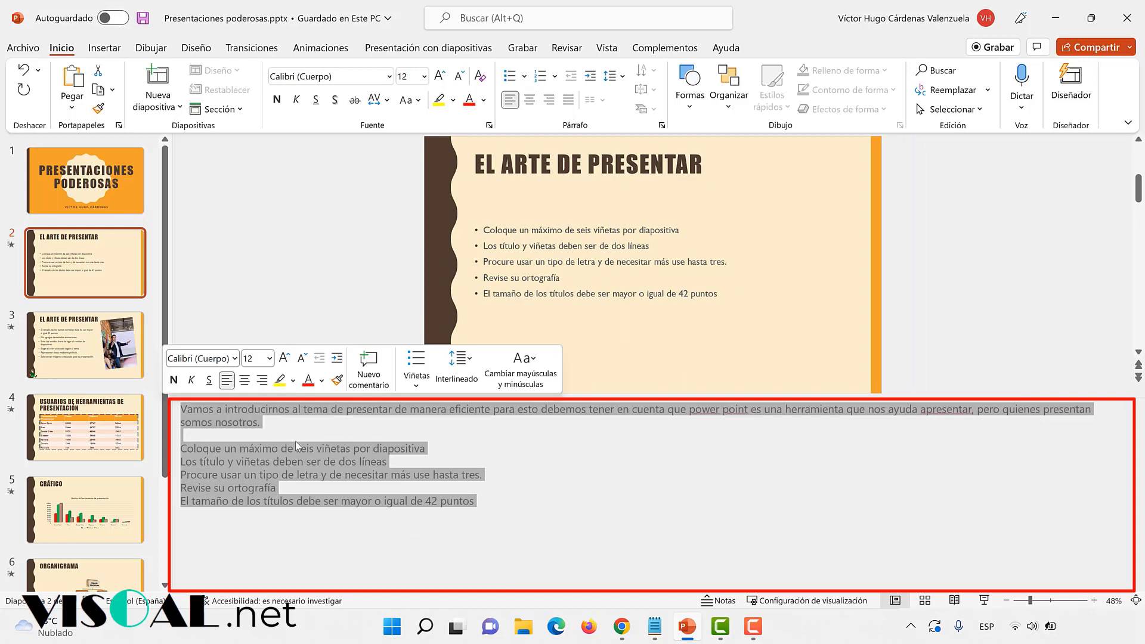
{"action": "left_click", "coordinate": [295, 442]}
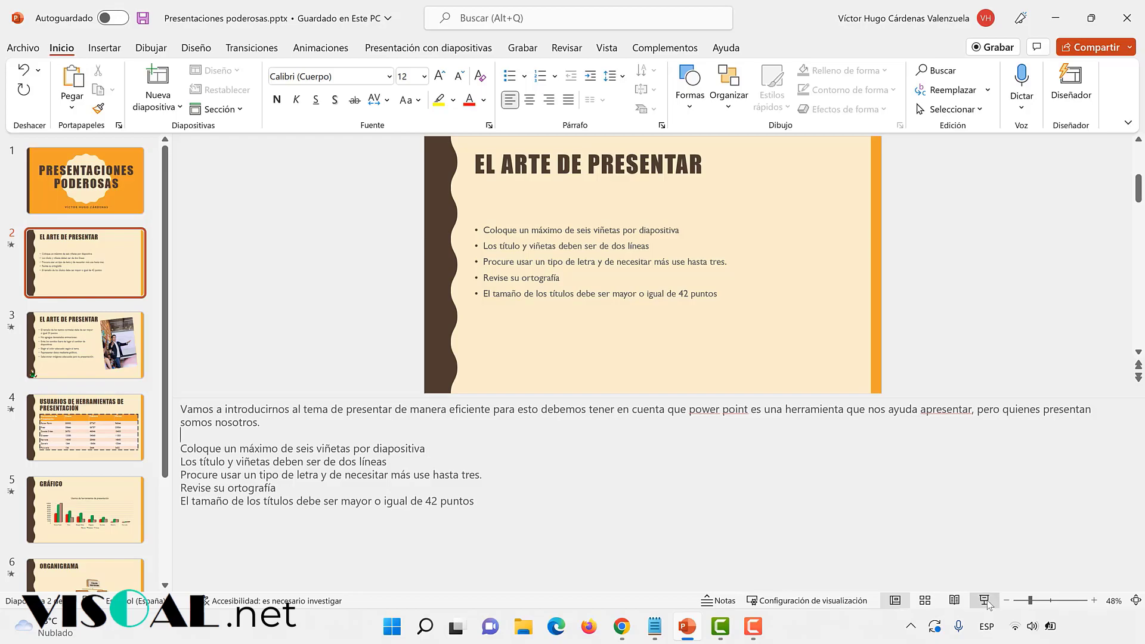
Run the slide show from slide 2 and bring up the show's more-options list.
{"action": "left_click", "coordinate": [984, 600]}
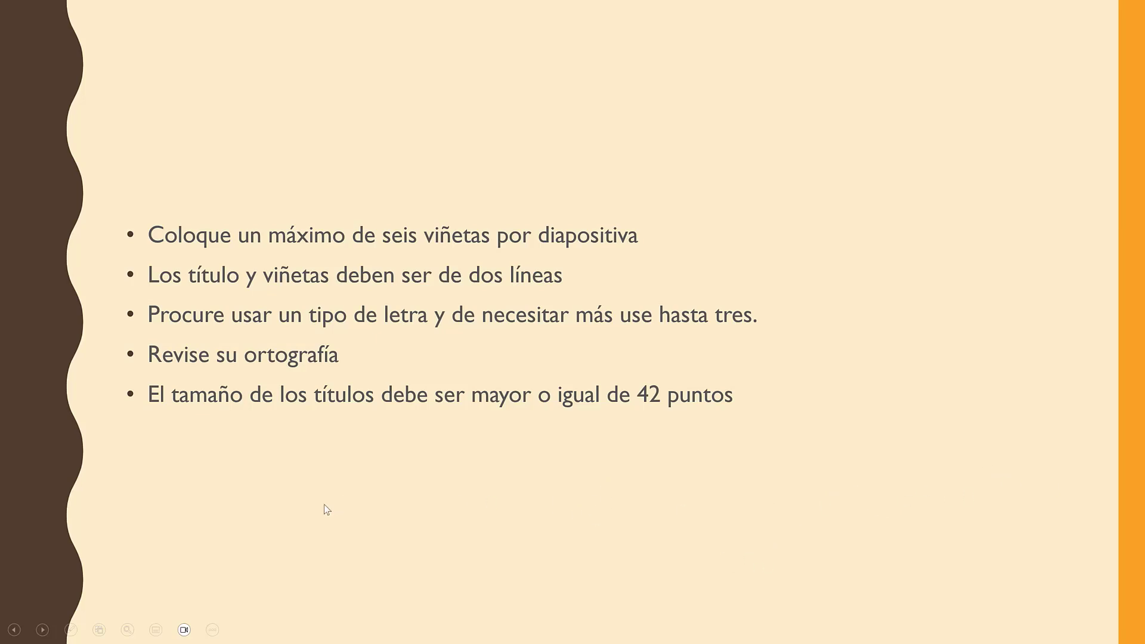
{"action": "left_click", "coordinate": [213, 630]}
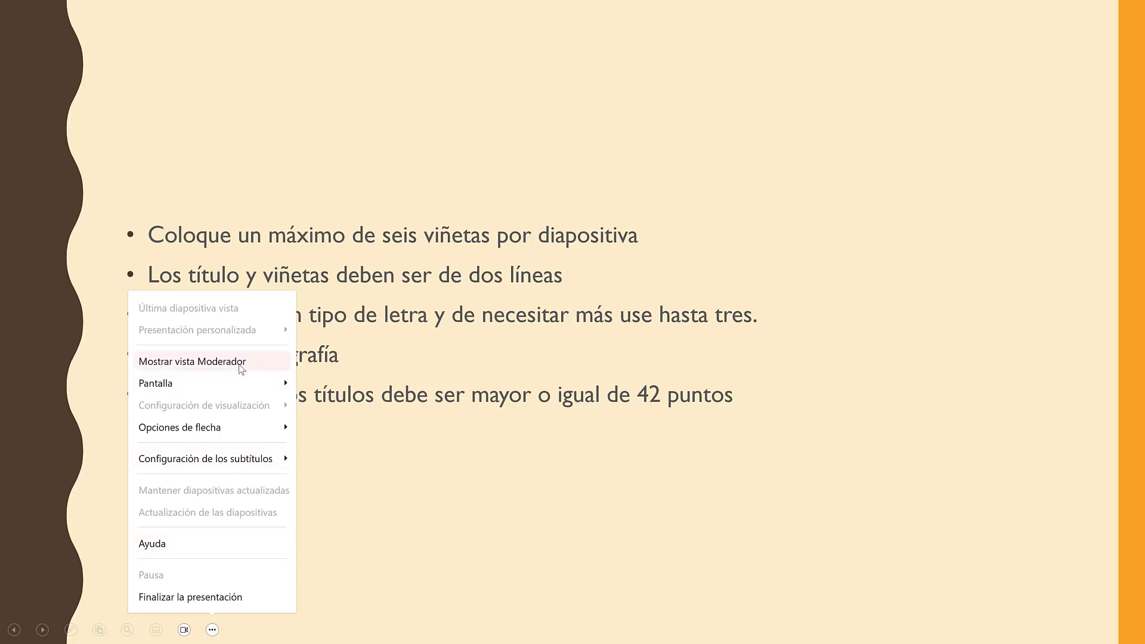
Switch to Presenter View (Mostrar vista Moderador) and scroll through slide 2's speaker notes.
{"action": "left_click", "coordinate": [192, 361]}
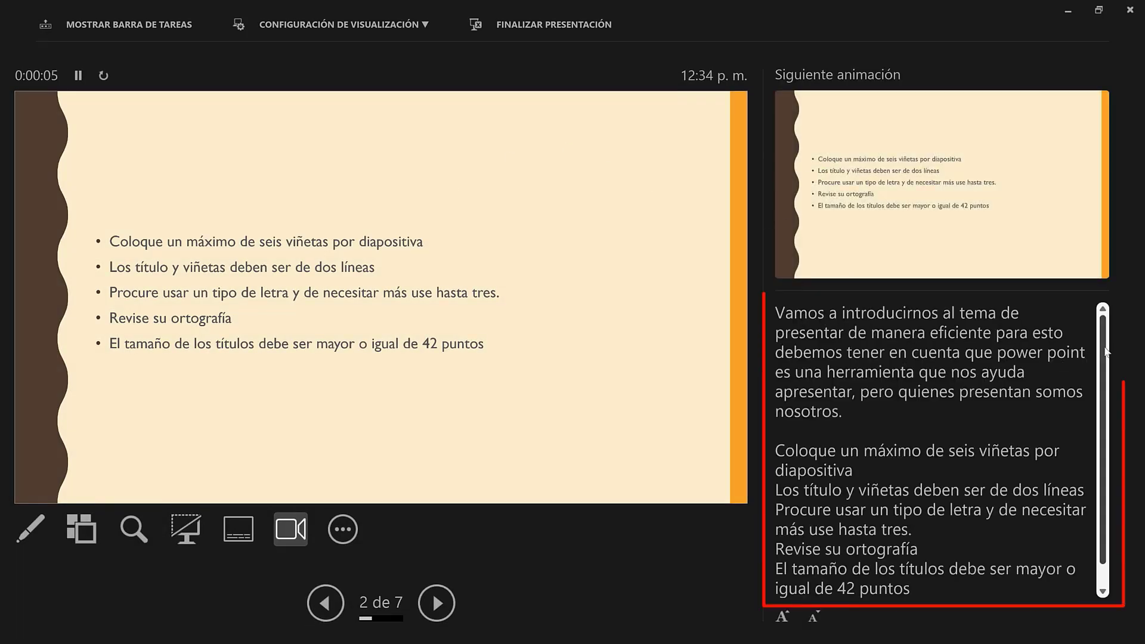
{"action": "scroll", "coordinate": [1112, 333], "scroll_direction": "down", "scroll_amount": 1}
{"action": "scroll", "coordinate": [1110, 306], "scroll_direction": "up", "scroll_amount": 1}
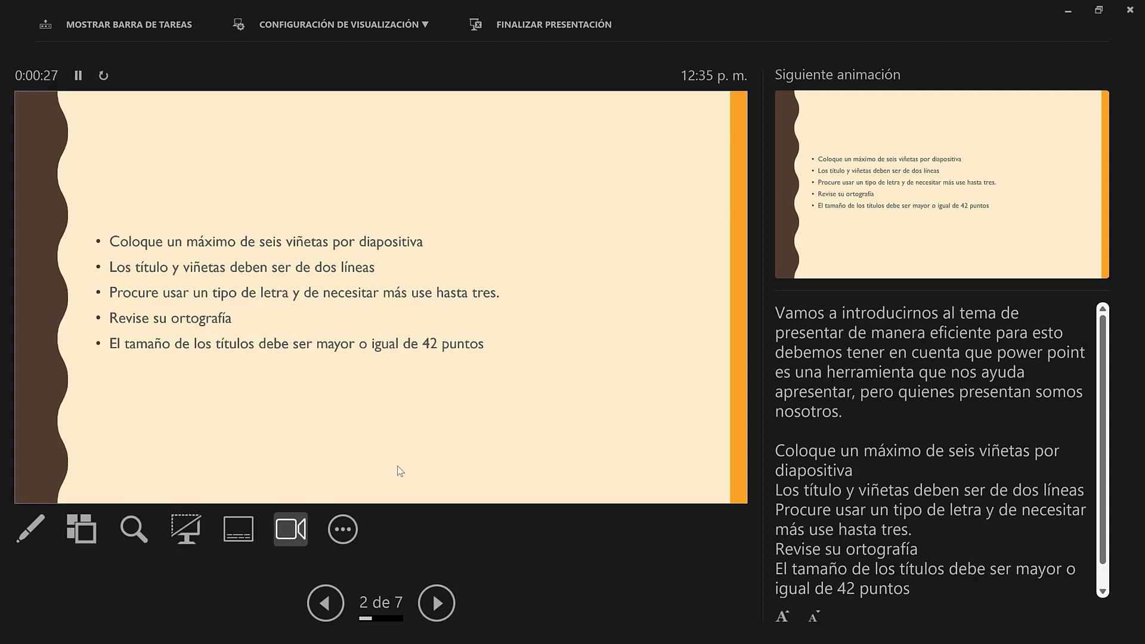
Draw a red Pluma ink scribble above slide 2's bullet tips.
{"action": "left_click", "coordinate": [30, 535]}
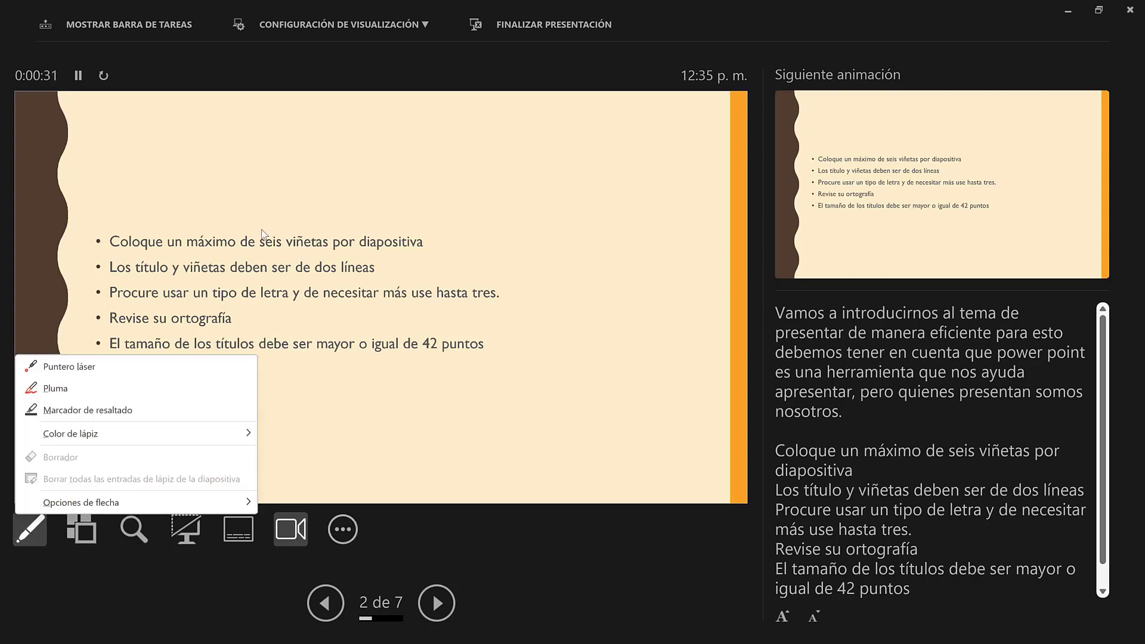
{"action": "left_click", "coordinate": [56, 388]}
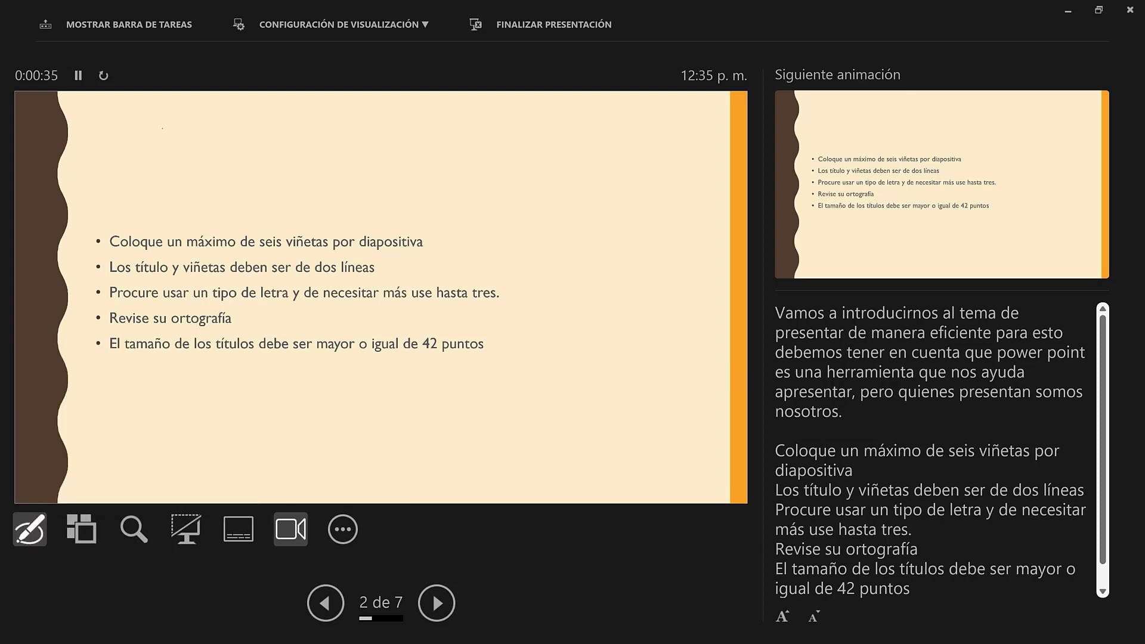
{"action": "left_click_drag", "start_coordinate": [162, 128], "coordinate": [245, 212]}
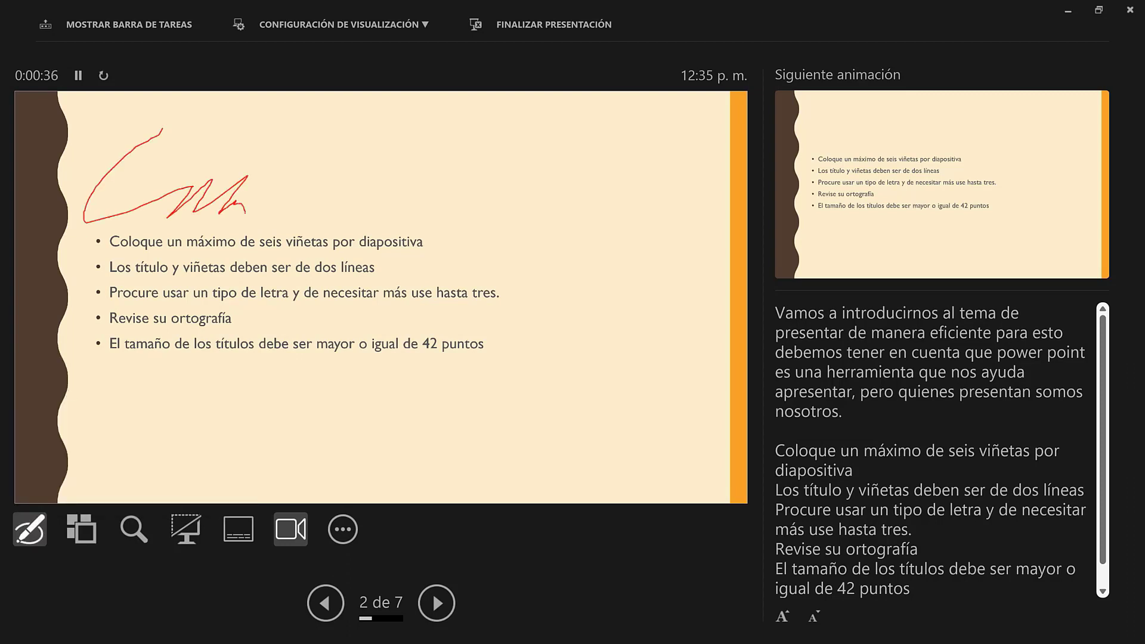
Switch to the Puntero láser and sweep it across the slide.
{"action": "left_click", "coordinate": [30, 529]}
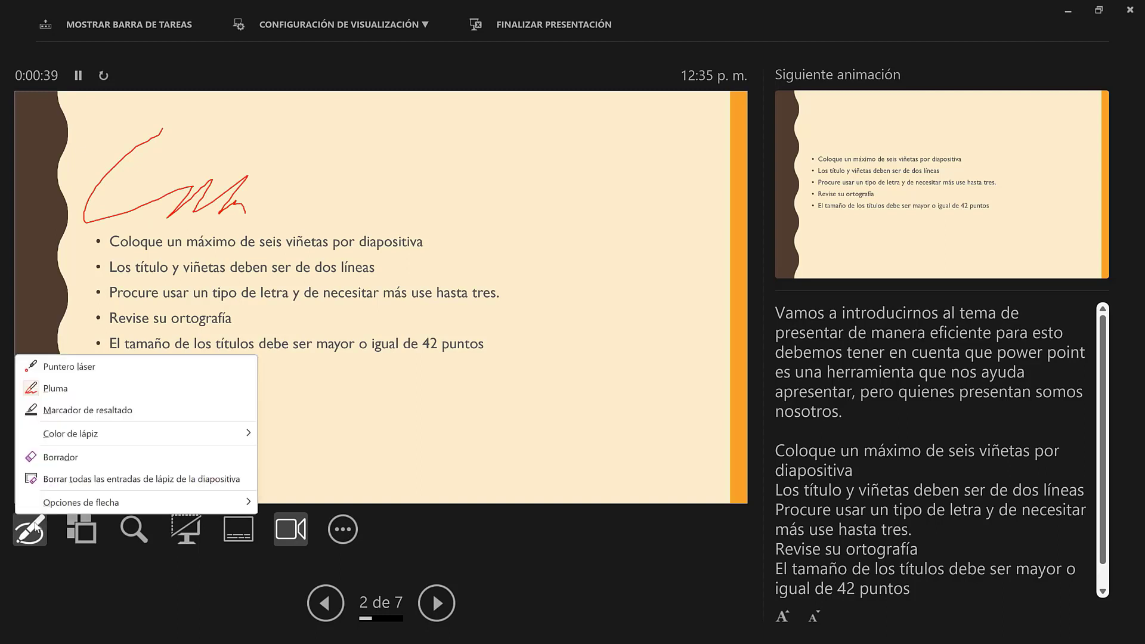
{"action": "left_click", "coordinate": [91, 369]}
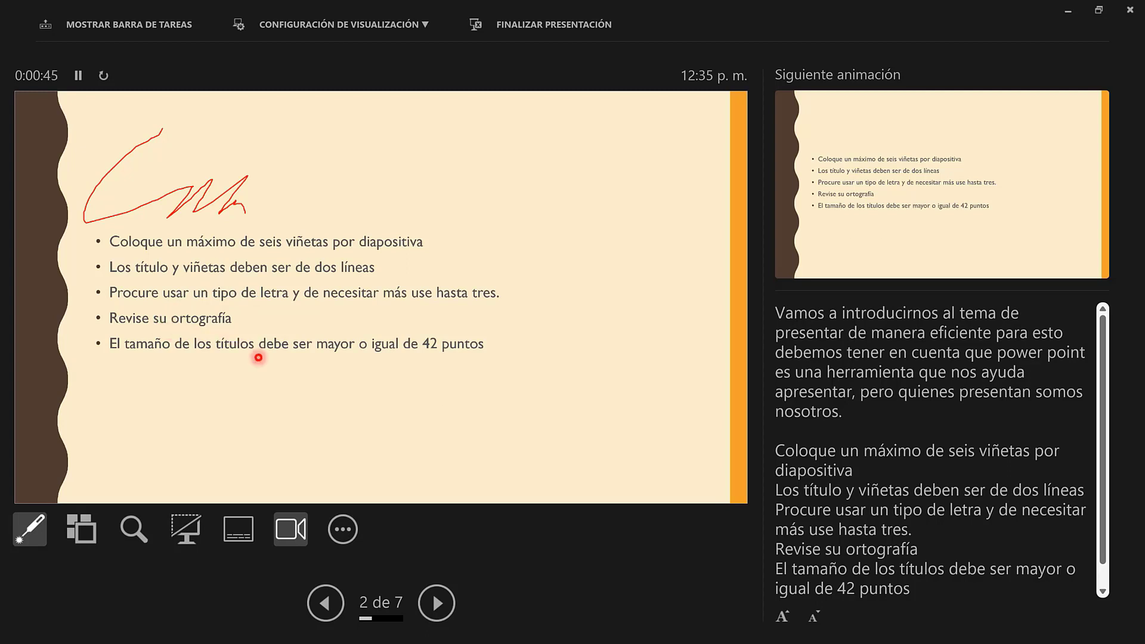
{"action": "left_click", "coordinate": [30, 536]}
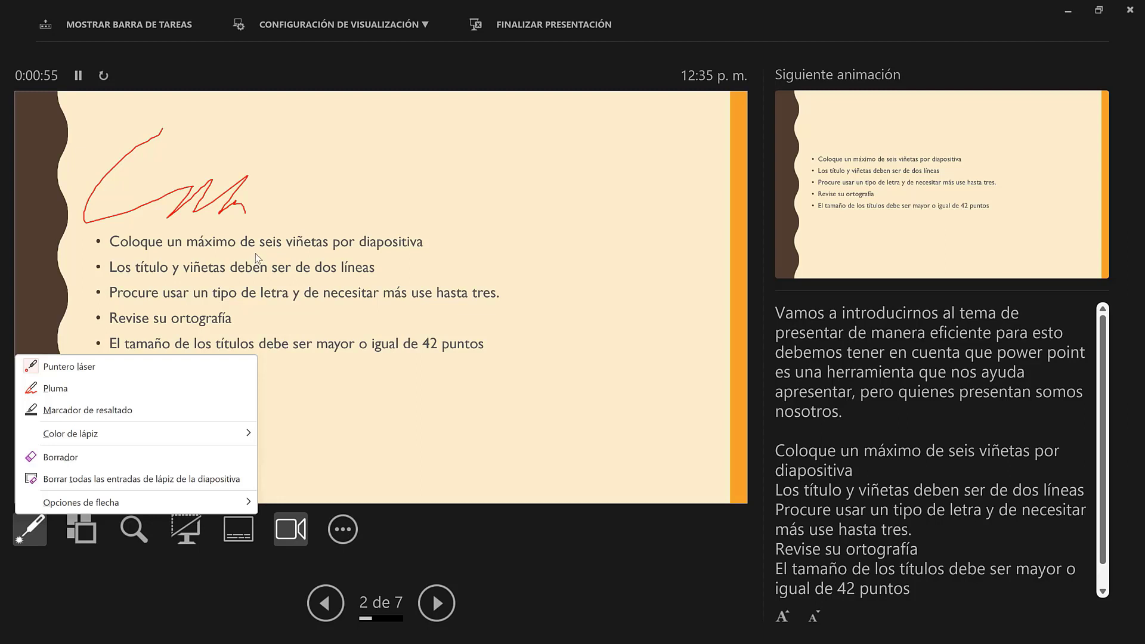
{"action": "left_click", "coordinate": [653, 4]}
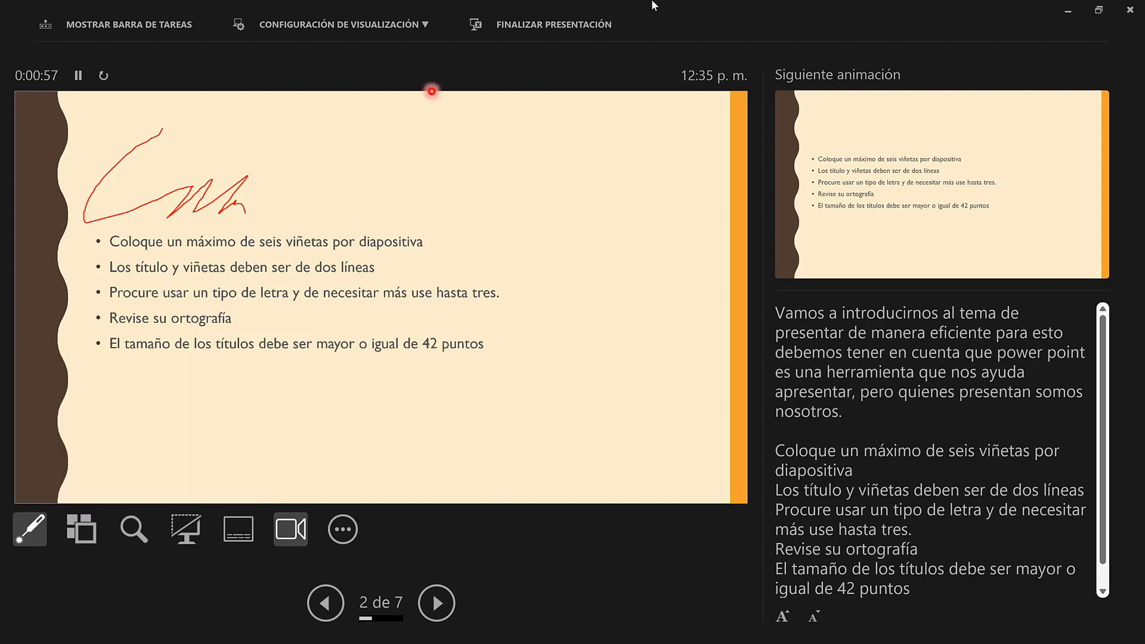
{"action": "left_click_drag", "start_coordinate": [557, 344], "coordinate": [806, 255]}
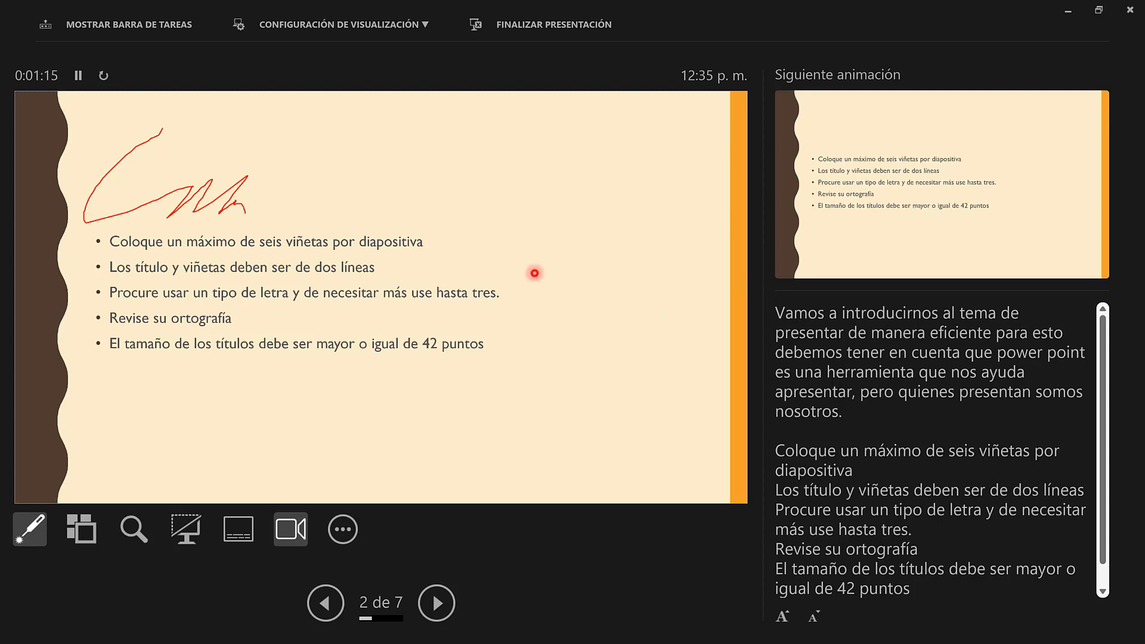
Advance past slide 2's bullet exit animation to slide 3 of 7 and its animation.
{"action": "left_click", "coordinate": [437, 595]}
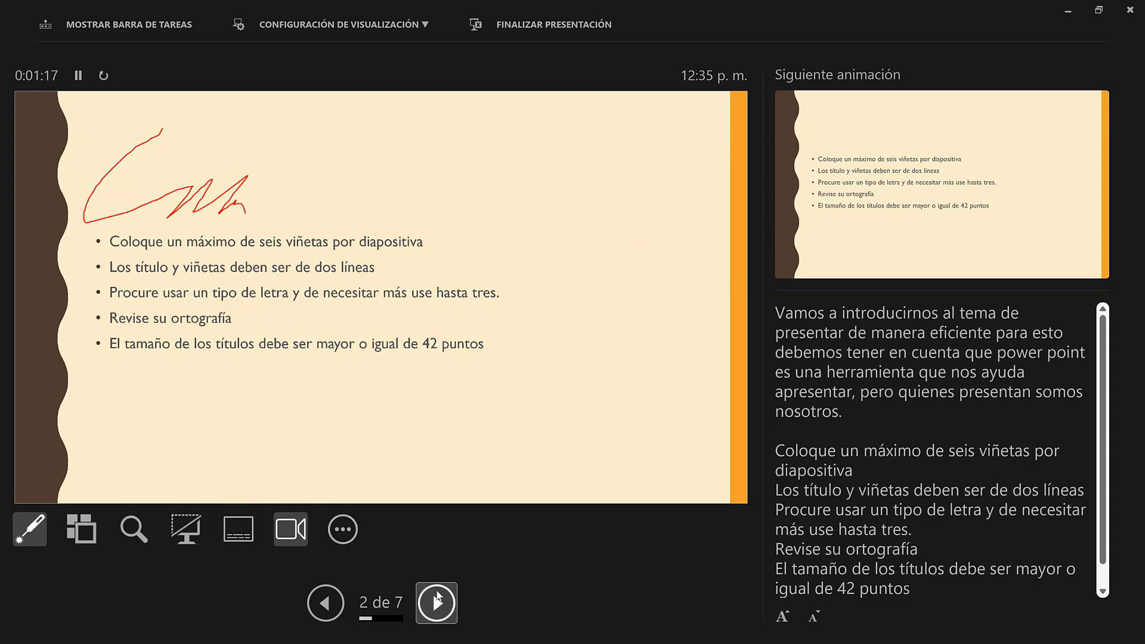
{"action": "left_click", "coordinate": [438, 595]}
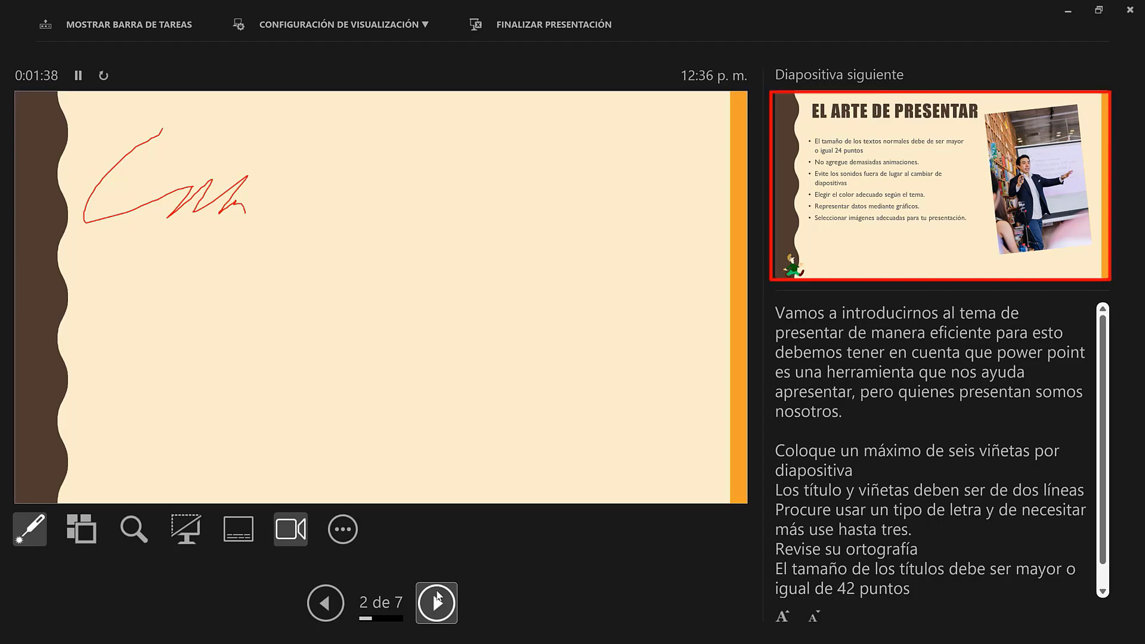
{"action": "left_click", "coordinate": [437, 598]}
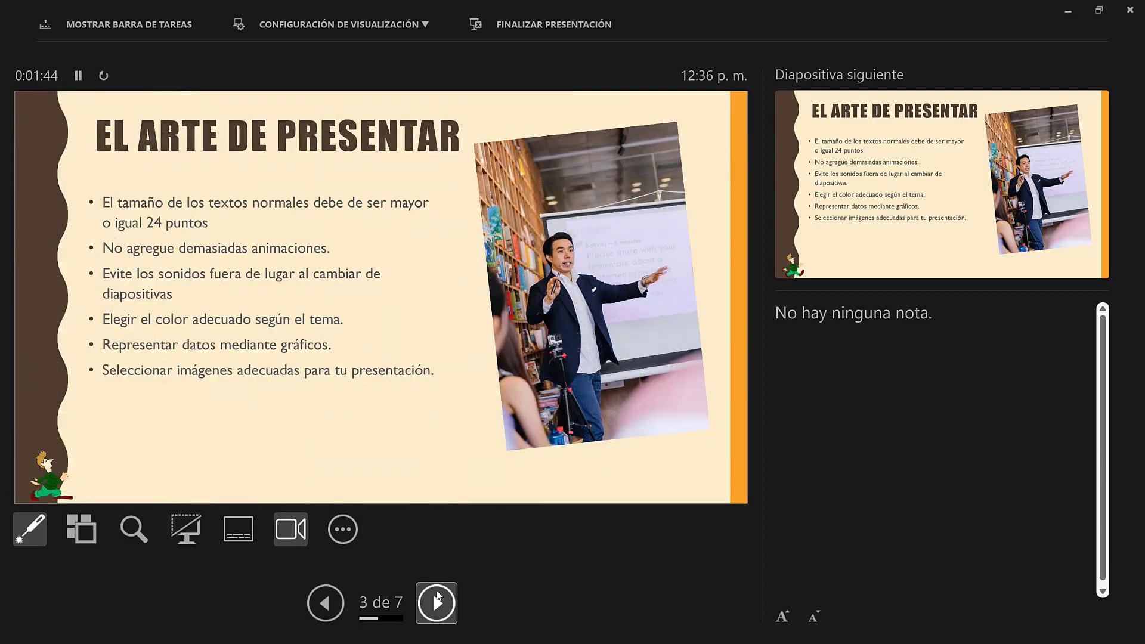
{"action": "left_click", "coordinate": [437, 598]}
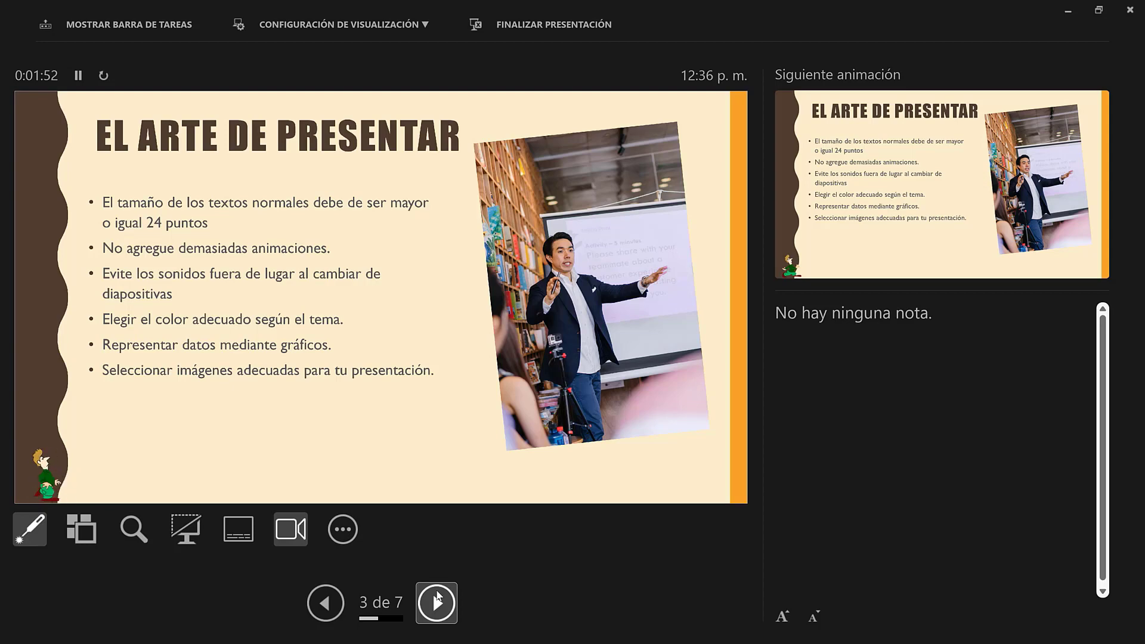
Exit the show, discard the ink annotations, and shrink the notes pane on slide 3.
{"action": "key", "text": "Escape"}
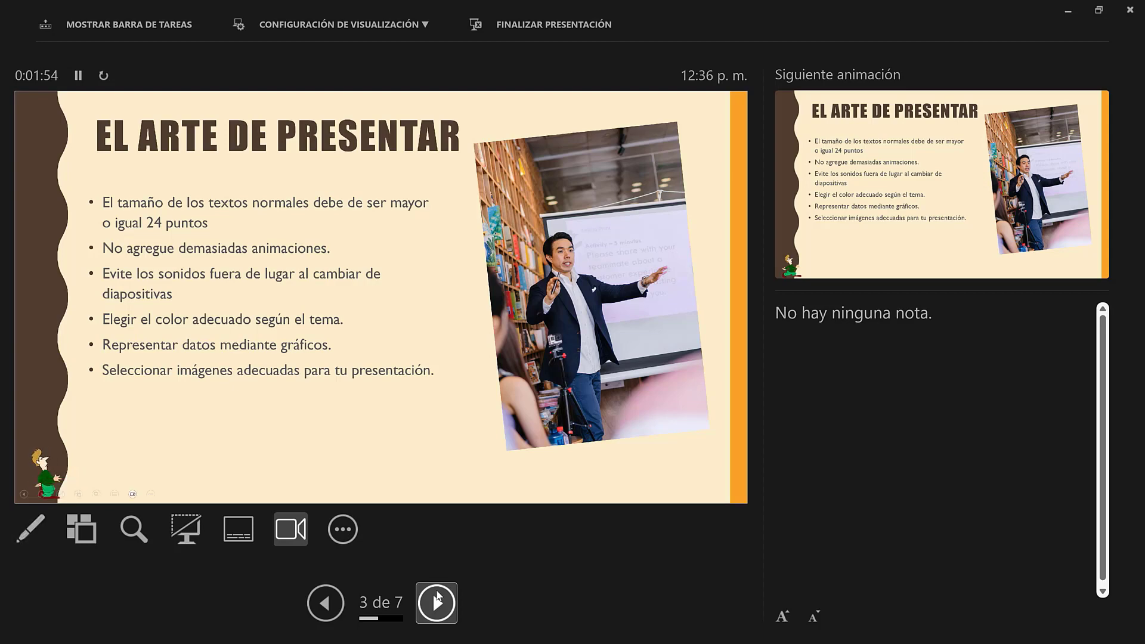
{"action": "key", "text": "Escape"}
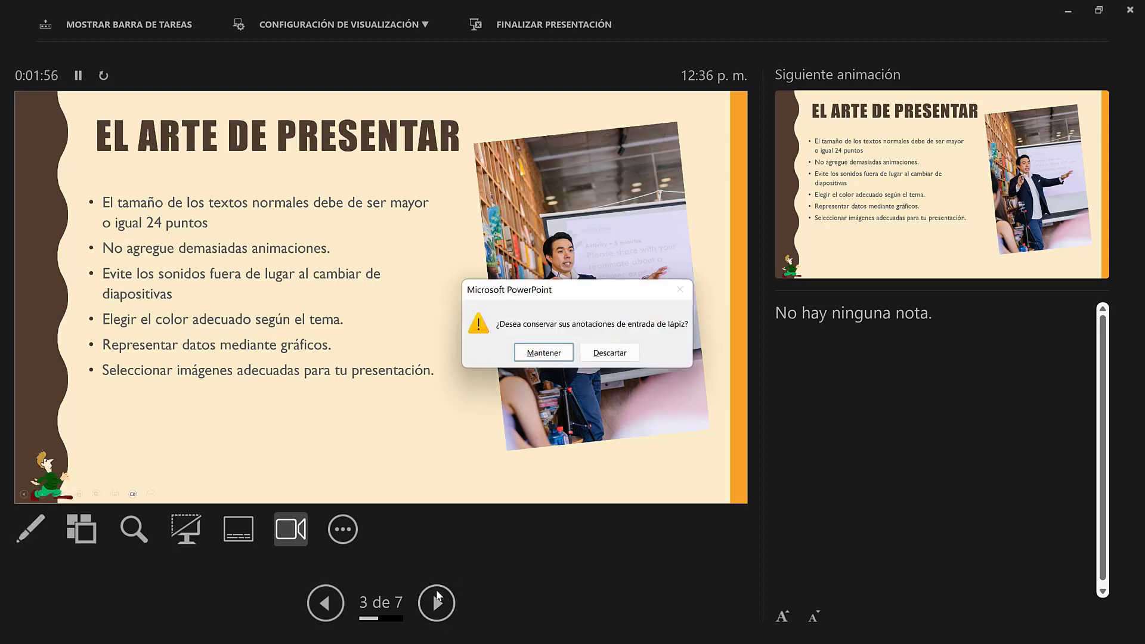
{"action": "left_click", "coordinate": [610, 353]}
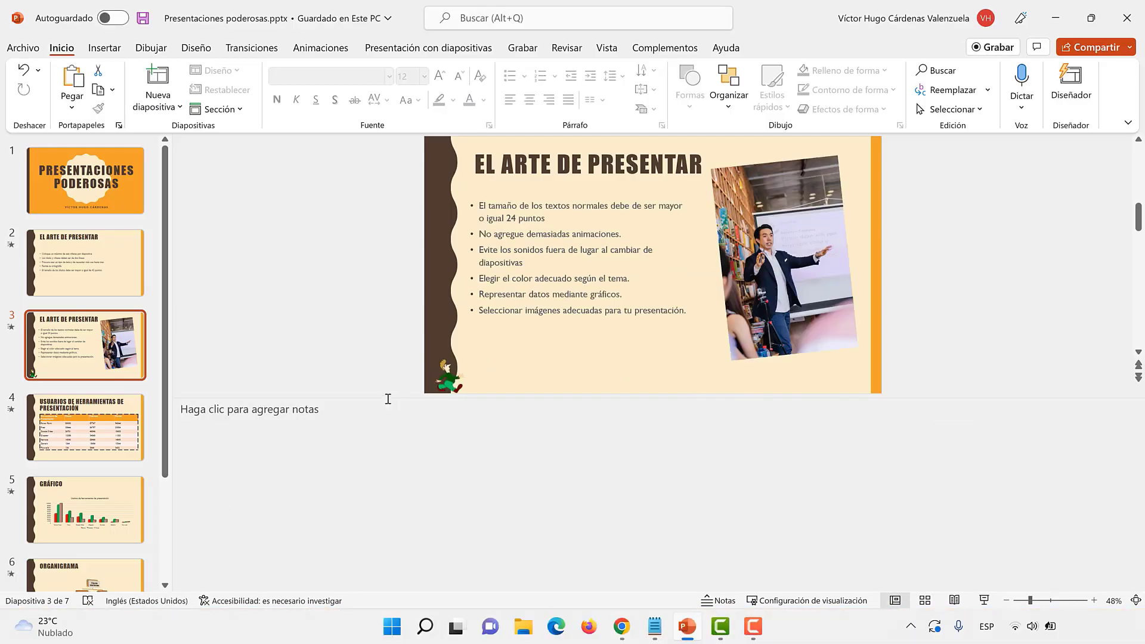
{"action": "left_click_drag", "start_coordinate": [387, 398], "coordinate": [402, 554]}
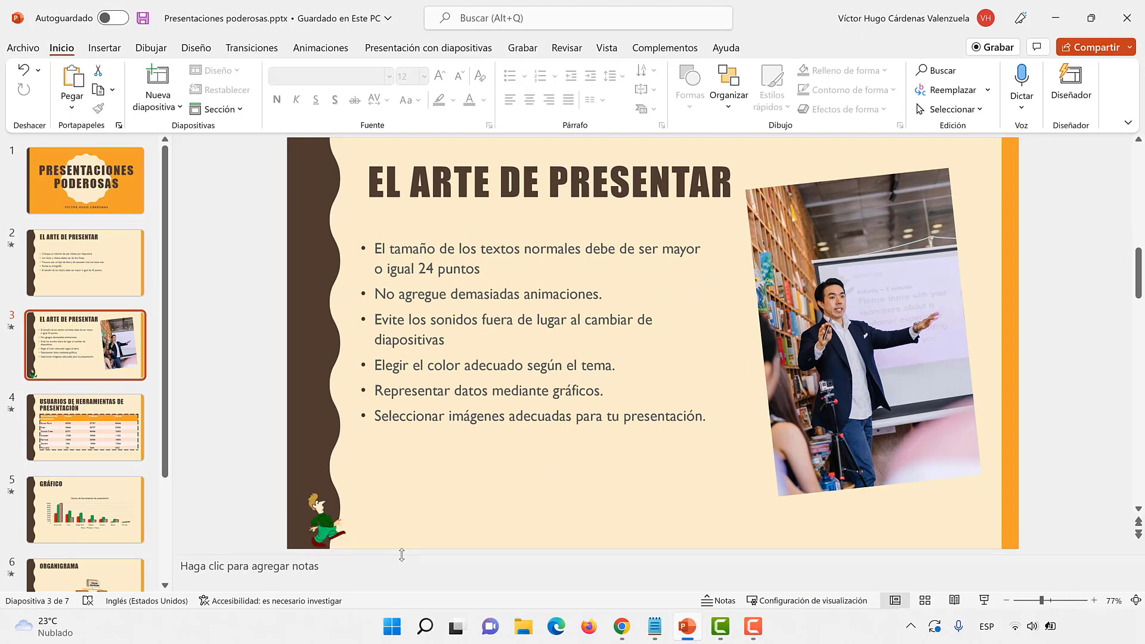
{"action": "left_click", "coordinate": [610, 50]}
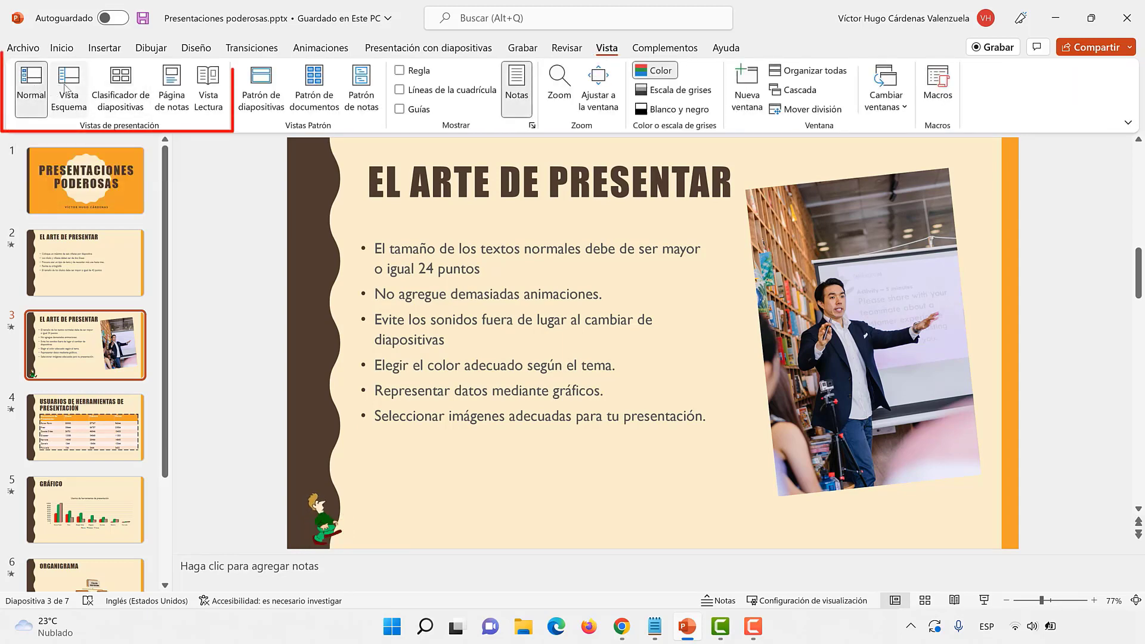
Turn on Vista Esquema to list all seven slide titles with their bullet text.
{"action": "left_click", "coordinate": [66, 89]}
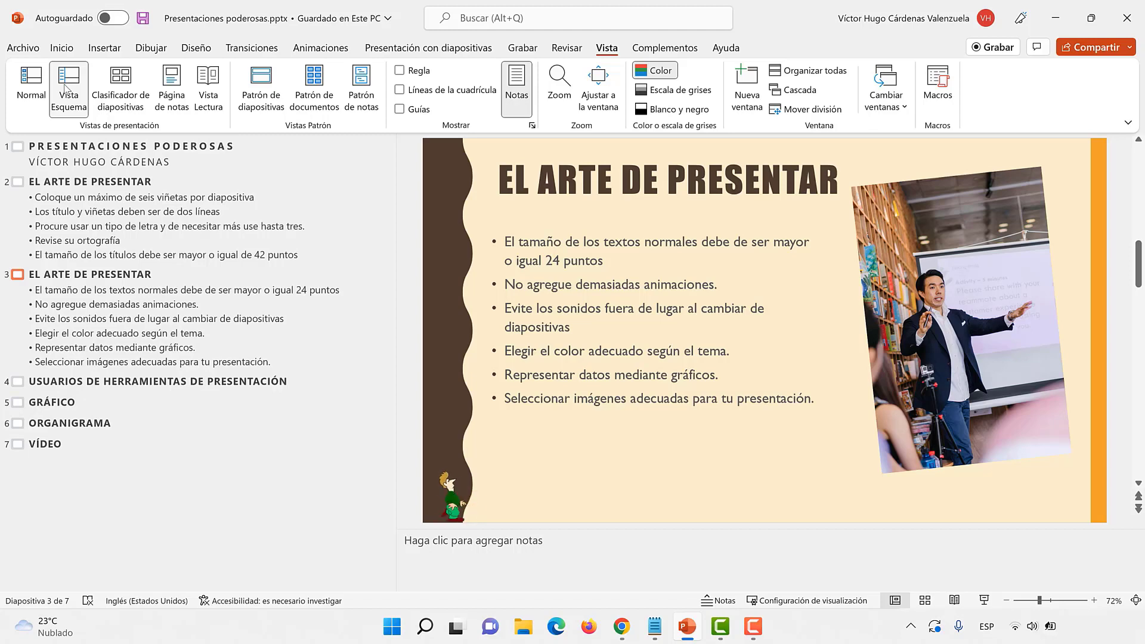
In Slide Sorter, drag VÍDEO between GRÁFICO and ORGANIGRAMA to become slide 6.
{"action": "left_click", "coordinate": [122, 87]}
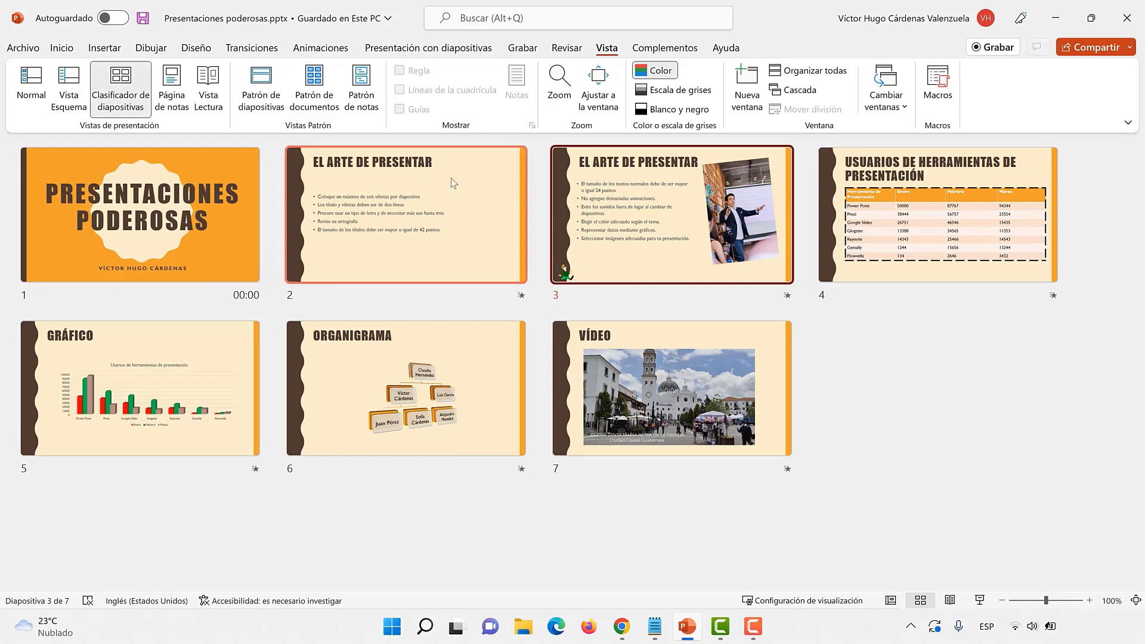
{"action": "left_click_drag", "start_coordinate": [635, 370], "coordinate": [394, 362]}
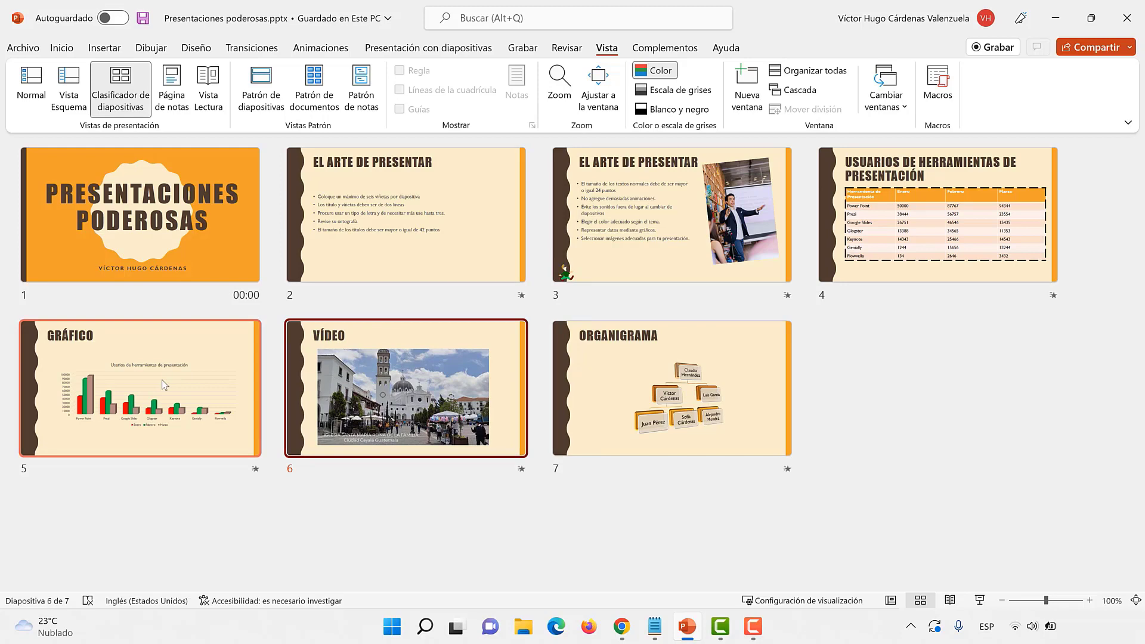
{"action": "mouse_move", "coordinate": [165, 385]}
{"action": "left_mouse_down"}
{"action": "mouse_move", "coordinate": [397, 239]}
{"action": "mouse_move", "coordinate": [223, 379]}
{"action": "left_mouse_up"}
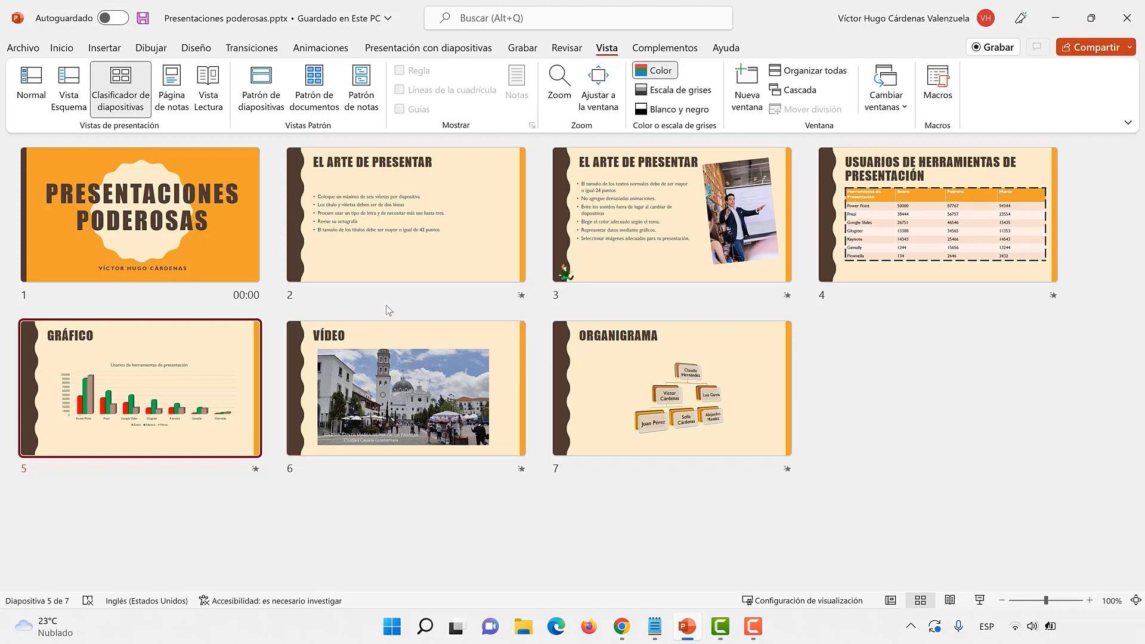
Switch to Página de notas and scroll up to slide 2's notes page.
{"action": "left_click", "coordinate": [170, 86]}
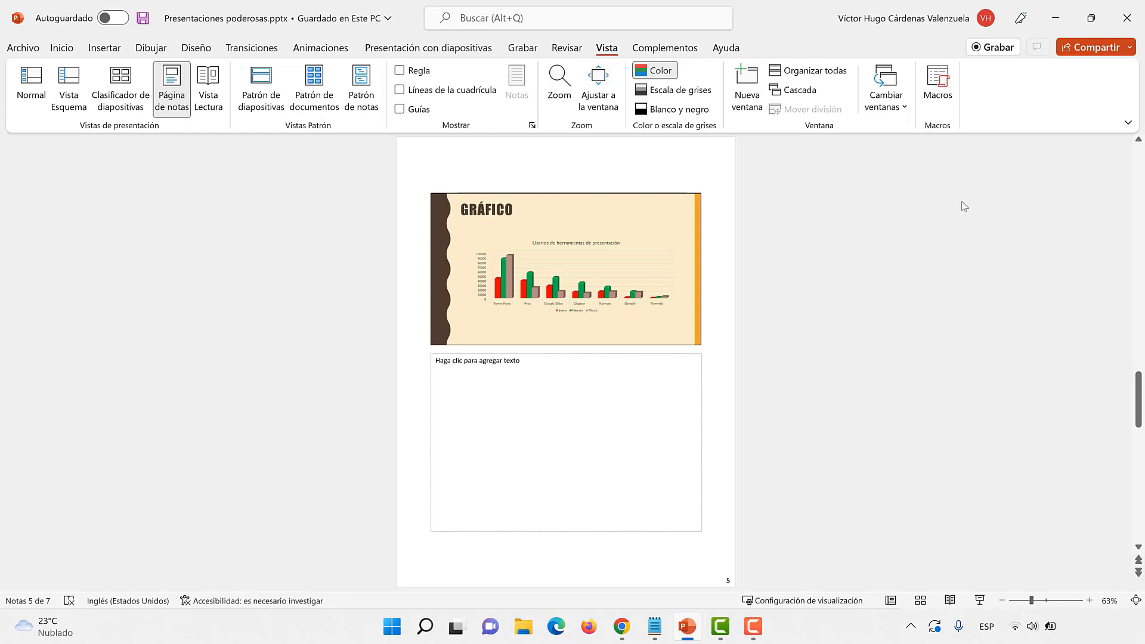
{"action": "scroll", "coordinate": [1134, 166], "scroll_direction": "up", "scroll_amount": 2}
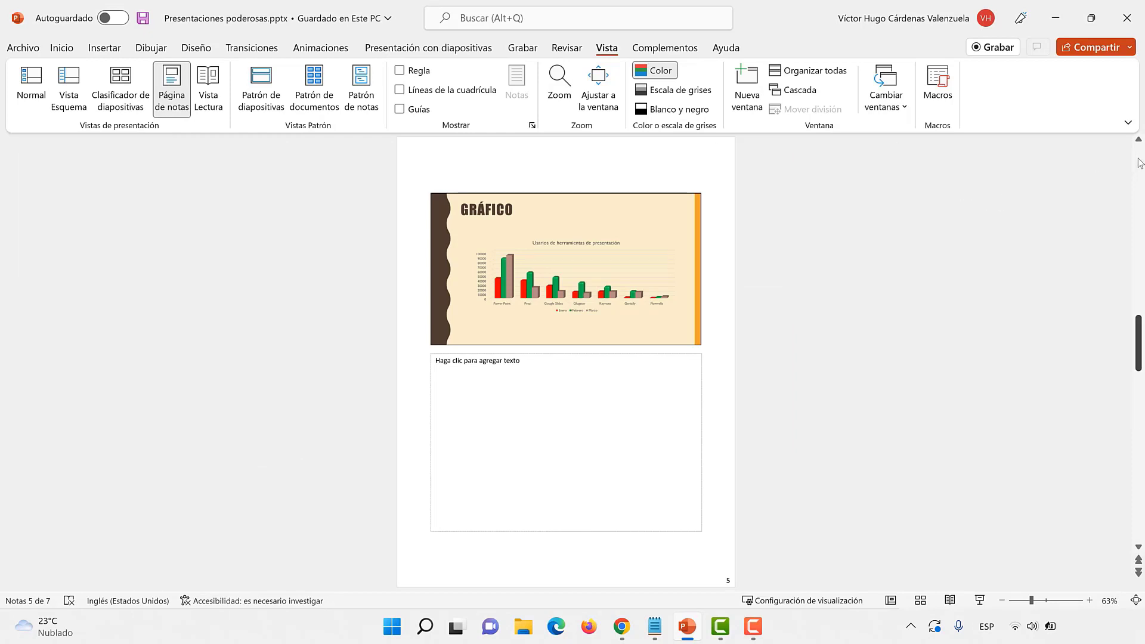
{"action": "scroll", "coordinate": [1138, 164], "scroll_direction": "up", "scroll_amount": 2}
{"action": "scroll", "coordinate": [1139, 162], "scroll_direction": "up", "scroll_amount": 2}
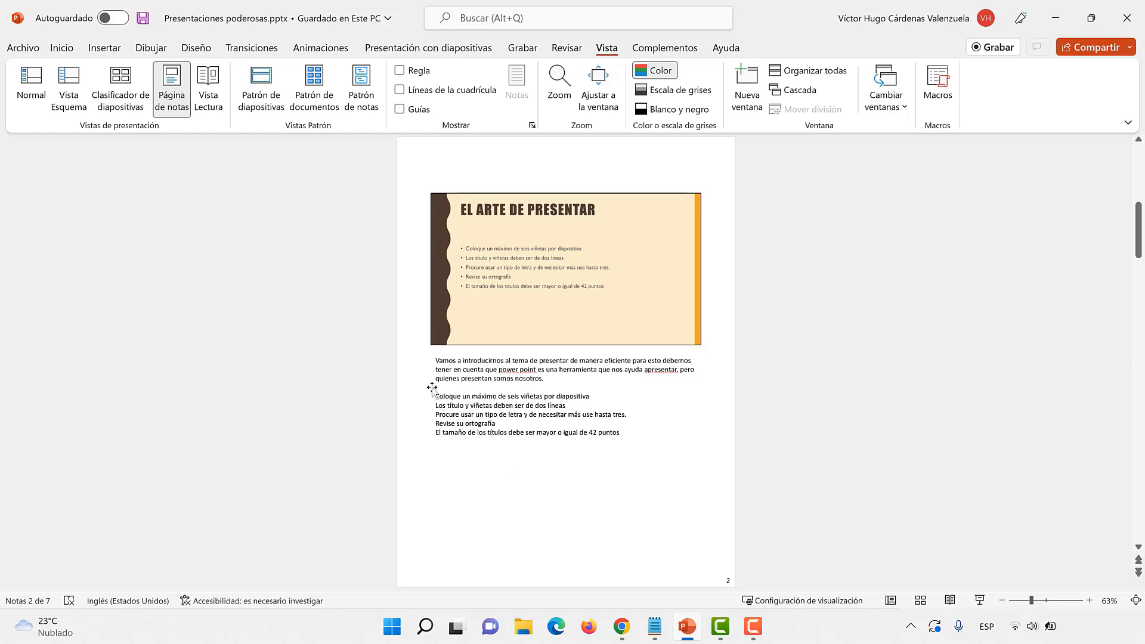
{"action": "left_click", "coordinate": [208, 101]}
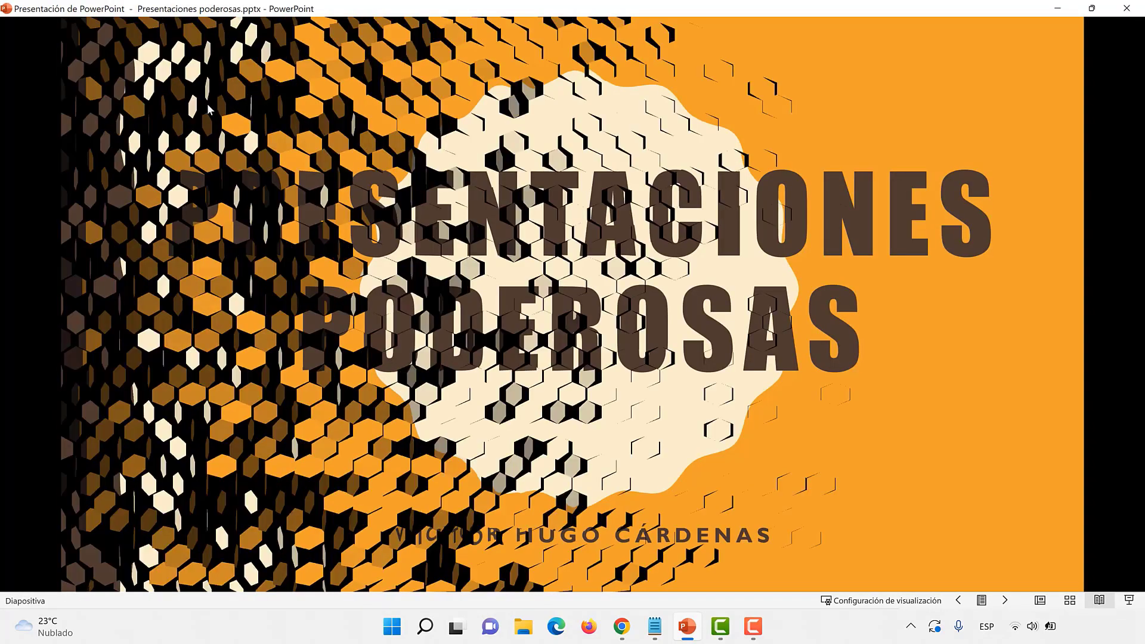
{"action": "left_click", "coordinate": [208, 109]}
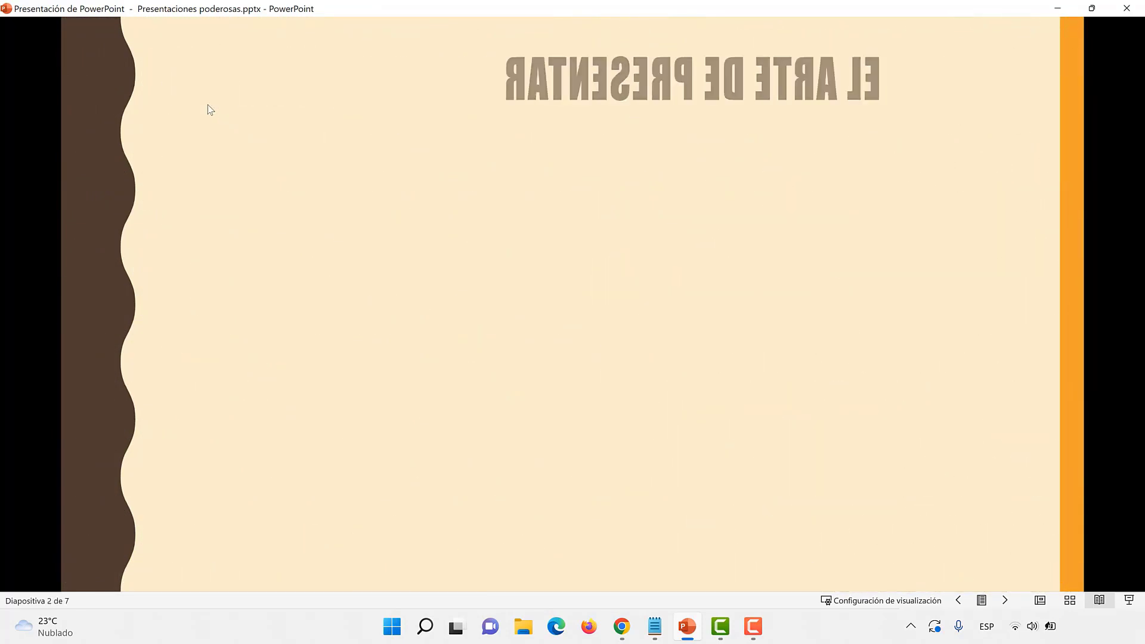
{"action": "left_click", "coordinate": [1090, 9]}
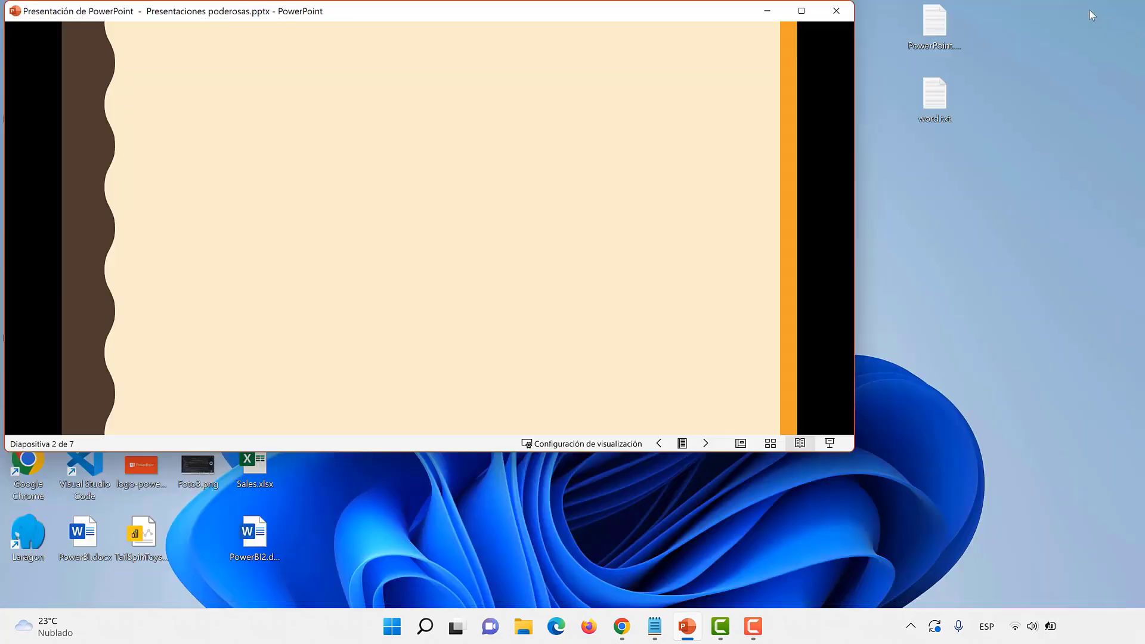
{"action": "left_click", "coordinate": [712, 200]}
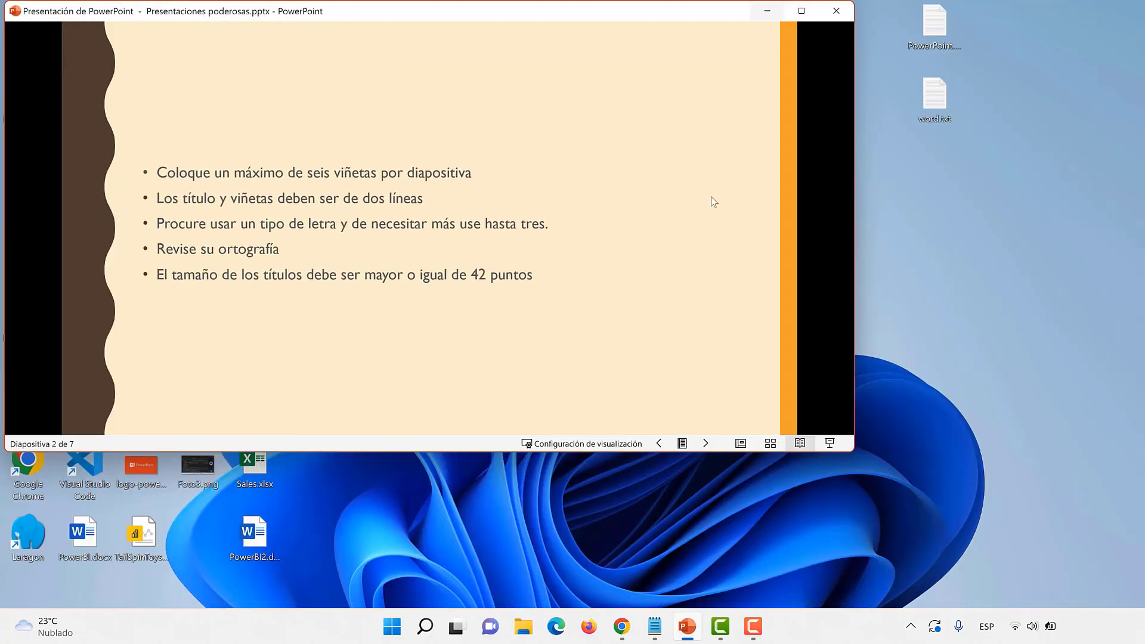
{"action": "left_click", "coordinate": [802, 11]}
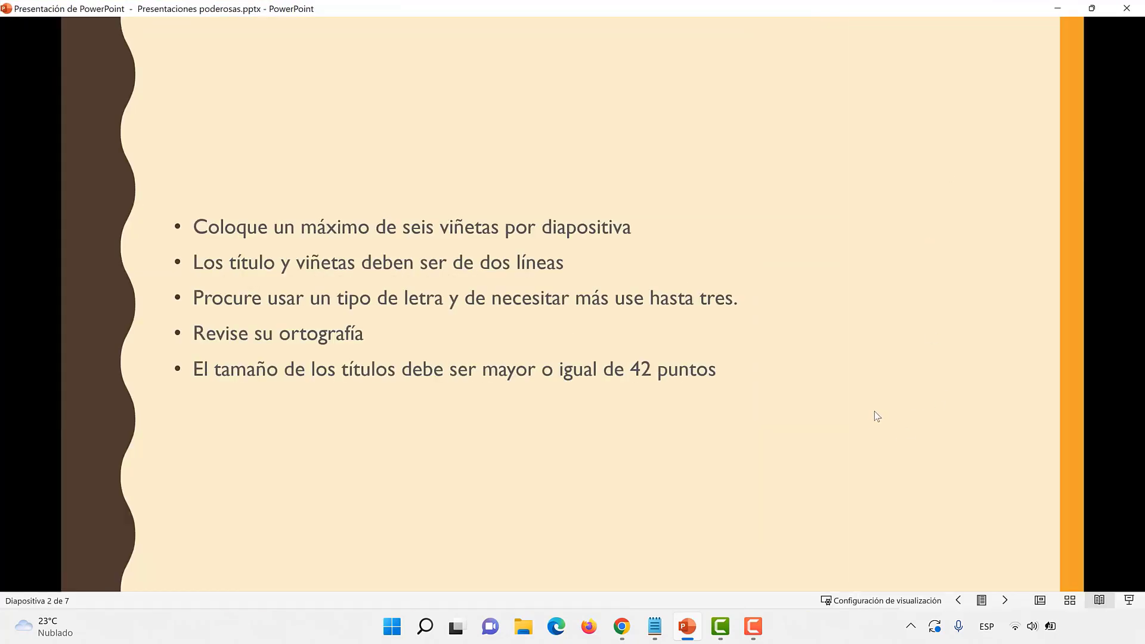
{"action": "key", "text": "Escape"}
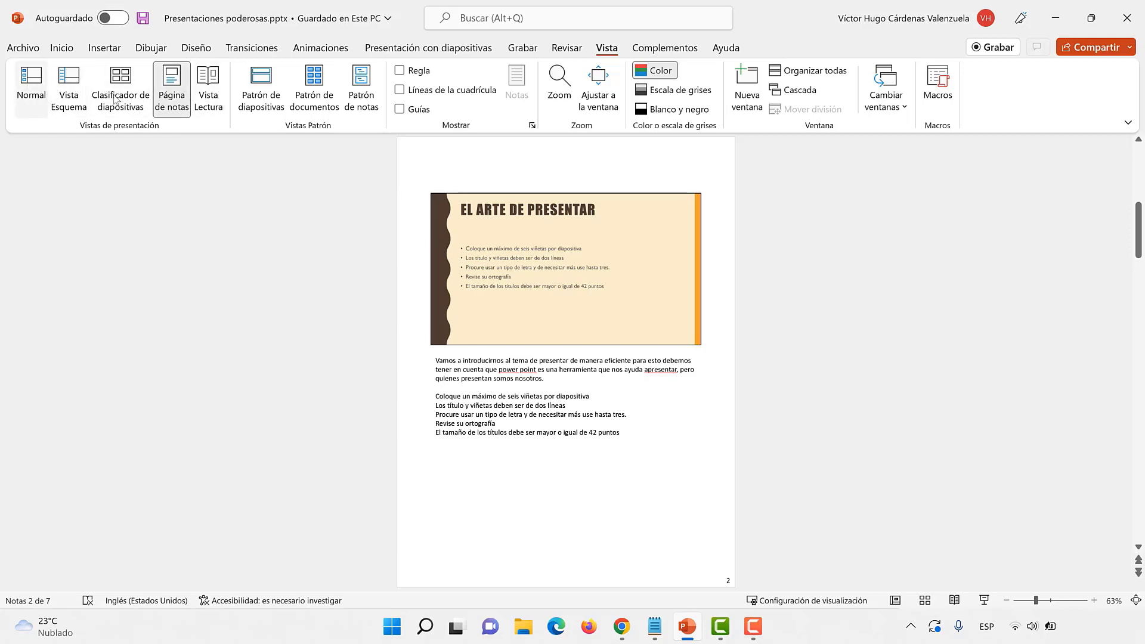
Compare Normal, Outline and Slide Sorter views, ending in Slide Sorter with all seven slides.
{"action": "left_click", "coordinate": [37, 84]}
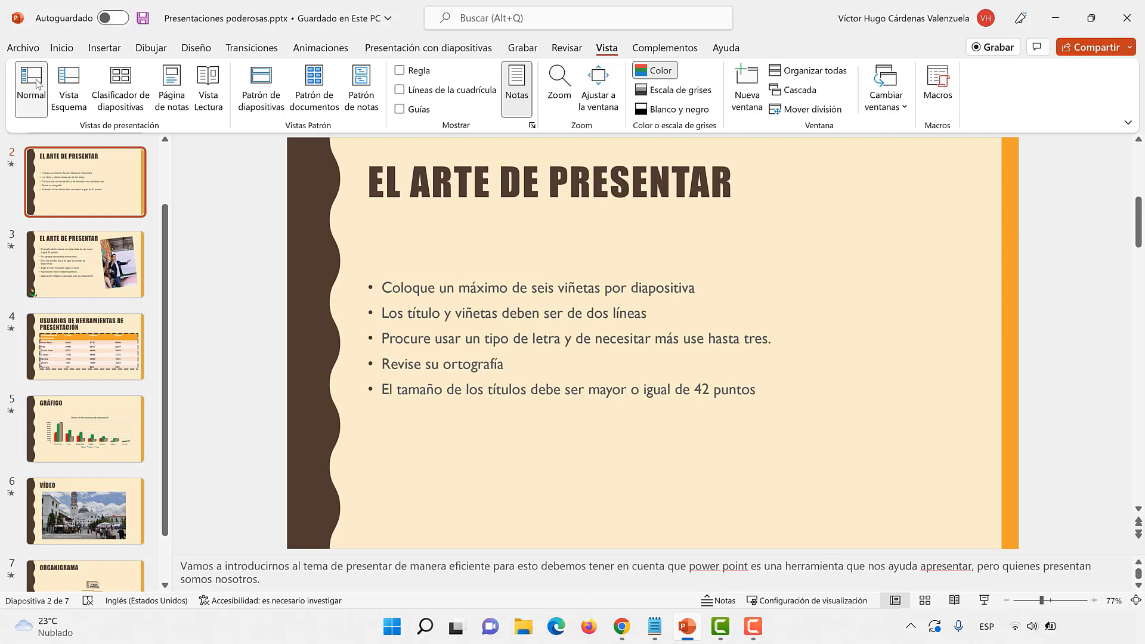
{"action": "left_click", "coordinate": [68, 85]}
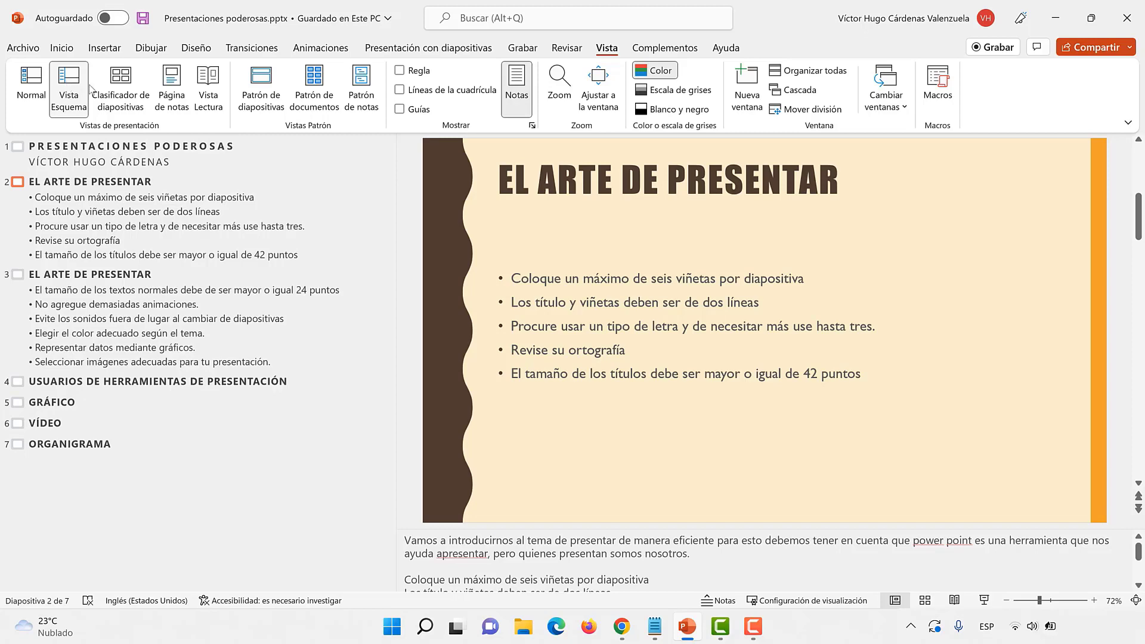
{"action": "left_click", "coordinate": [120, 97]}
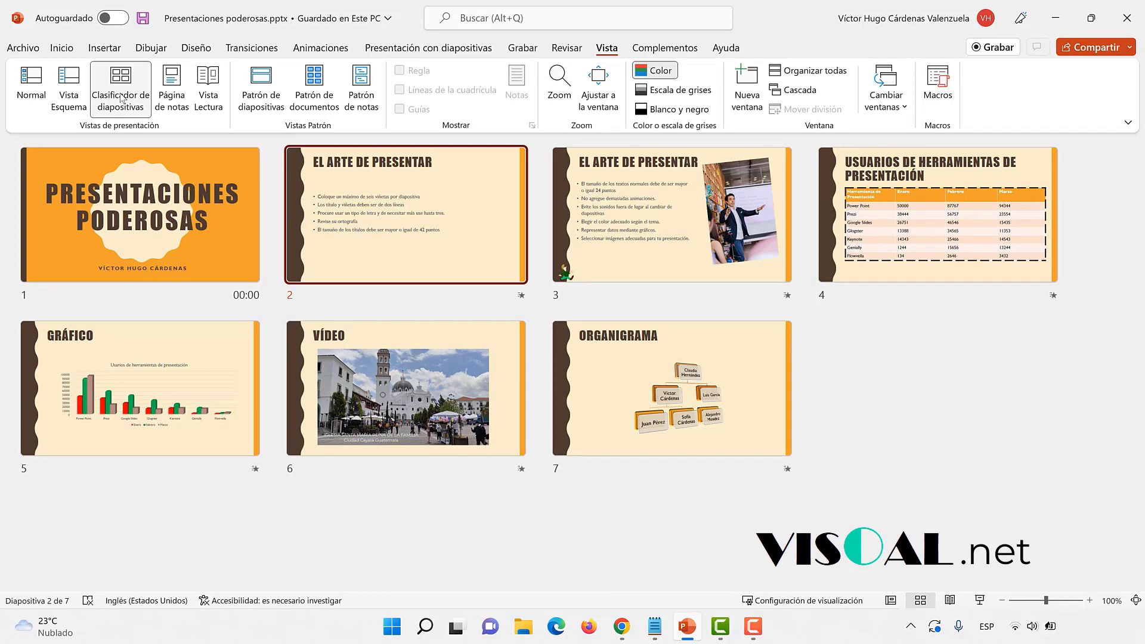
{"action": "left_click", "coordinate": [40, 84]}
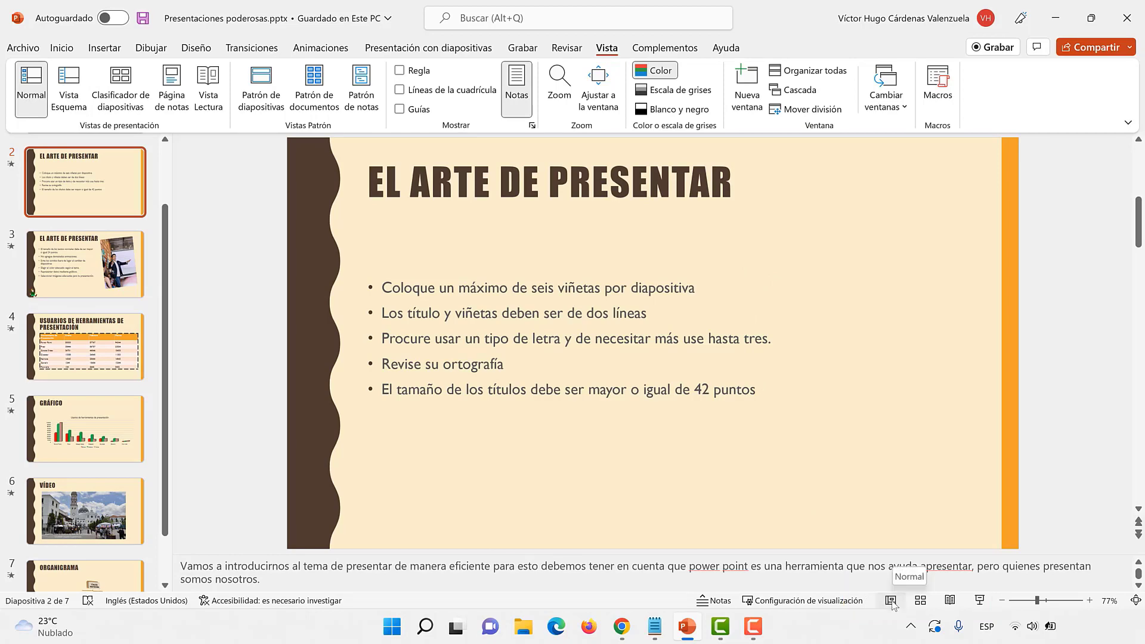
{"action": "left_click", "coordinate": [922, 602]}
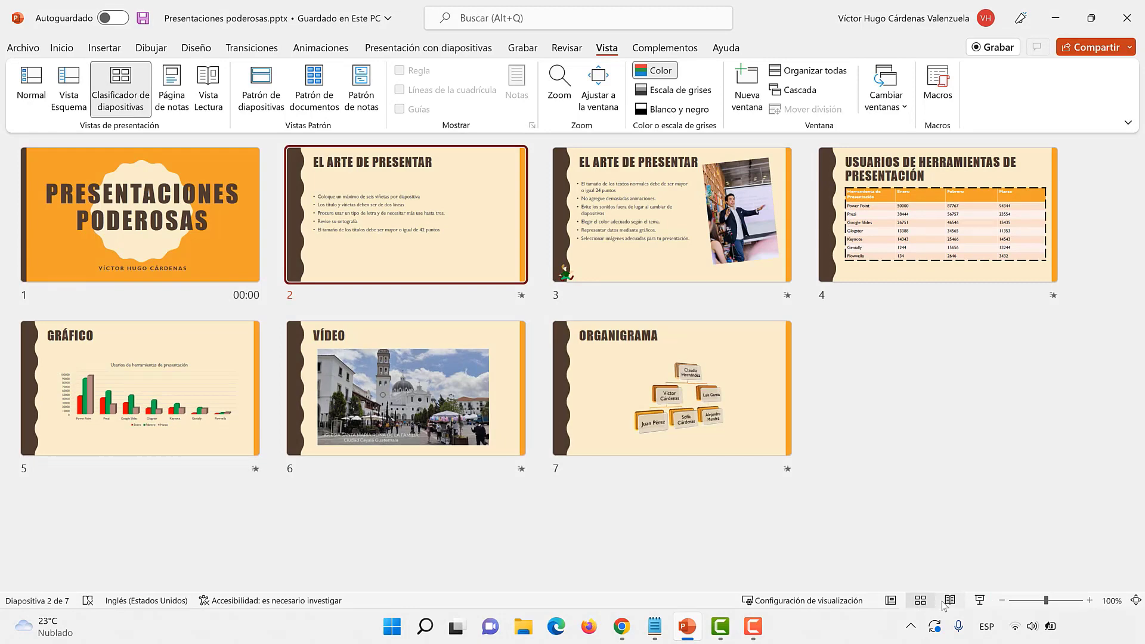
{"action": "left_click", "coordinate": [950, 600]}
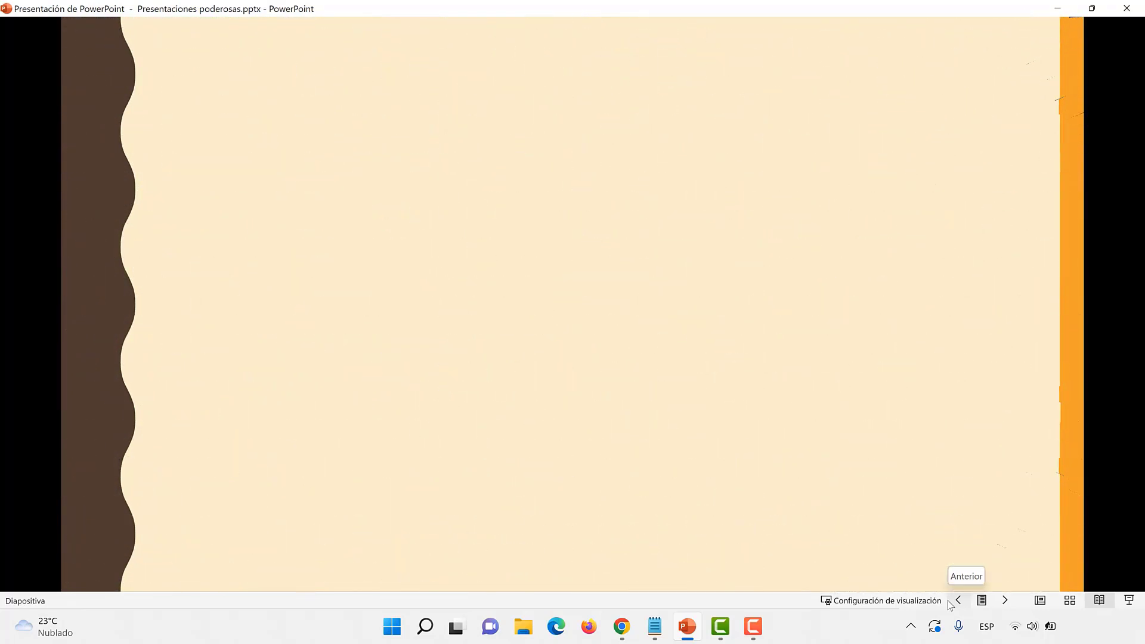
{"action": "key", "text": "Escape"}
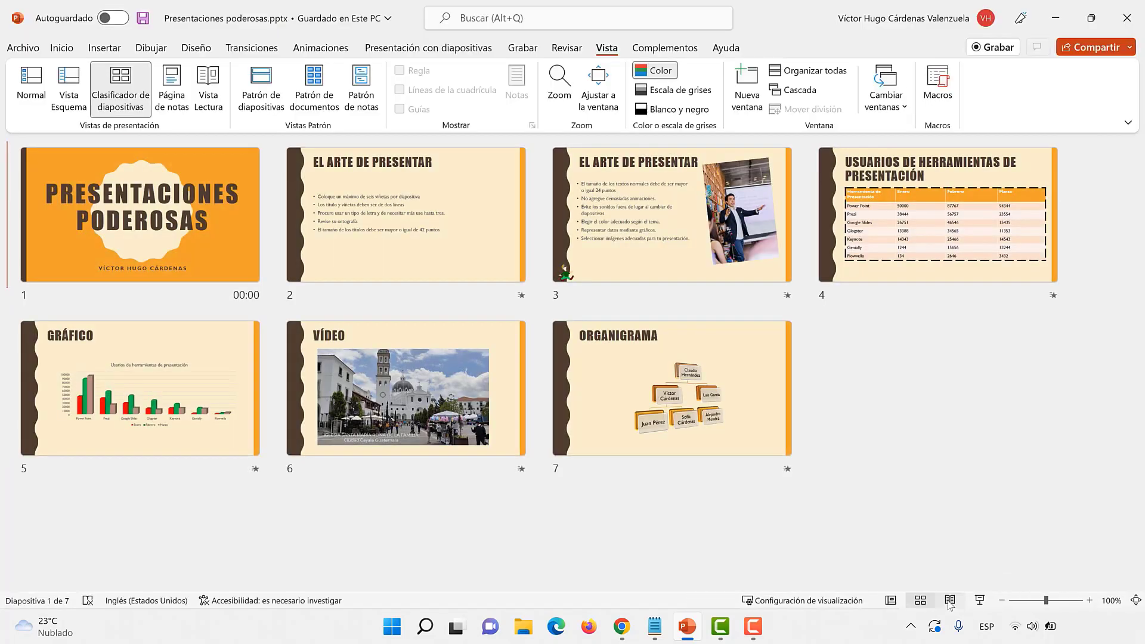
{"action": "left_click", "coordinate": [979, 601]}
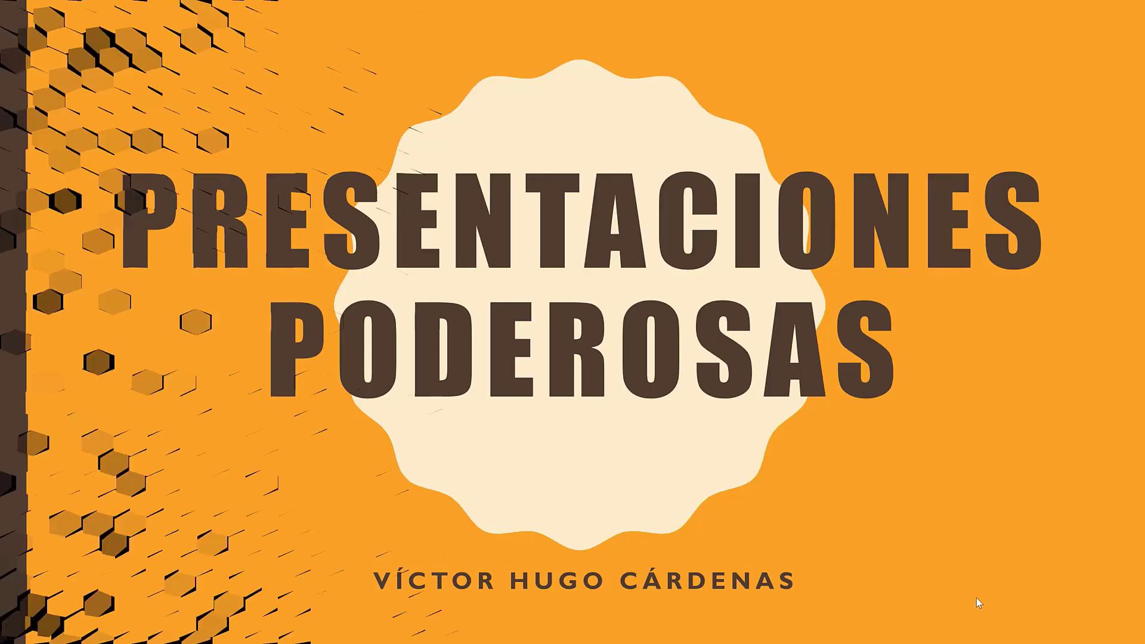
{"action": "key", "text": "Escape"}
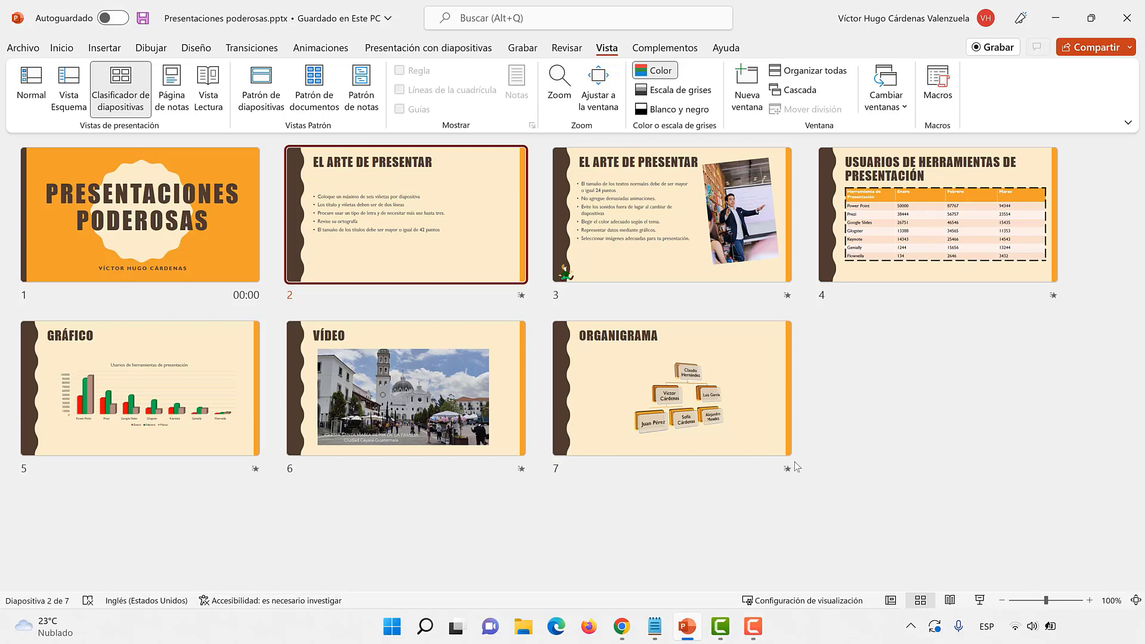
{"action": "left_click", "coordinate": [617, 630]}
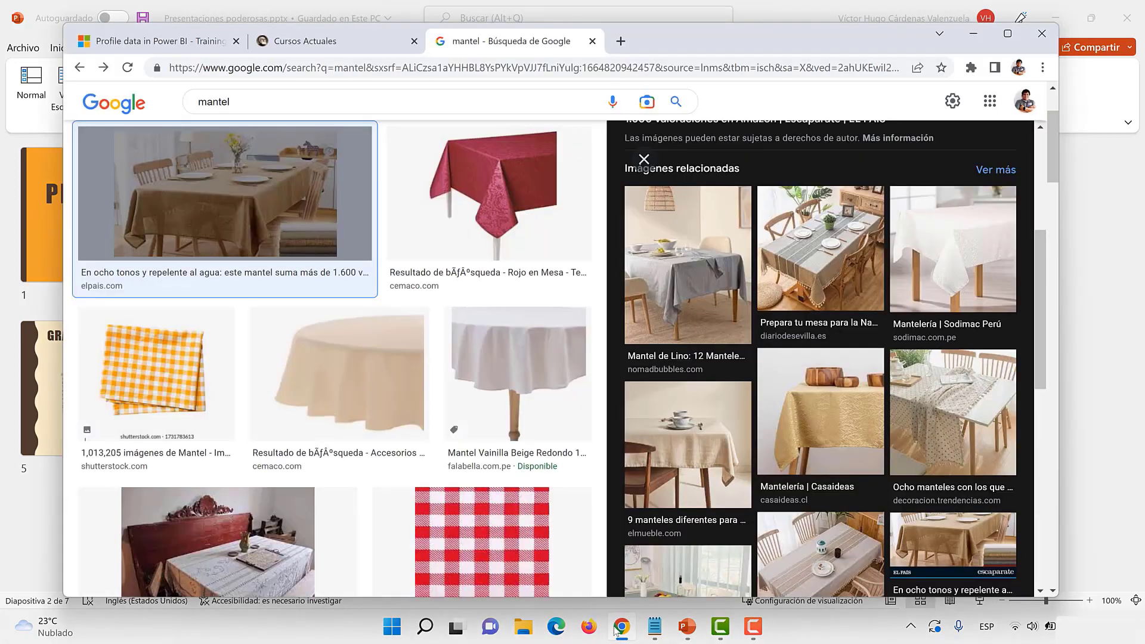
{"action": "mouse_move", "coordinate": [1007, 34]}
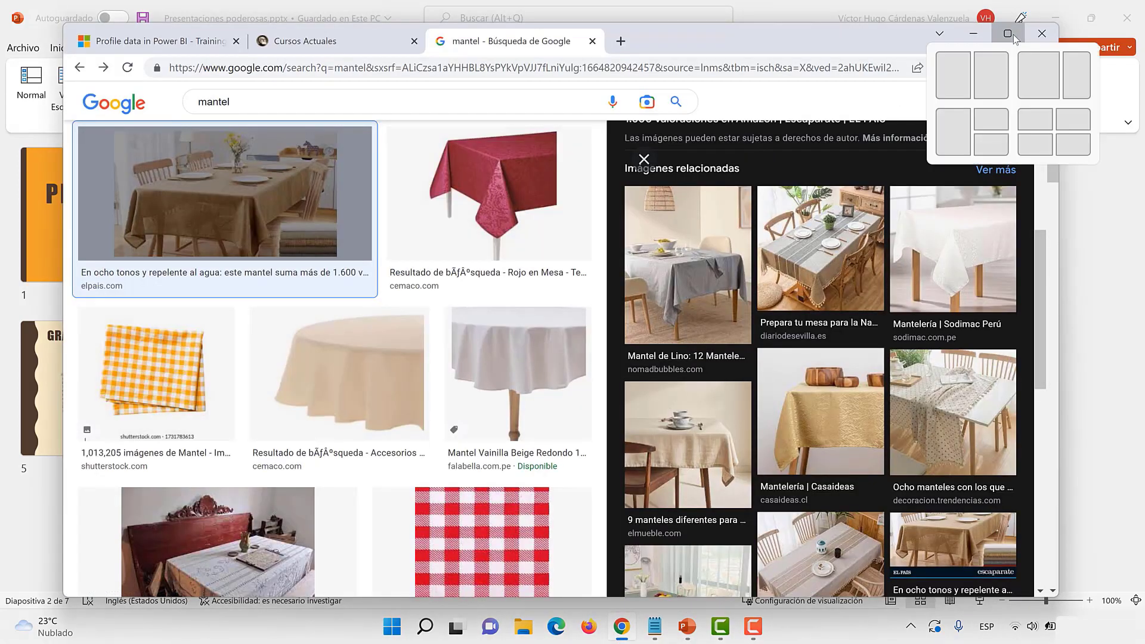
{"action": "left_click", "coordinate": [1014, 35]}
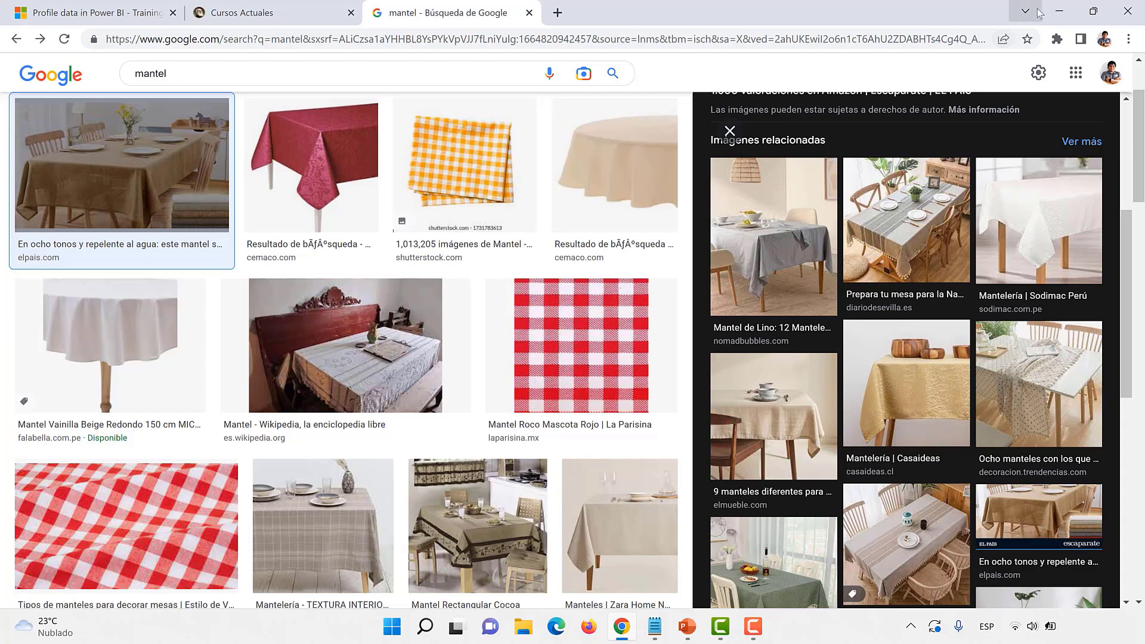
{"action": "left_click", "coordinate": [1059, 11]}
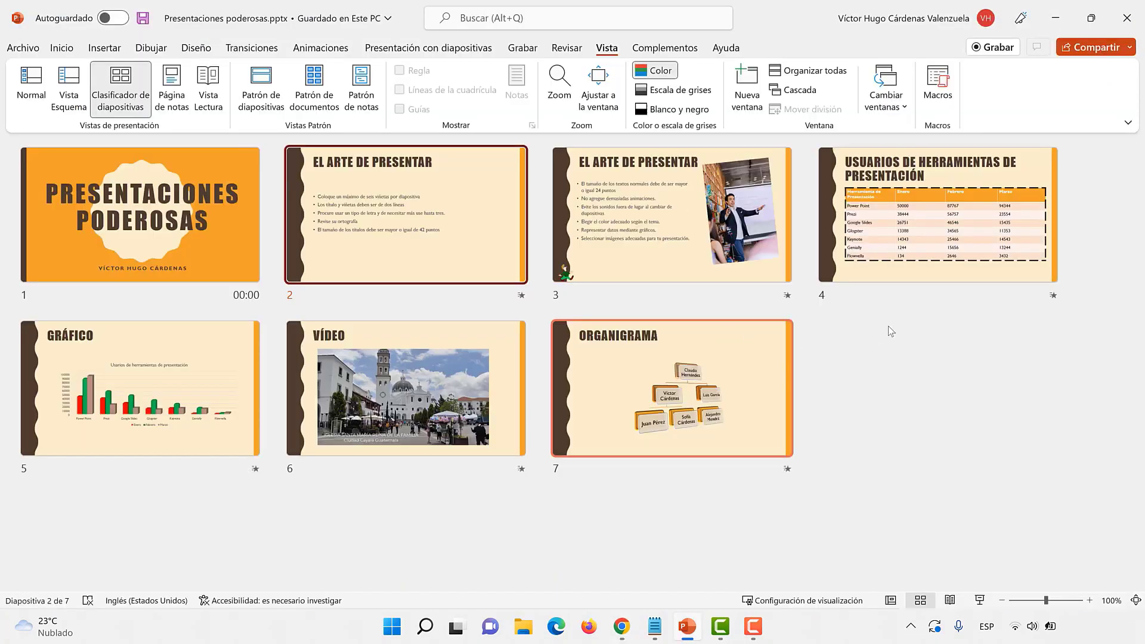
Browse the Design theme gallery without changing the theme, then open slide 1 in Normal view.
{"action": "left_click", "coordinate": [882, 371]}
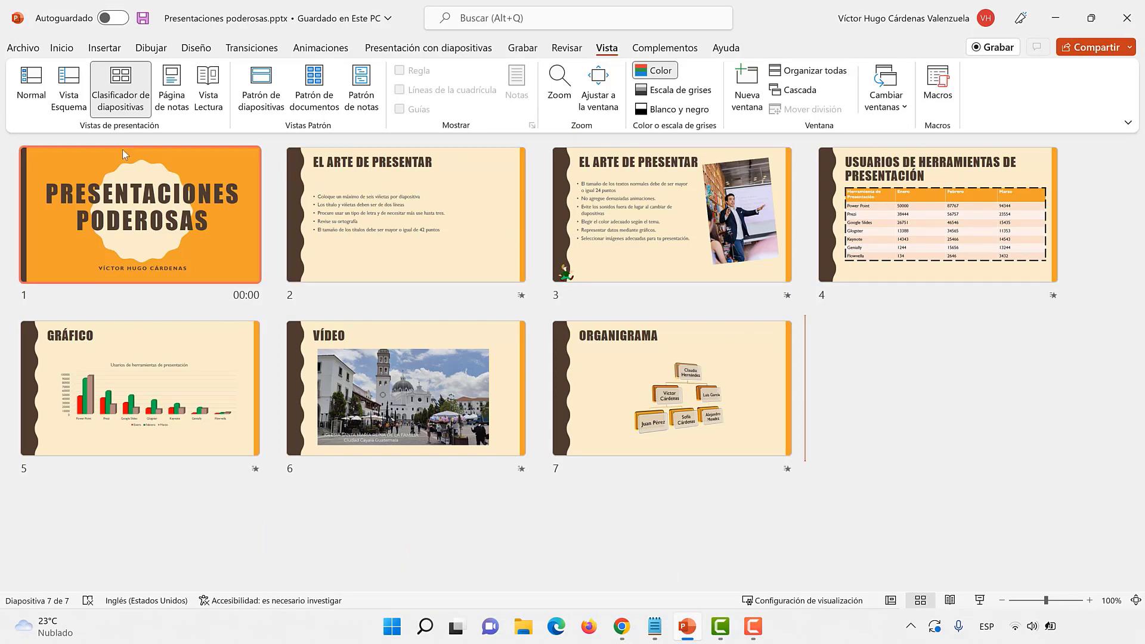
{"action": "left_click", "coordinate": [197, 47]}
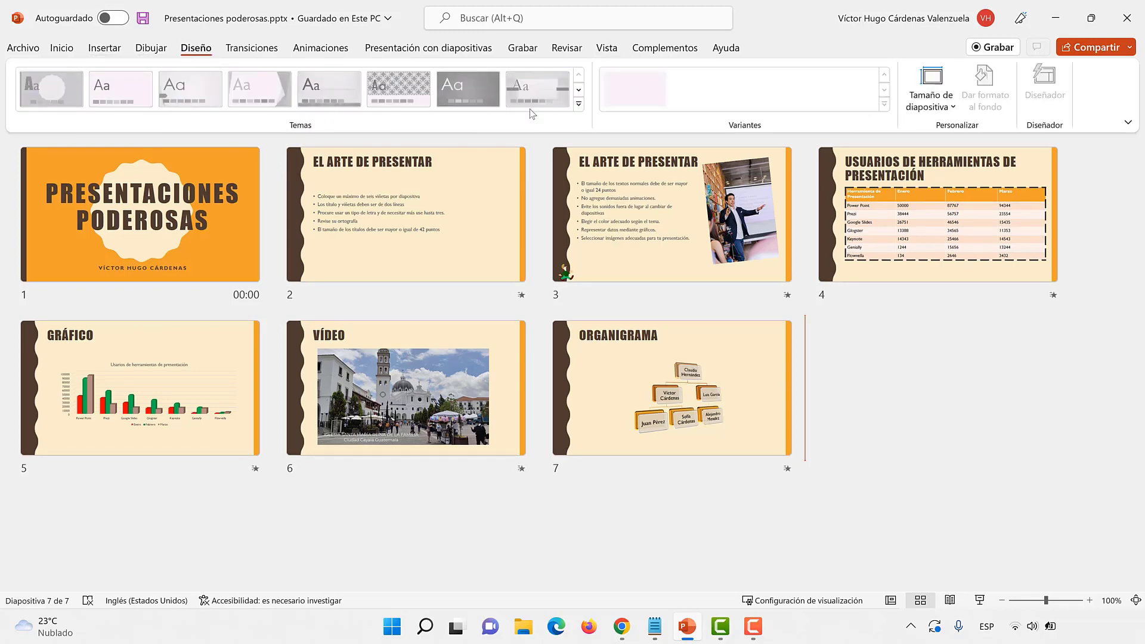
{"action": "left_click", "coordinate": [209, 217]}
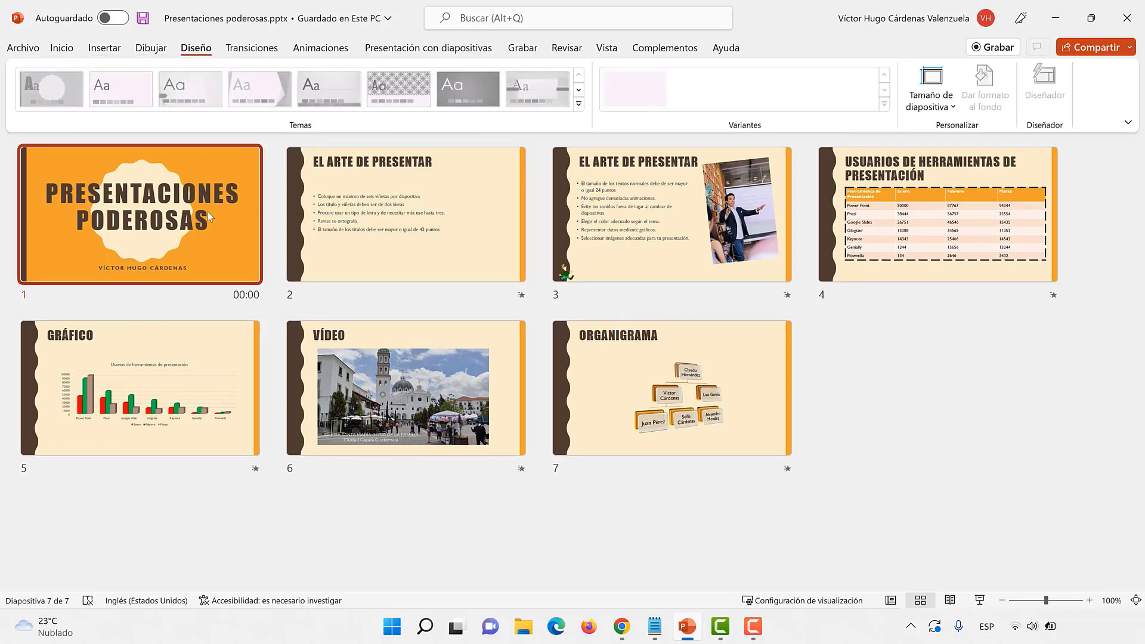
{"action": "left_click", "coordinate": [579, 104]}
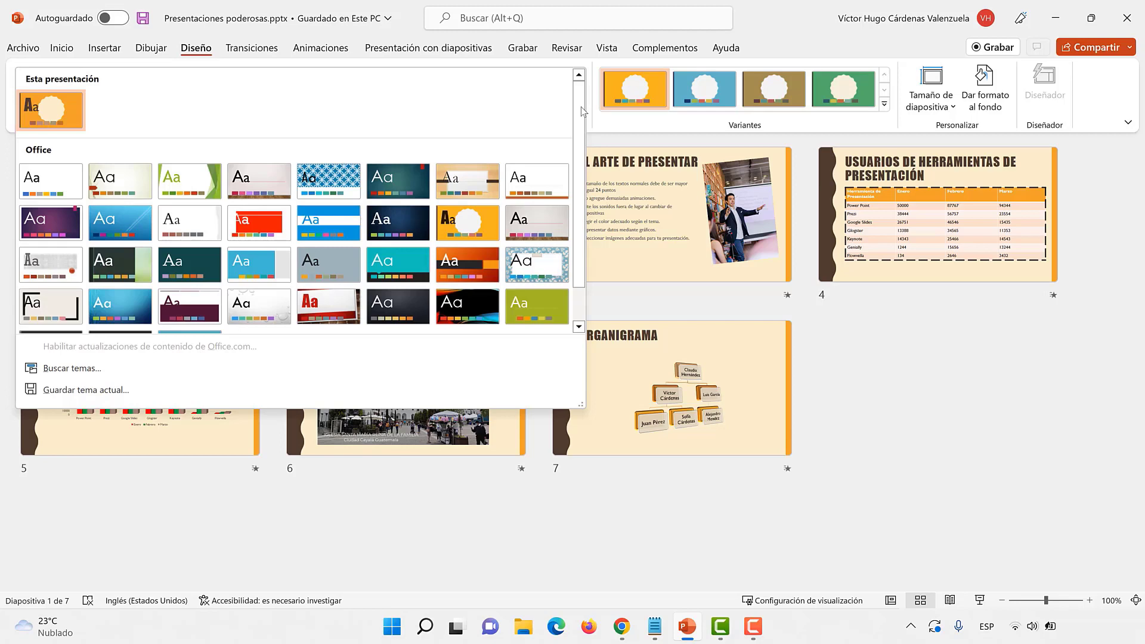
{"action": "key", "text": "Escape"}
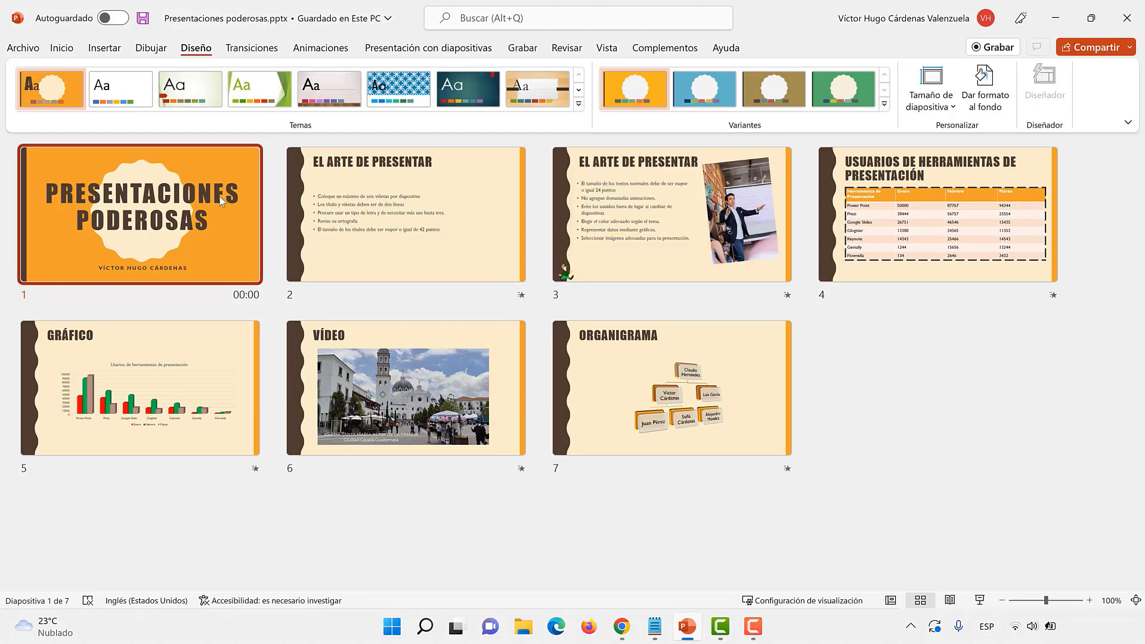
{"action": "double_click", "coordinate": [205, 249]}
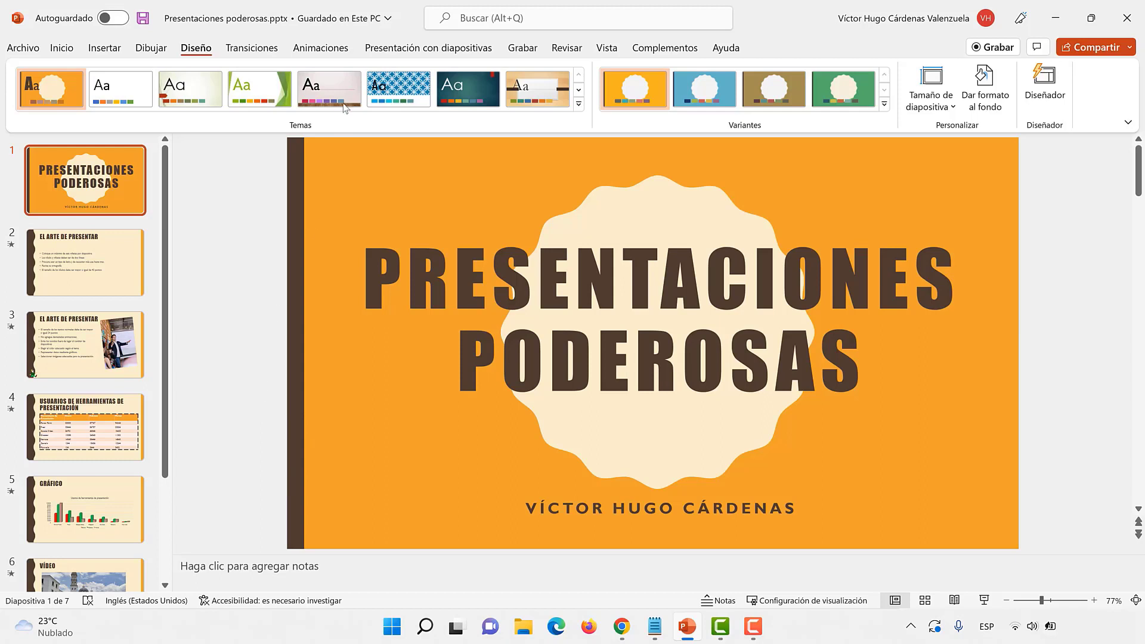
Switch to Slide Master view through Vista > Patrón de diapositivas.
{"action": "left_click", "coordinate": [607, 48]}
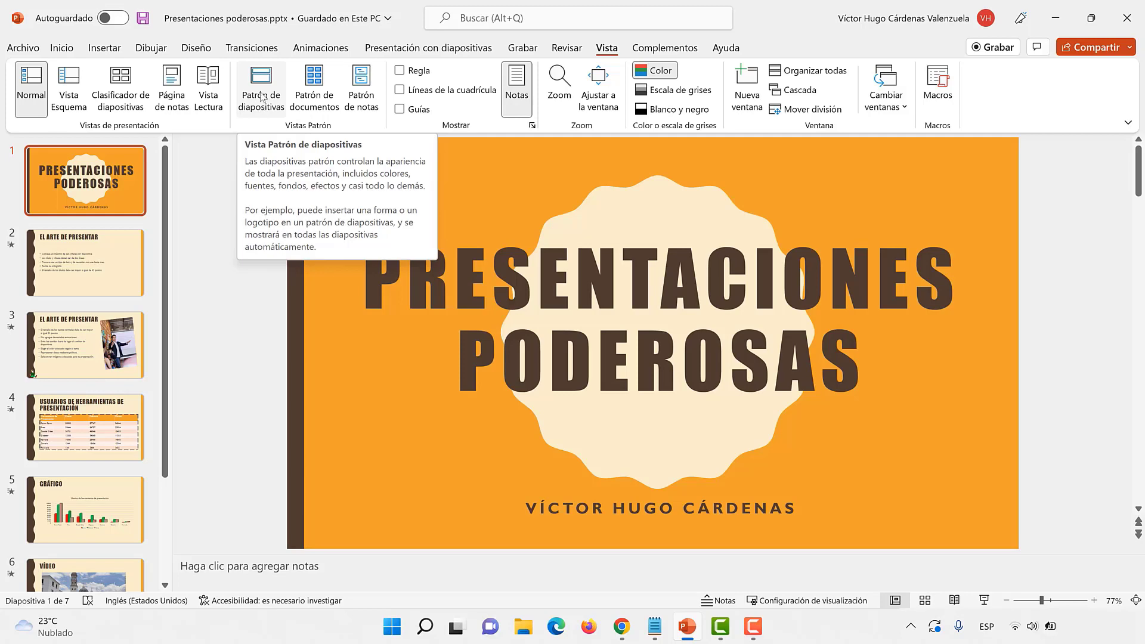
{"action": "left_click", "coordinate": [263, 97]}
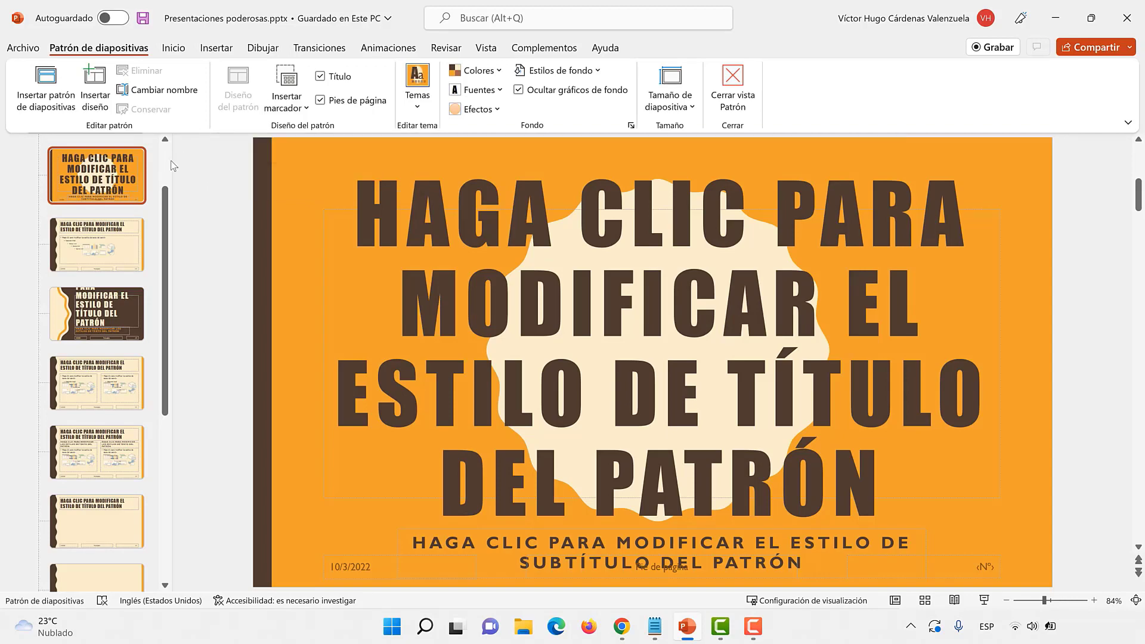
Browse the orange title, title-and-content and brown section layouts, then return to the top master.
{"action": "scroll", "coordinate": [167, 155], "scroll_direction": "up", "scroll_amount": 2}
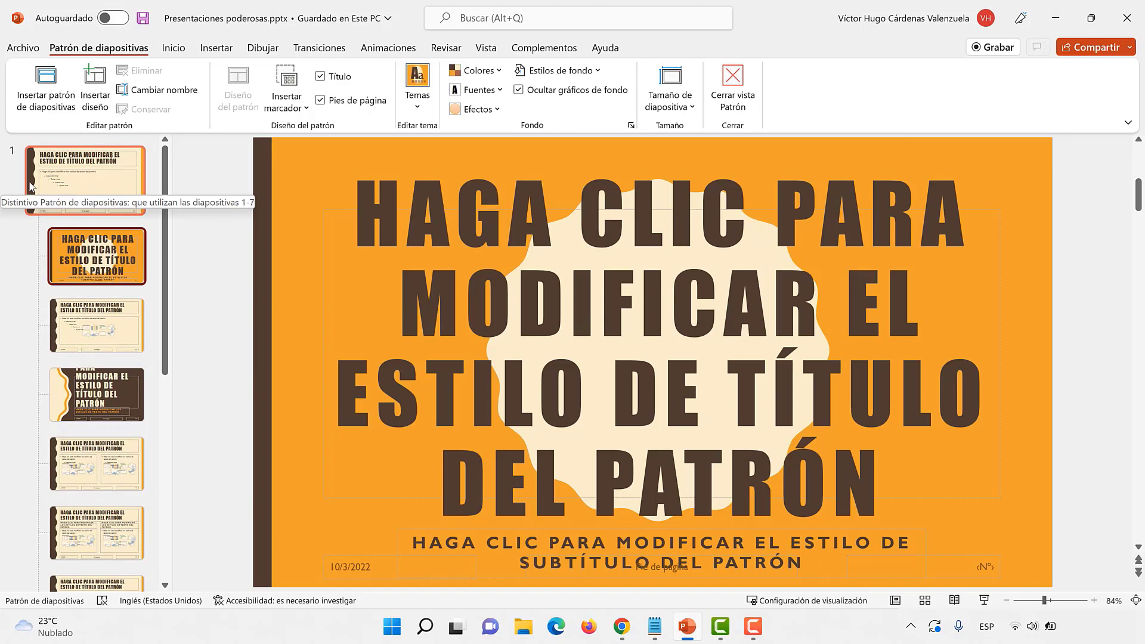
{"action": "left_click", "coordinate": [30, 186]}
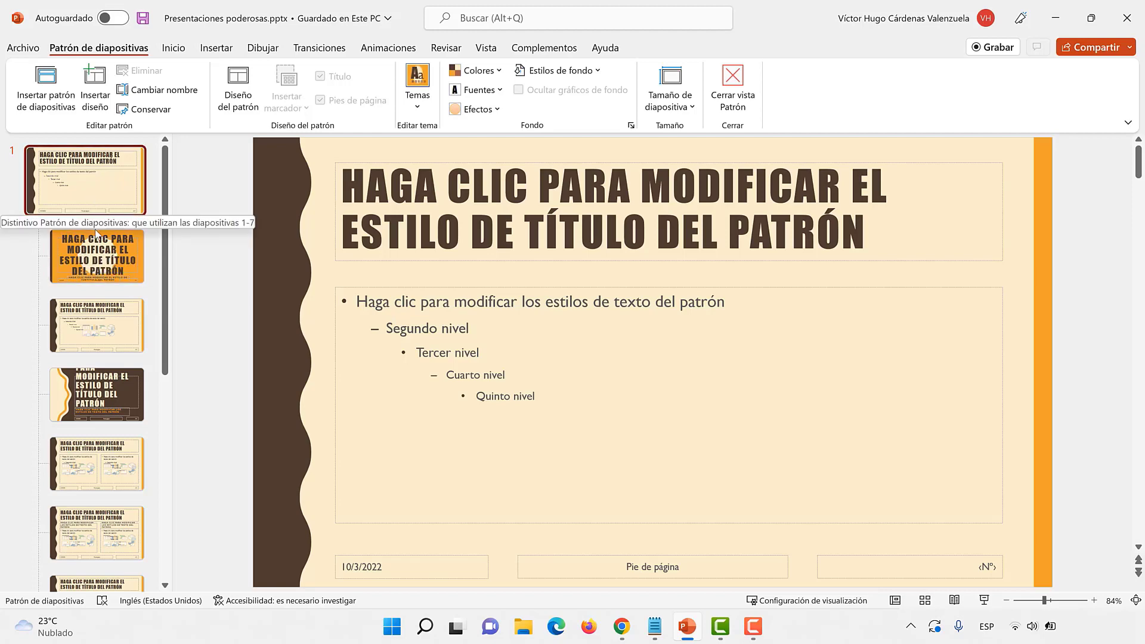
{"action": "left_click", "coordinate": [102, 263]}
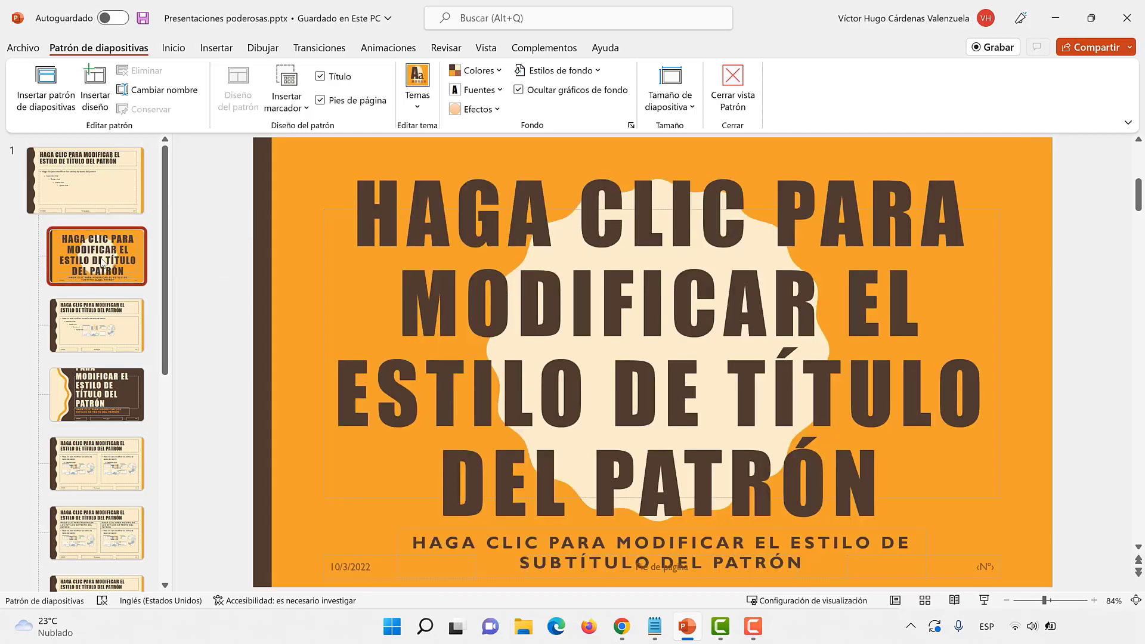
{"action": "left_click", "coordinate": [105, 330]}
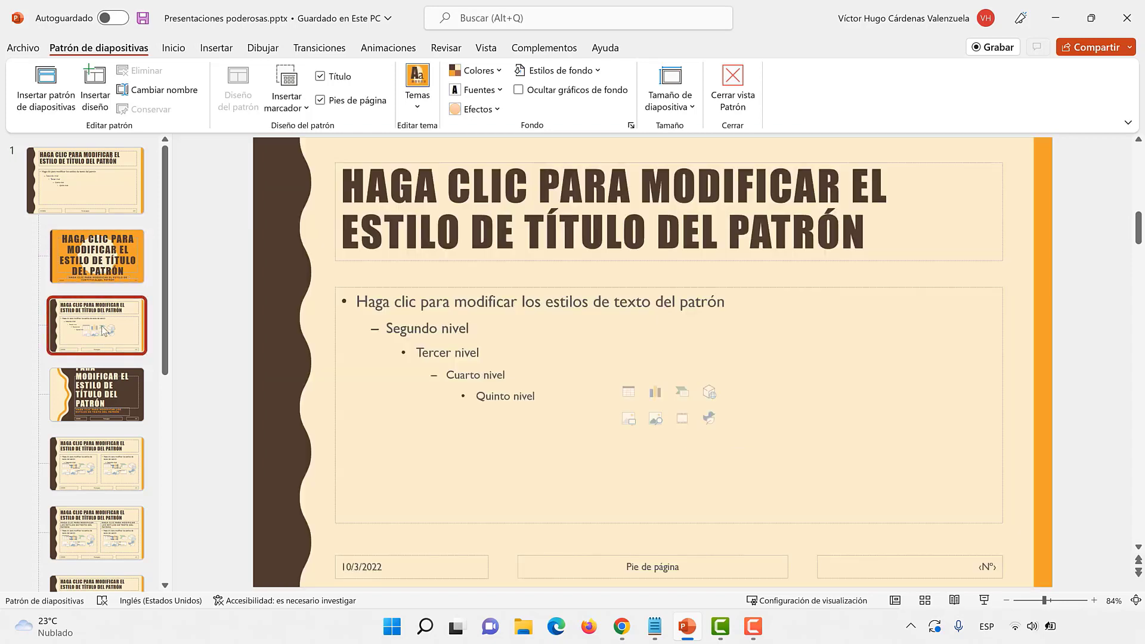
{"action": "left_click", "coordinate": [89, 395]}
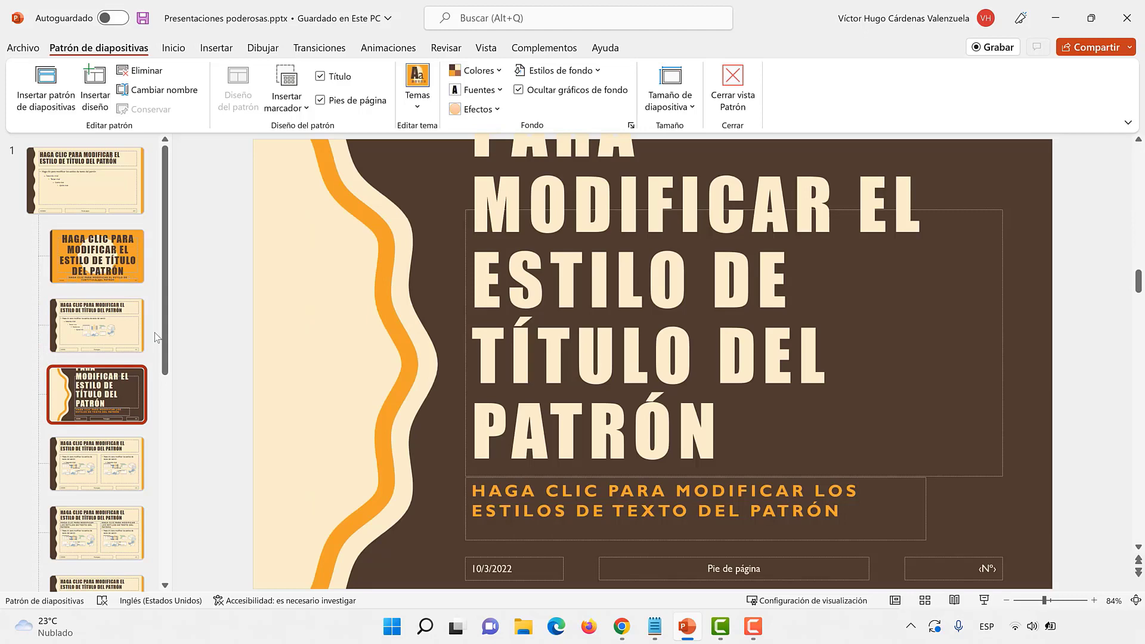
{"action": "scroll", "coordinate": [156, 388], "scroll_direction": "down", "scroll_amount": 2}
{"action": "scroll", "coordinate": [156, 465], "scroll_direction": "down", "scroll_amount": 2}
{"action": "scroll", "coordinate": [156, 537], "scroll_direction": "down", "scroll_amount": 2}
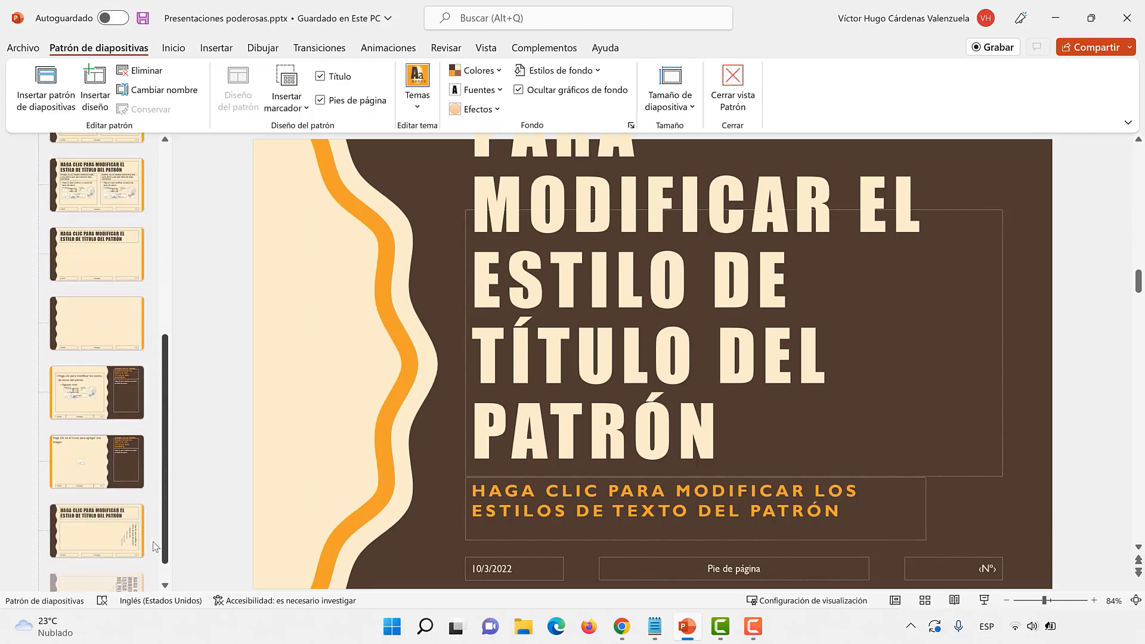
{"action": "scroll", "coordinate": [155, 543], "scroll_direction": "up", "scroll_amount": 3}
{"action": "scroll", "coordinate": [155, 534], "scroll_direction": "up", "scroll_amount": 4}
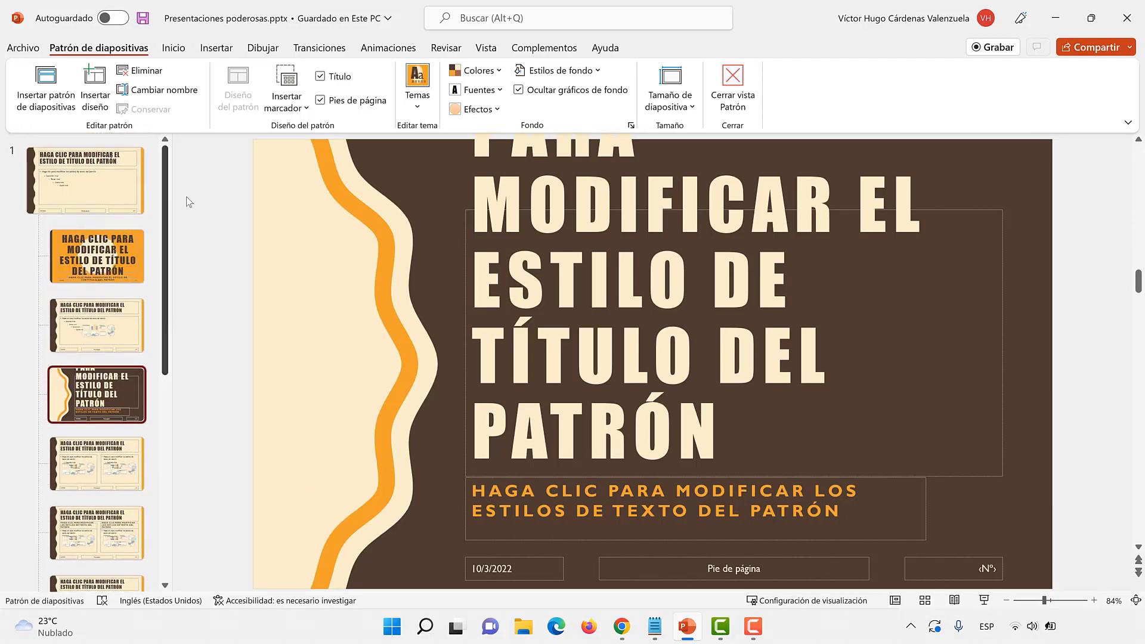
{"action": "left_click", "coordinate": [100, 153]}
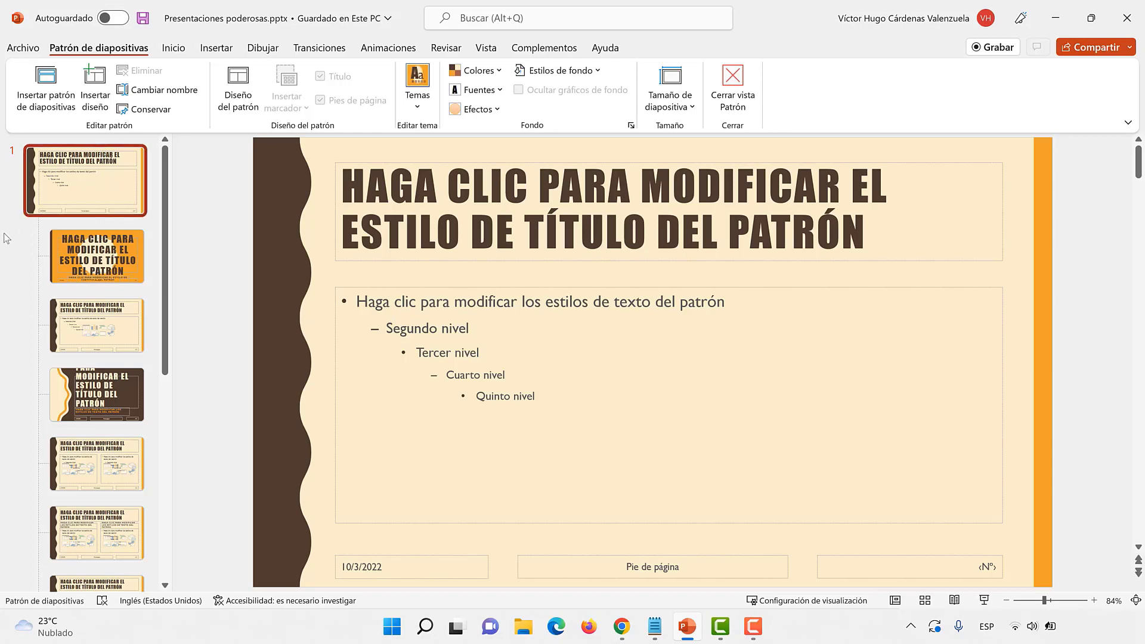
Rotate the master's brown wavy side band to a diagonal tilt and close Slide Master view.
{"action": "left_click", "coordinate": [277, 228]}
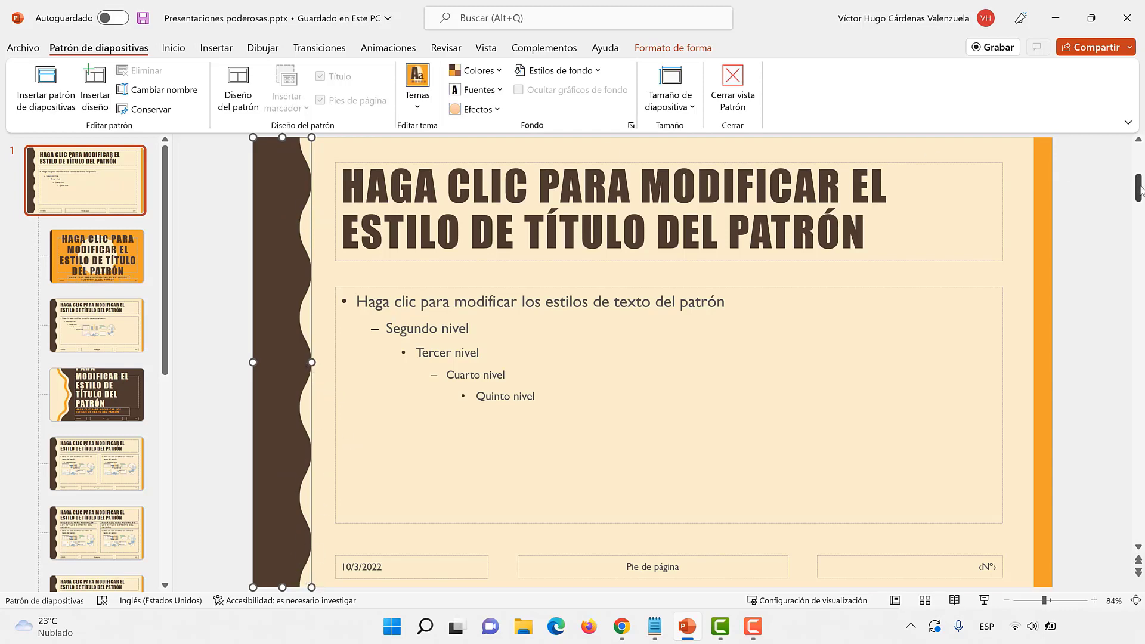
{"action": "left_click_drag", "start_coordinate": [1138, 188], "coordinate": [1136, 160]}
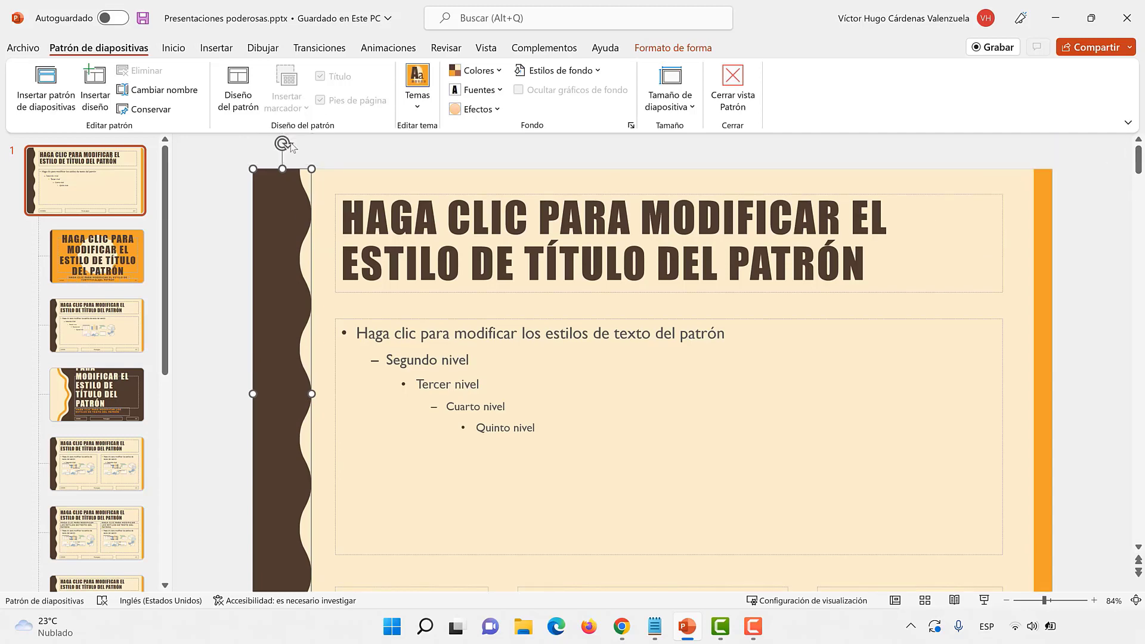
{"action": "left_click_drag", "start_coordinate": [284, 143], "coordinate": [296, 235]}
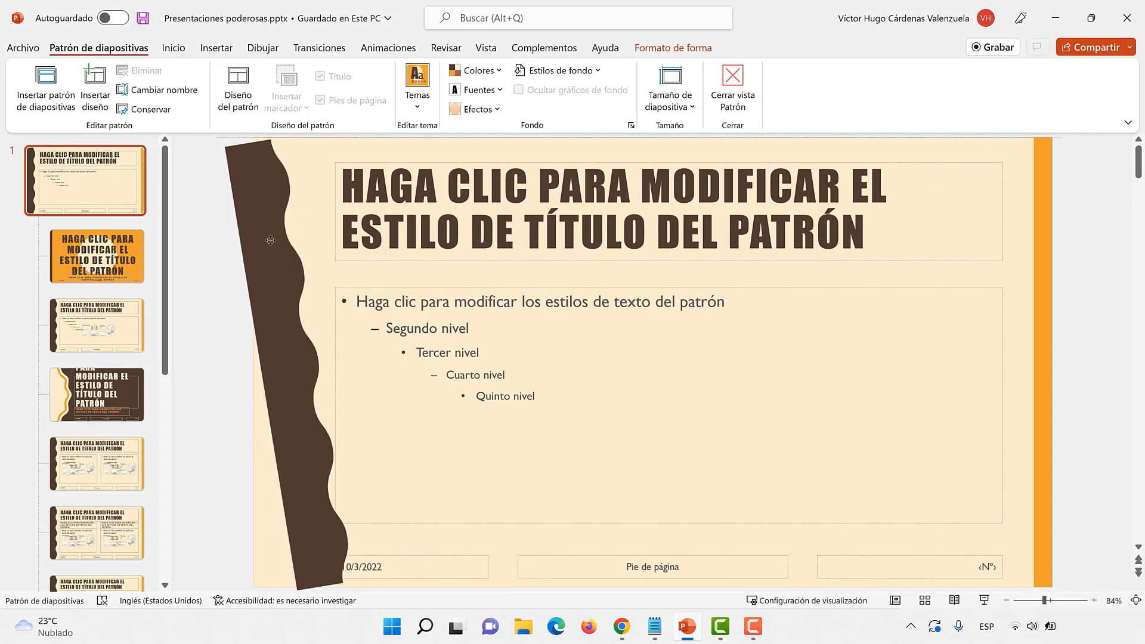
{"action": "left_click", "coordinate": [294, 232]}
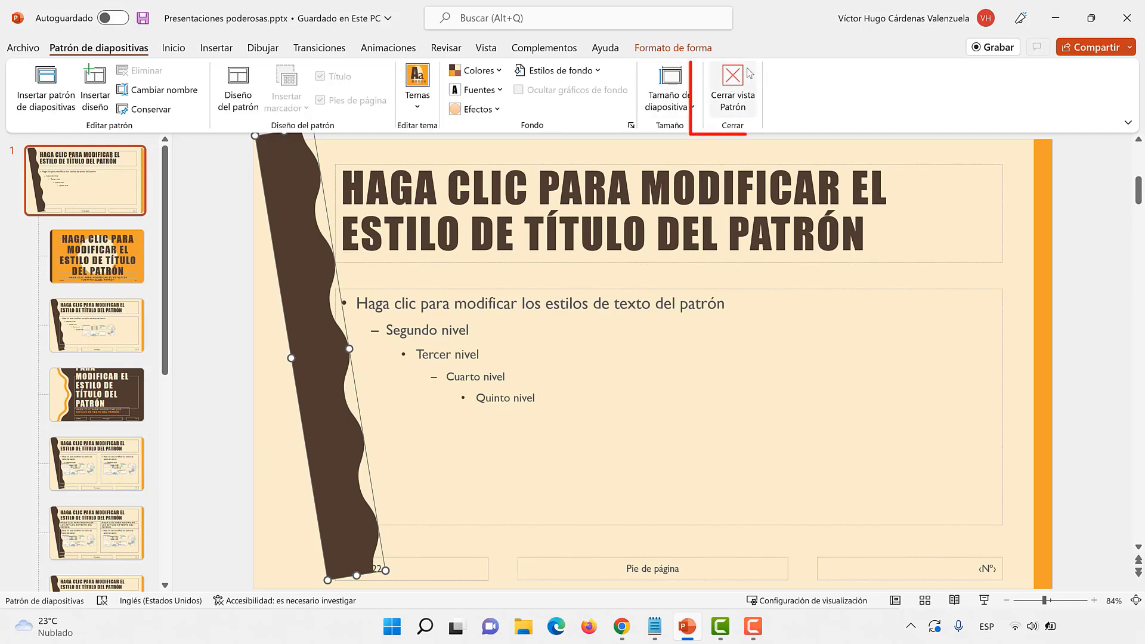
{"action": "left_click", "coordinate": [743, 88]}
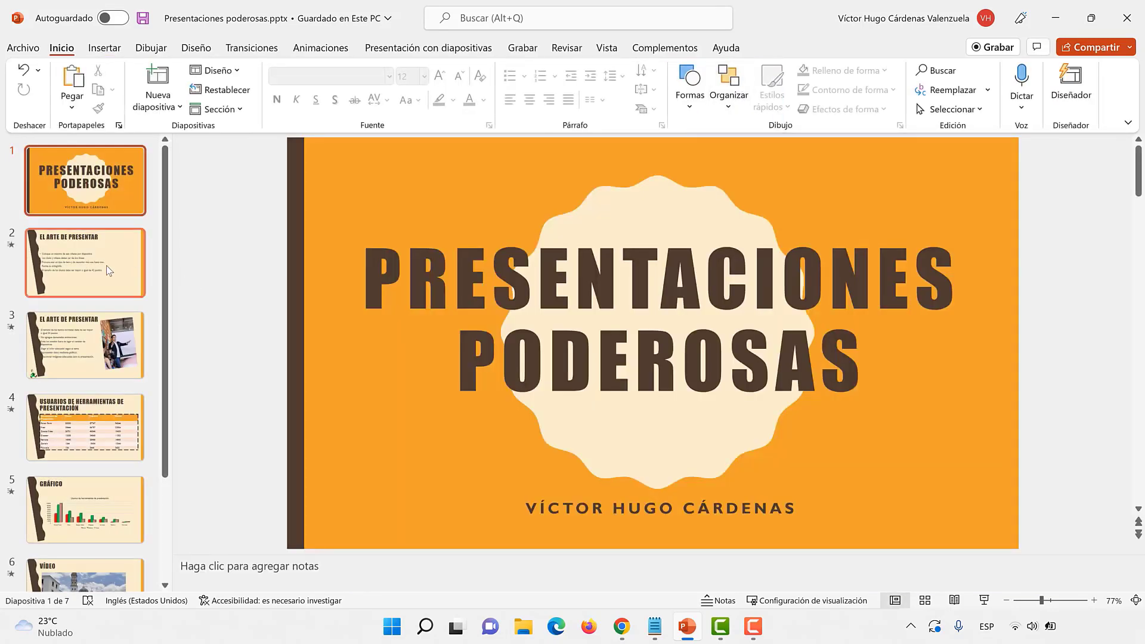
Review slides 2 through 7 (ORGANIGRAMA) to confirm the tilted brown band appears on each.
{"action": "left_click", "coordinate": [109, 271]}
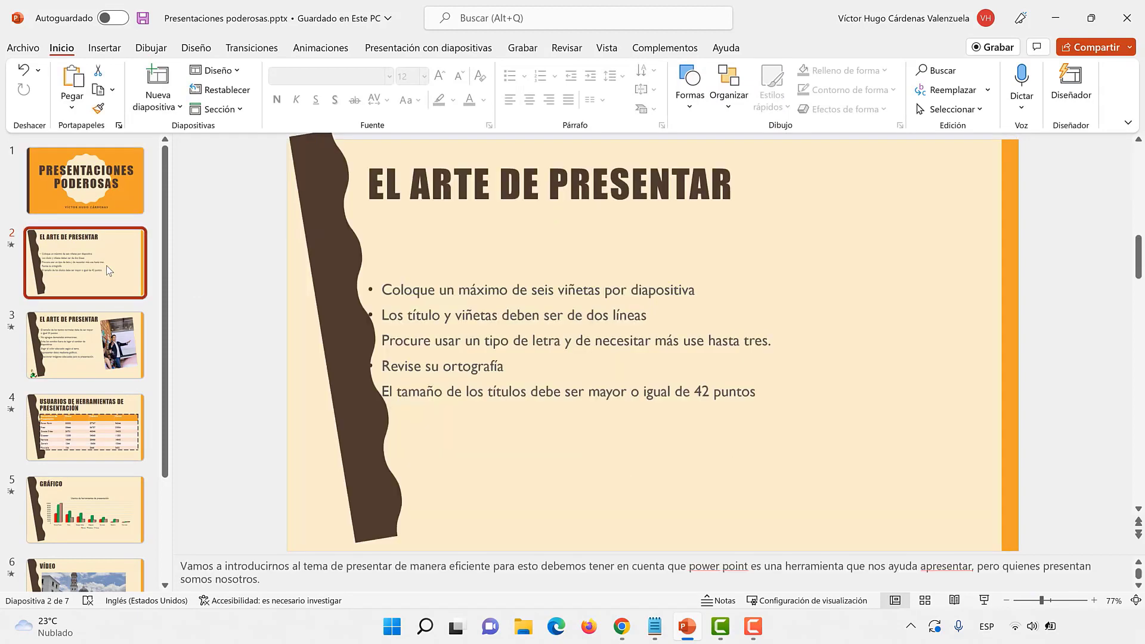
{"action": "left_click", "coordinate": [94, 361]}
{"action": "left_click", "coordinate": [91, 429]}
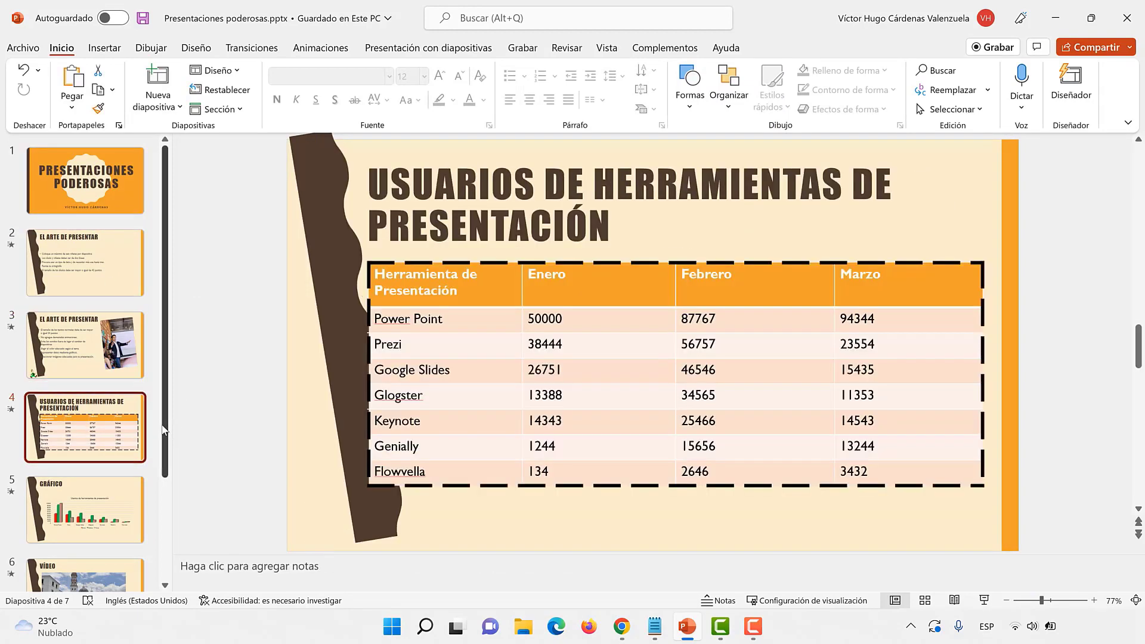
{"action": "scroll", "coordinate": [166, 439], "scroll_direction": "down", "scroll_amount": 2}
{"action": "scroll", "coordinate": [137, 418], "scroll_direction": "down", "scroll_amount": 1}
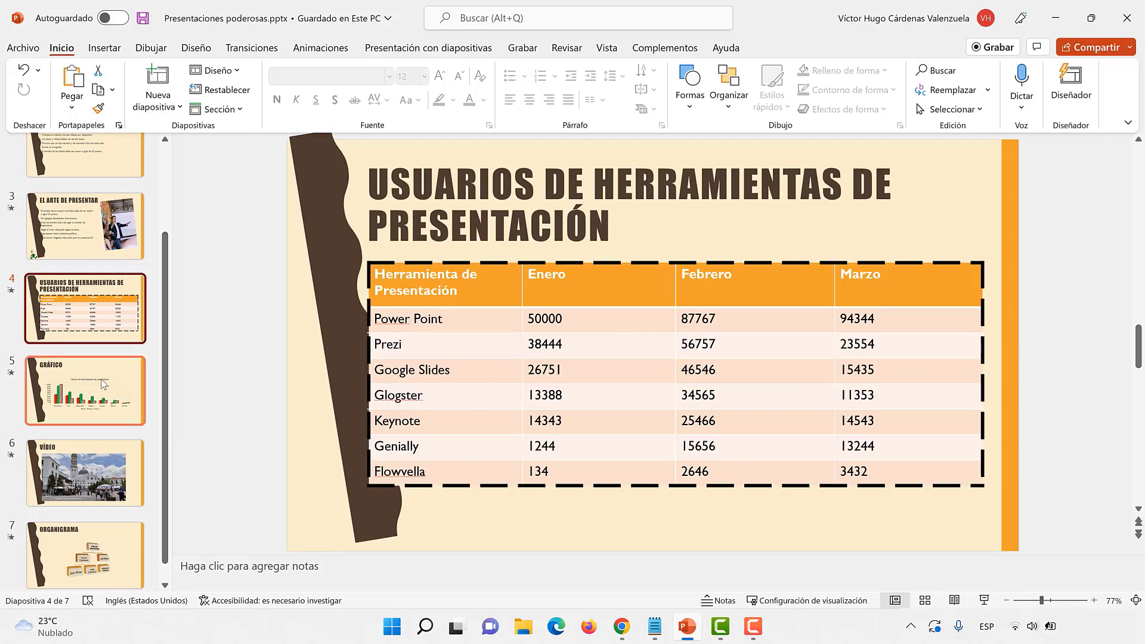
{"action": "left_click", "coordinate": [91, 398]}
{"action": "left_click", "coordinate": [85, 468]}
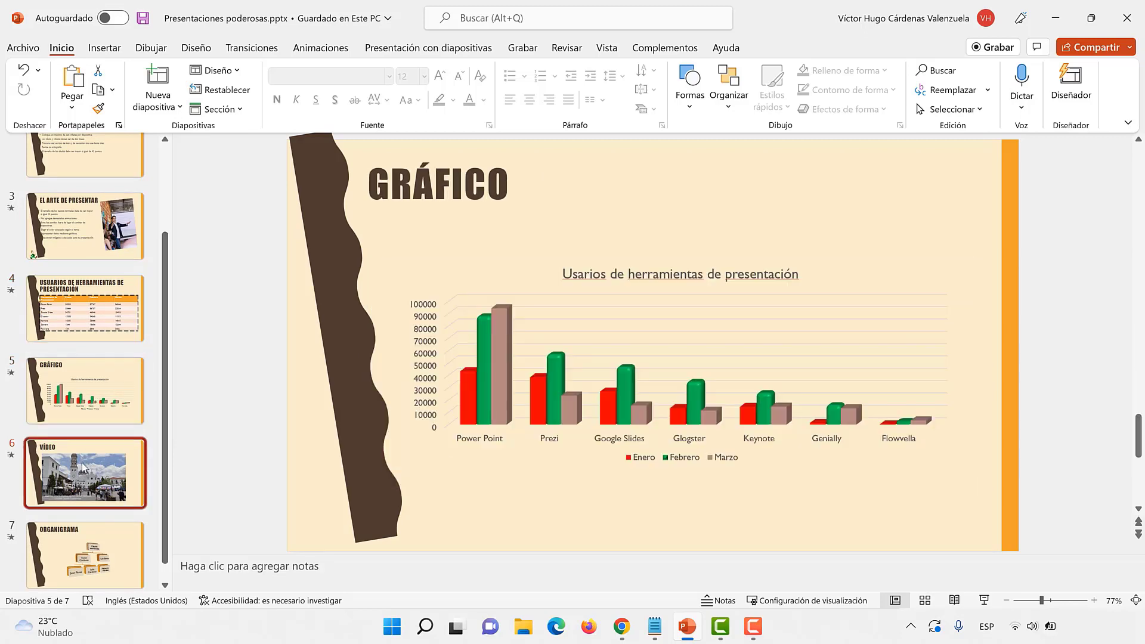
{"action": "left_click", "coordinate": [85, 548]}
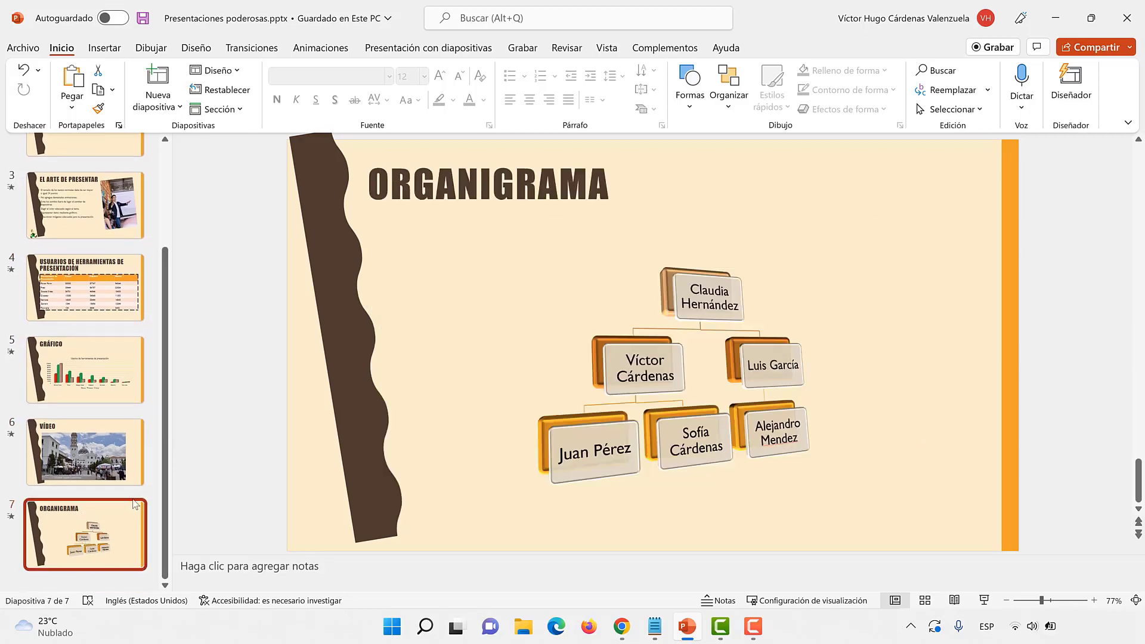
{"action": "scroll", "coordinate": [172, 396], "scroll_direction": "up", "scroll_amount": 3}
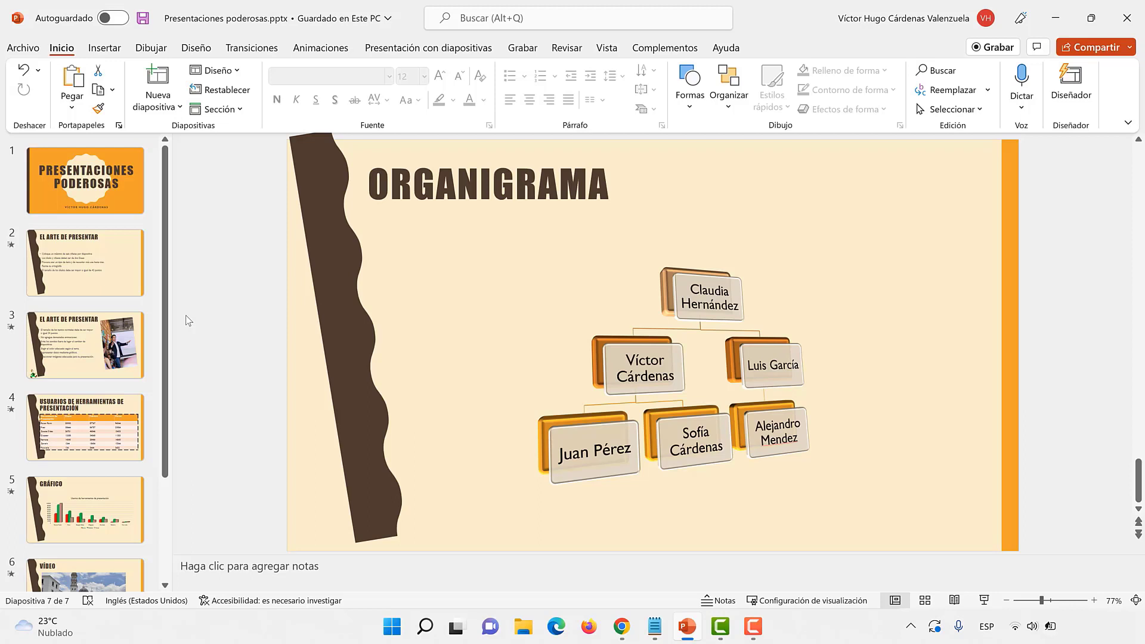
Reopen Slide Master view from the Vista tab.
{"action": "left_click", "coordinate": [603, 49]}
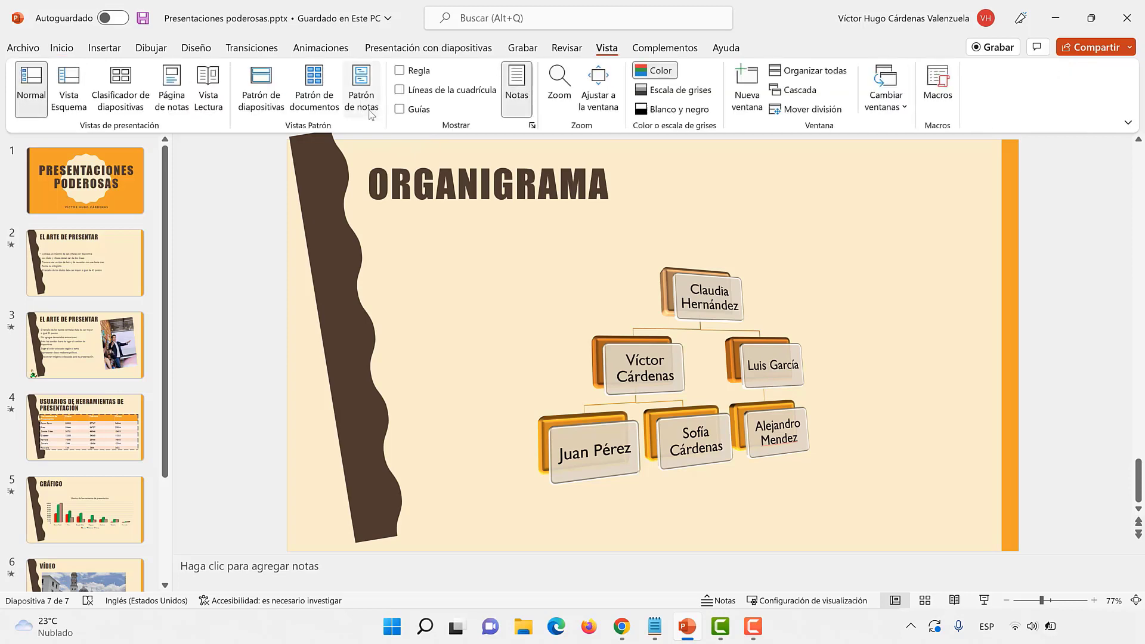
{"action": "left_click", "coordinate": [261, 86]}
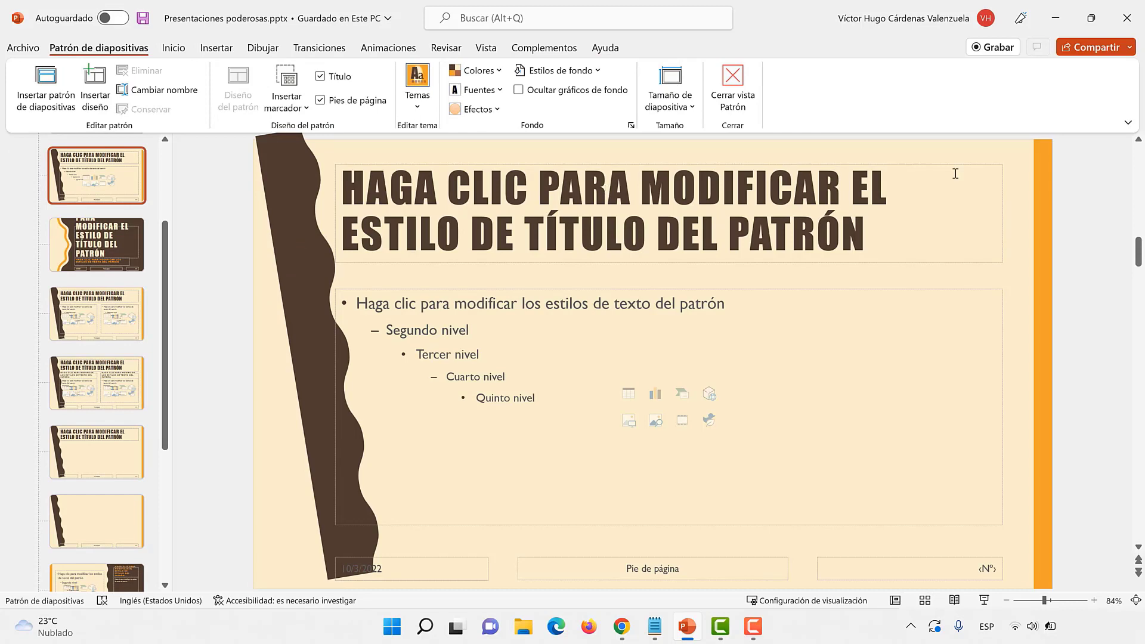
{"action": "left_click_drag", "start_coordinate": [1139, 256], "coordinate": [1139, 184]}
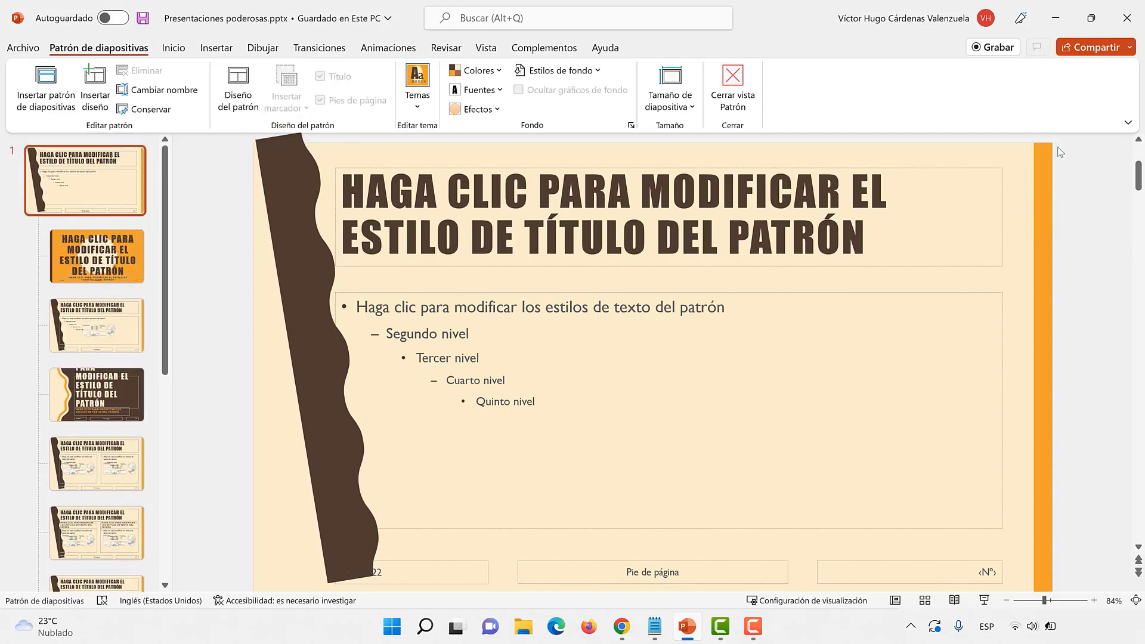
Rotate the brown wavy band back upright and move it to the master's left edge.
{"action": "left_click", "coordinate": [298, 223]}
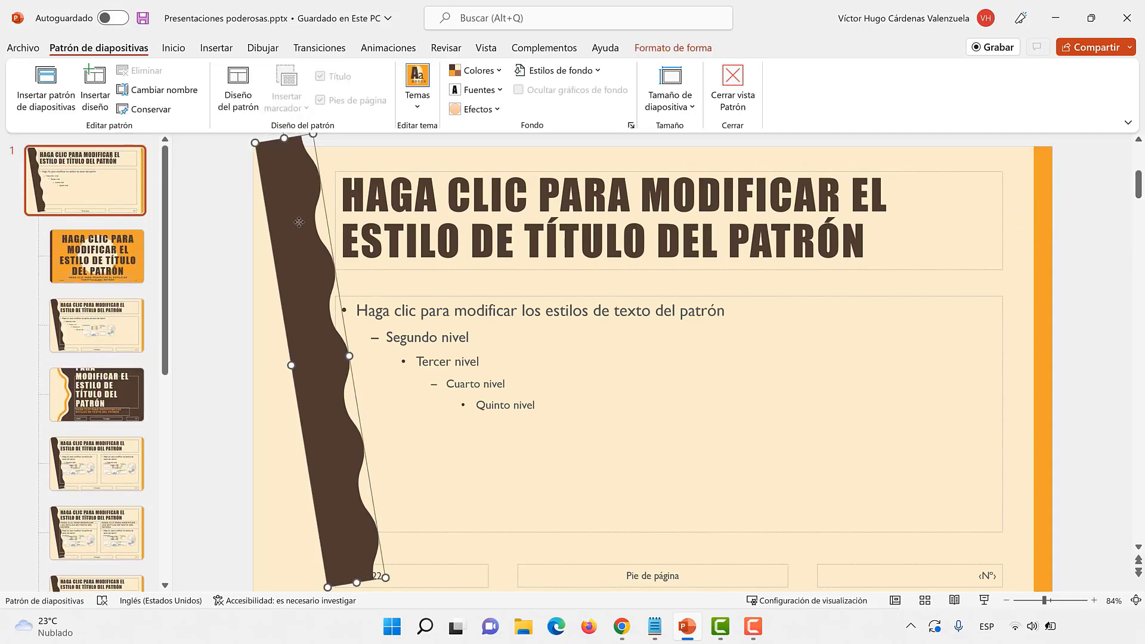
{"action": "scroll", "coordinate": [257, 170], "scroll_direction": "up", "scroll_amount": 1}
{"action": "scroll", "coordinate": [280, 141], "scroll_direction": "down", "scroll_amount": 1}
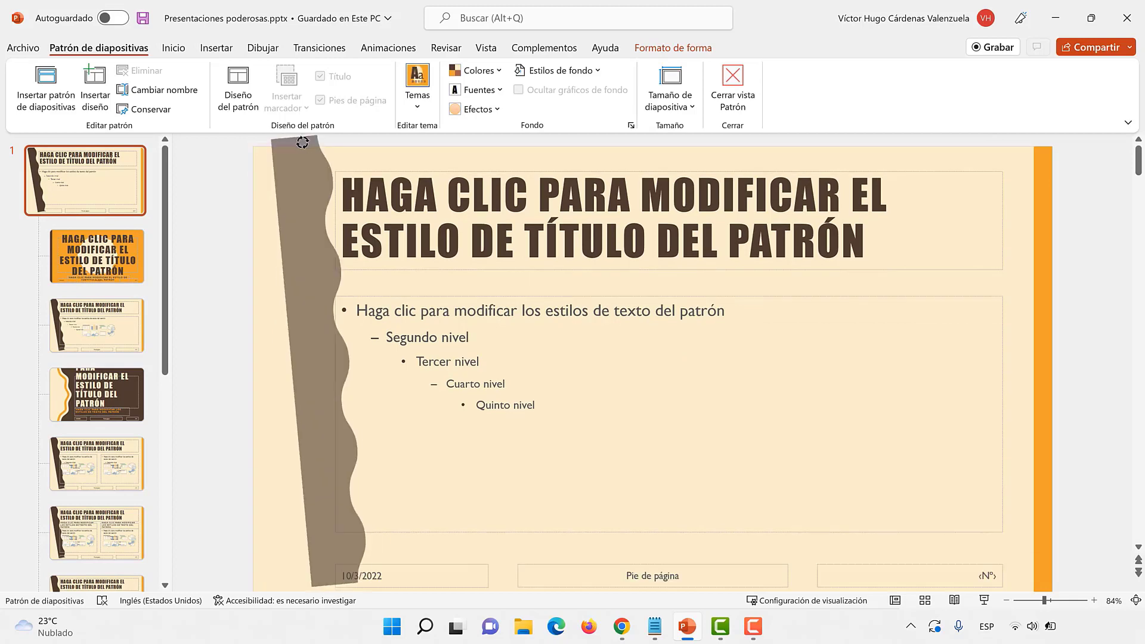
{"action": "left_click_drag", "start_coordinate": [280, 141], "coordinate": [321, 150]}
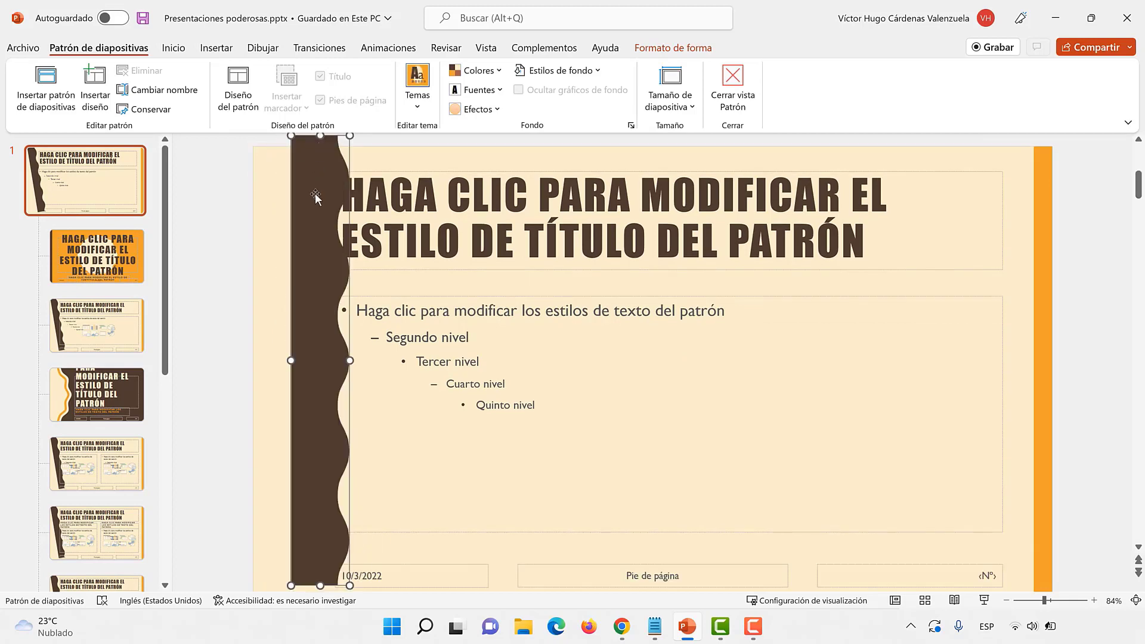
{"action": "left_click_drag", "start_coordinate": [312, 202], "coordinate": [278, 202]}
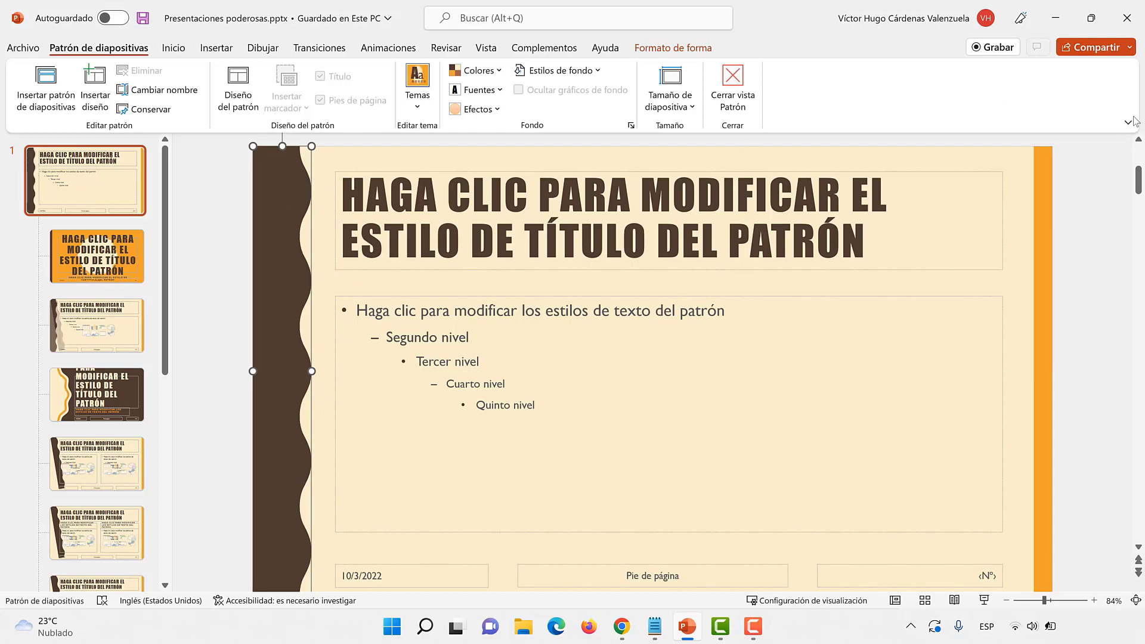
{"action": "left_click_drag", "start_coordinate": [1137, 179], "coordinate": [1139, 219]}
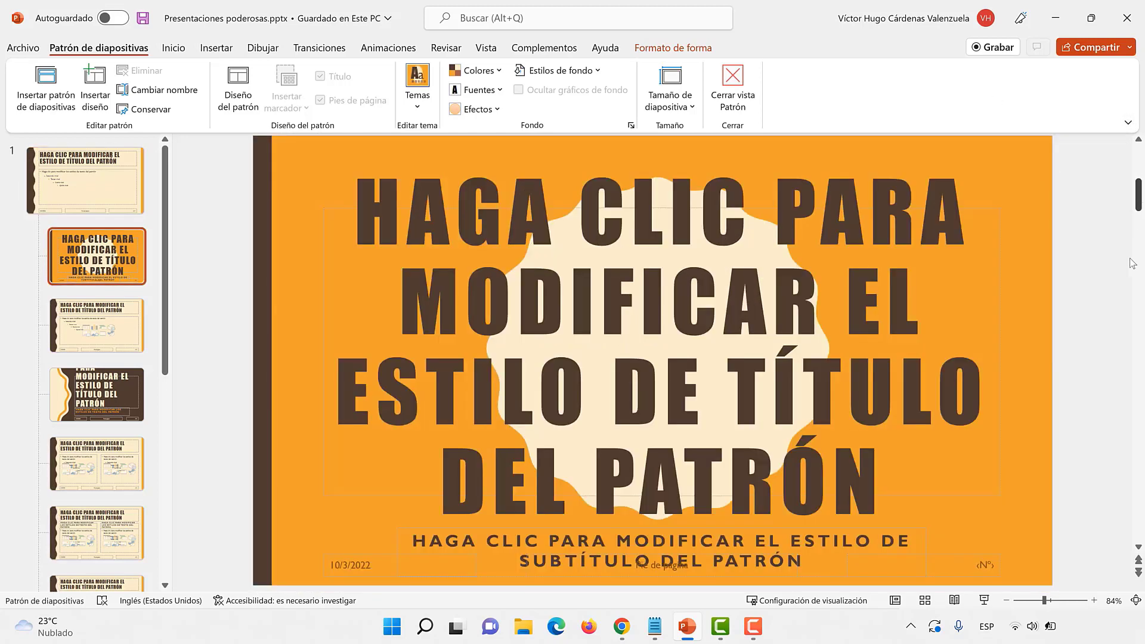
Draw a yellow-filled square near the slide master's bottom-left corner.
{"action": "left_click", "coordinate": [95, 202]}
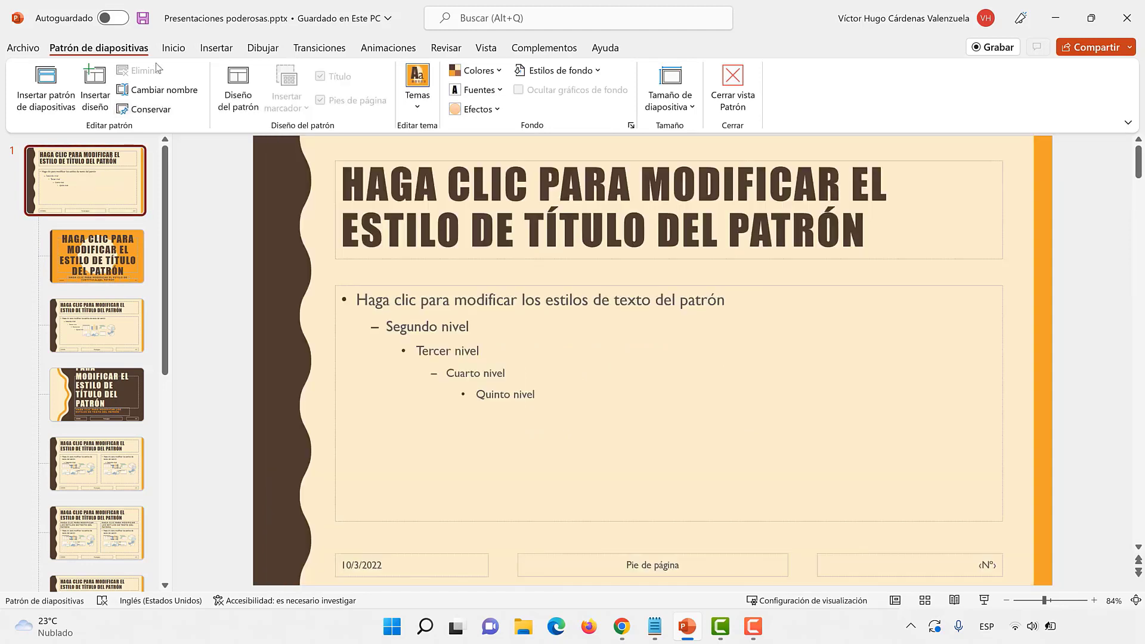
{"action": "left_click", "coordinate": [210, 50]}
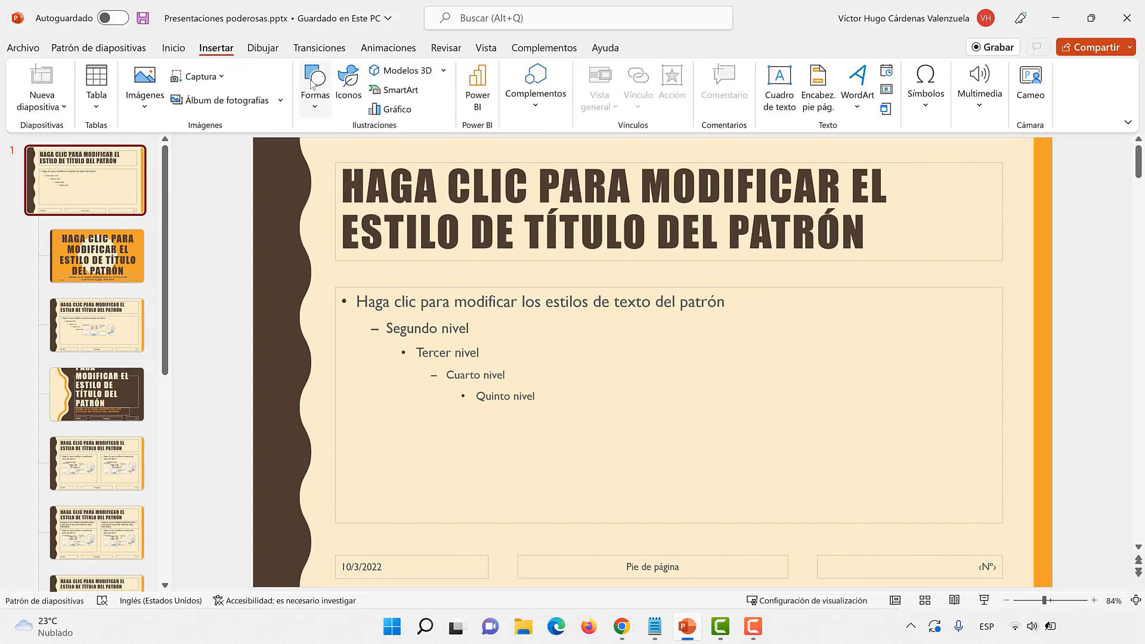
{"action": "left_click", "coordinate": [316, 95]}
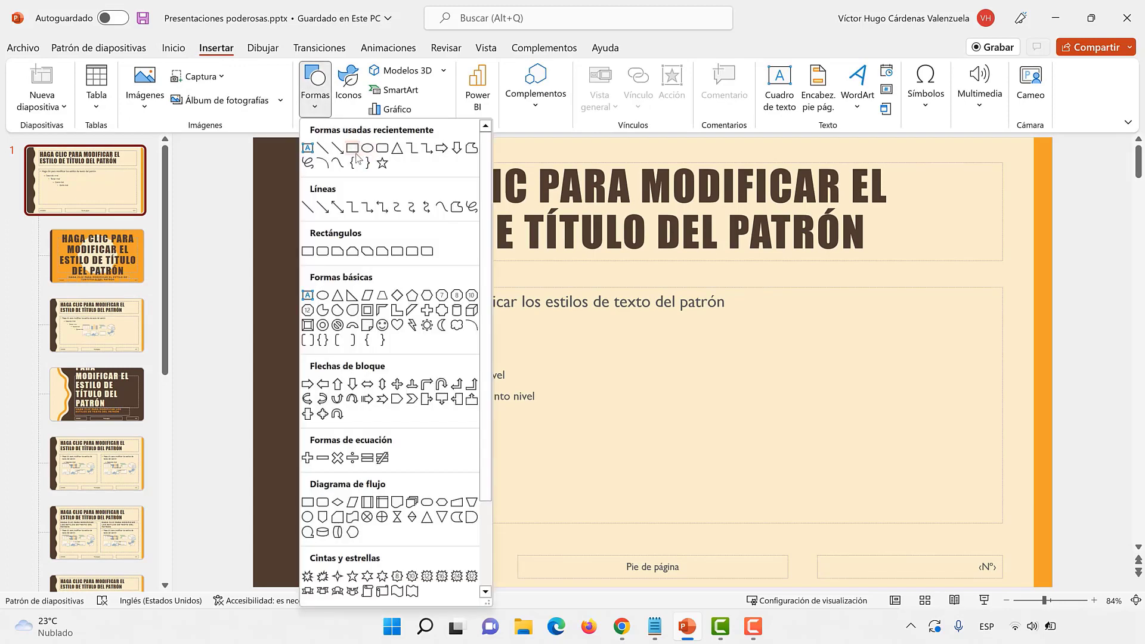
{"action": "left_click", "coordinate": [359, 149]}
{"action": "left_click_drag", "start_coordinate": [280, 470], "coordinate": [368, 545]}
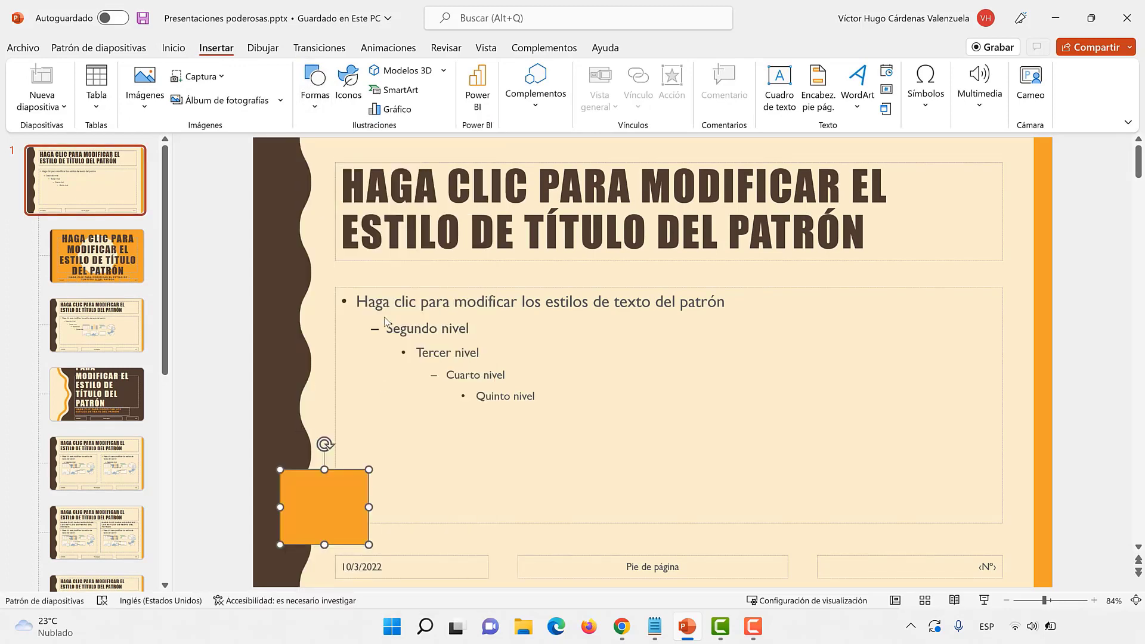
{"action": "left_click_drag", "start_coordinate": [286, 18], "coordinate": [301, 6]}
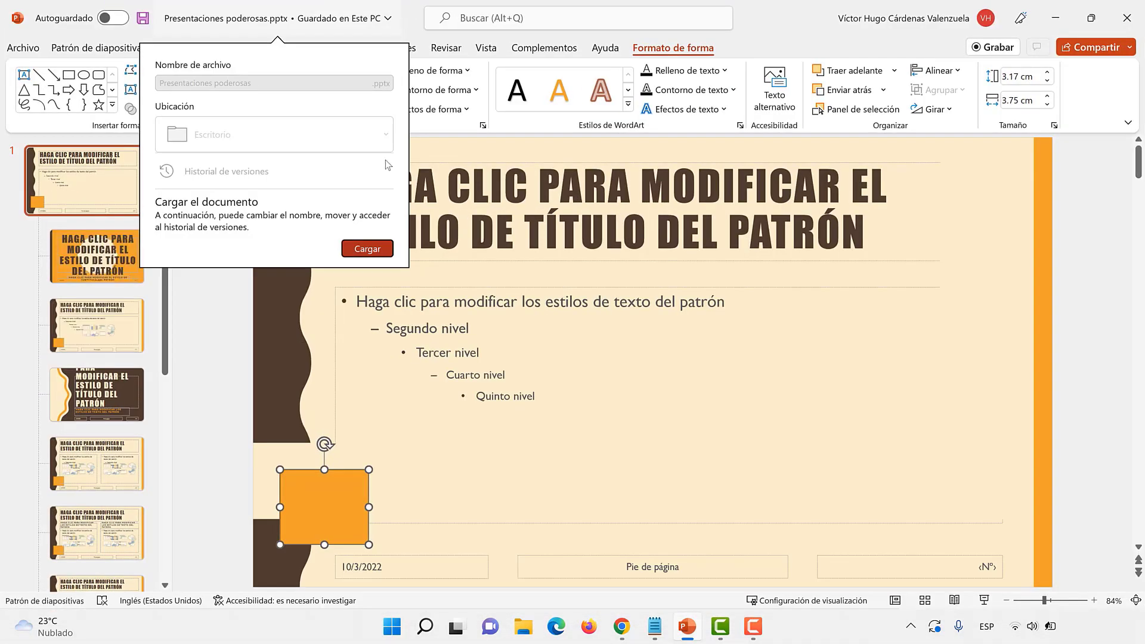
{"action": "key", "text": "Escape"}
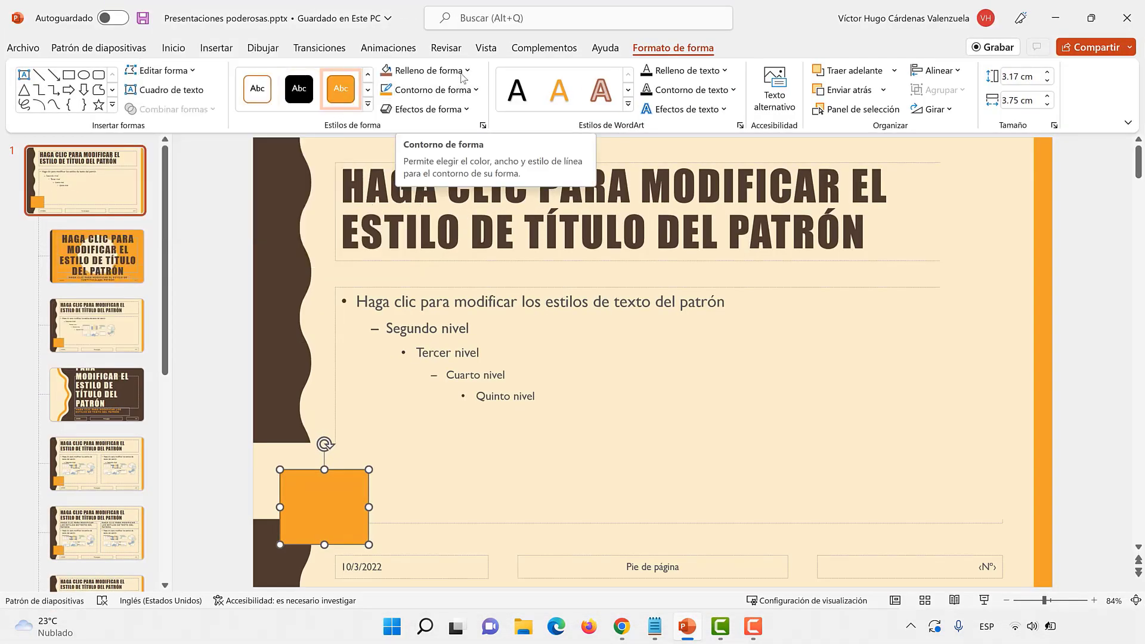
{"action": "left_click", "coordinate": [429, 70]}
{"action": "left_click", "coordinate": [423, 210]}
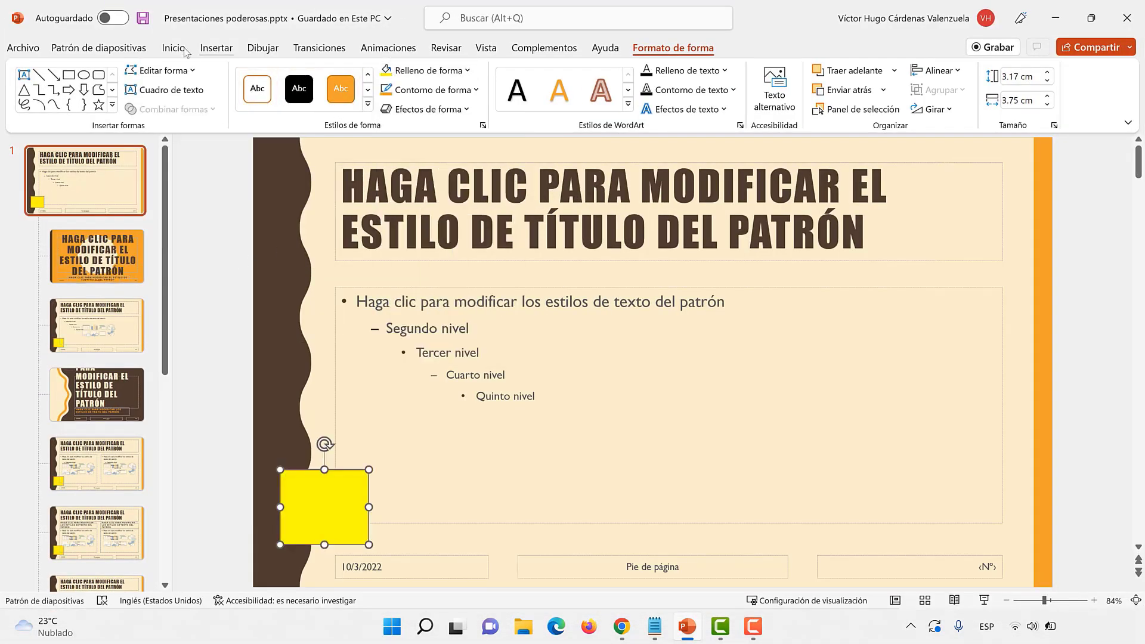
Draw an orange triangle and position it overlapping the yellow square.
{"action": "left_click", "coordinate": [216, 48]}
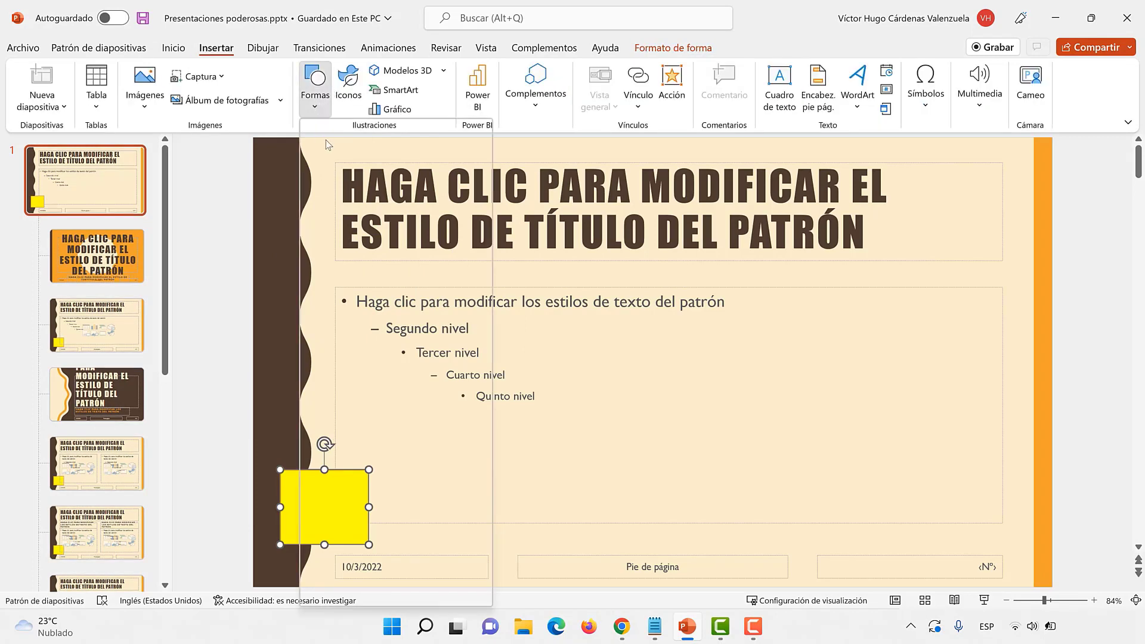
{"action": "left_click", "coordinate": [315, 86]}
{"action": "left_click", "coordinate": [396, 150]}
{"action": "left_click_drag", "start_coordinate": [332, 410], "coordinate": [424, 512]}
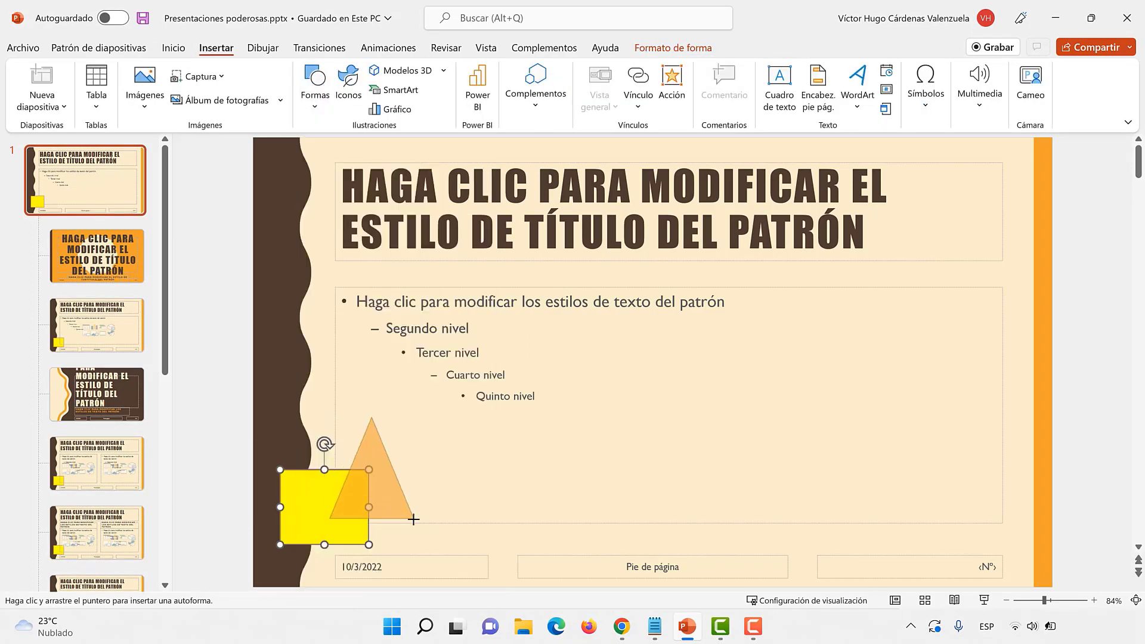
{"action": "left_click_drag", "start_coordinate": [378, 471], "coordinate": [333, 483]}
{"action": "left_click", "coordinate": [173, 48]}
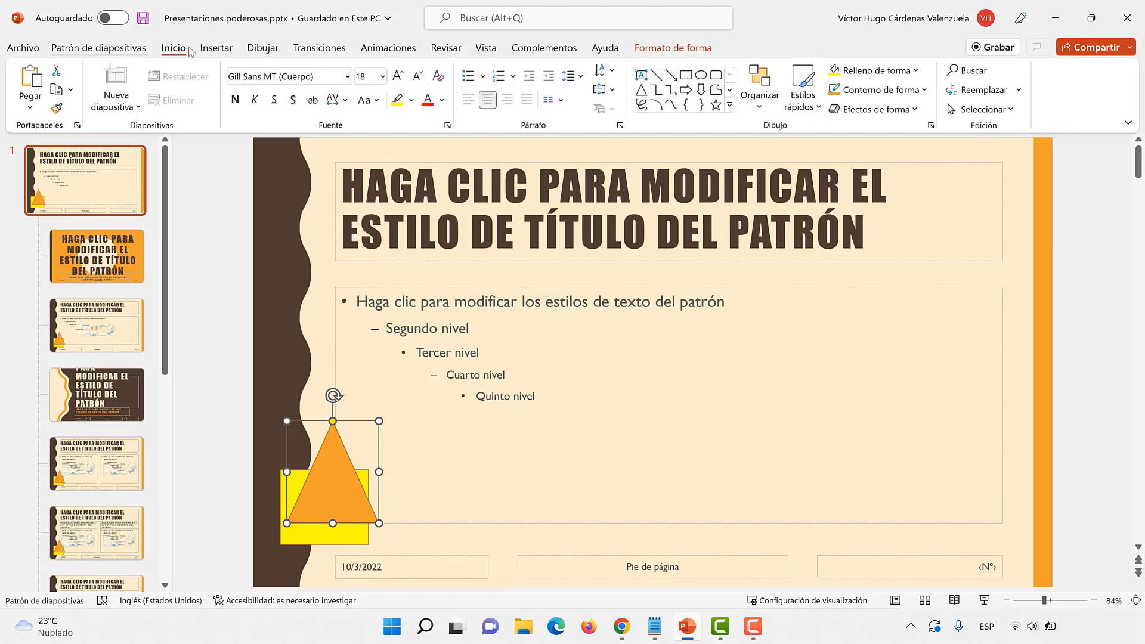
{"action": "left_click", "coordinate": [216, 48]}
Draw a light green ellipse over the triangle's base.
{"action": "left_click", "coordinate": [315, 84]}
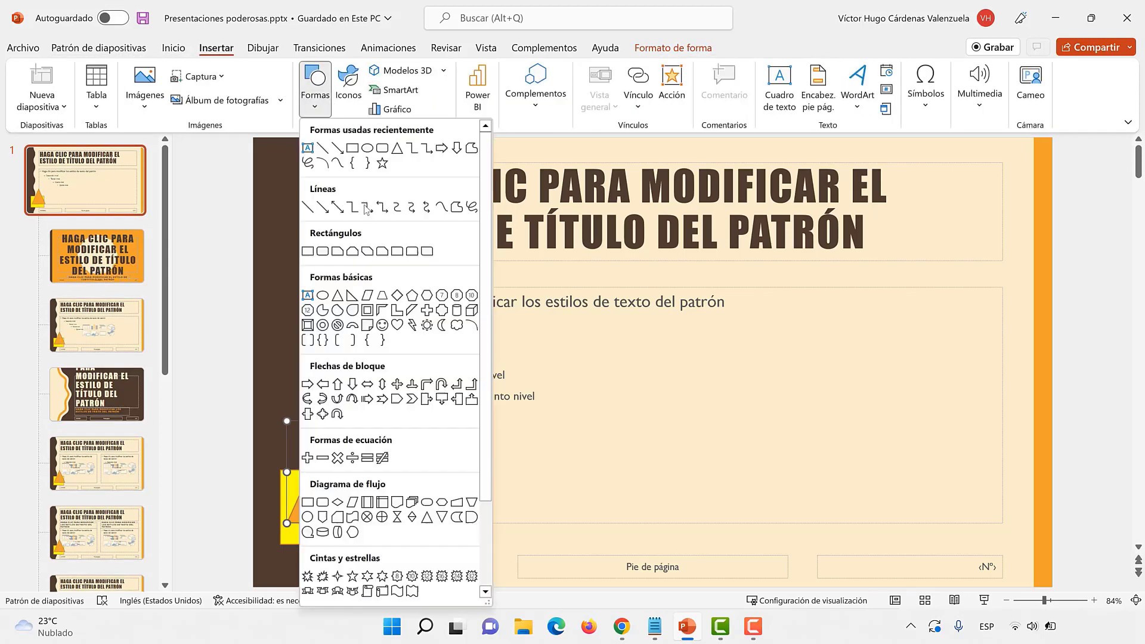
{"action": "left_click", "coordinate": [332, 302]}
{"action": "left_click_drag", "start_coordinate": [310, 494], "coordinate": [412, 577]}
{"action": "left_click", "coordinate": [467, 71]}
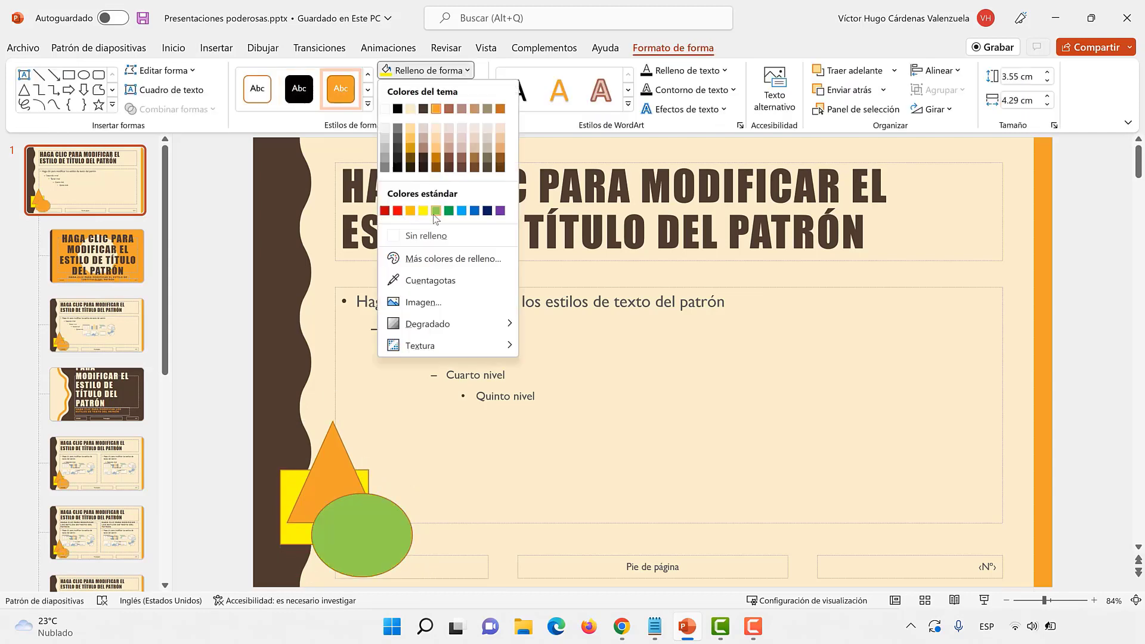
{"action": "left_click", "coordinate": [437, 215]}
{"action": "left_click", "coordinate": [167, 48]}
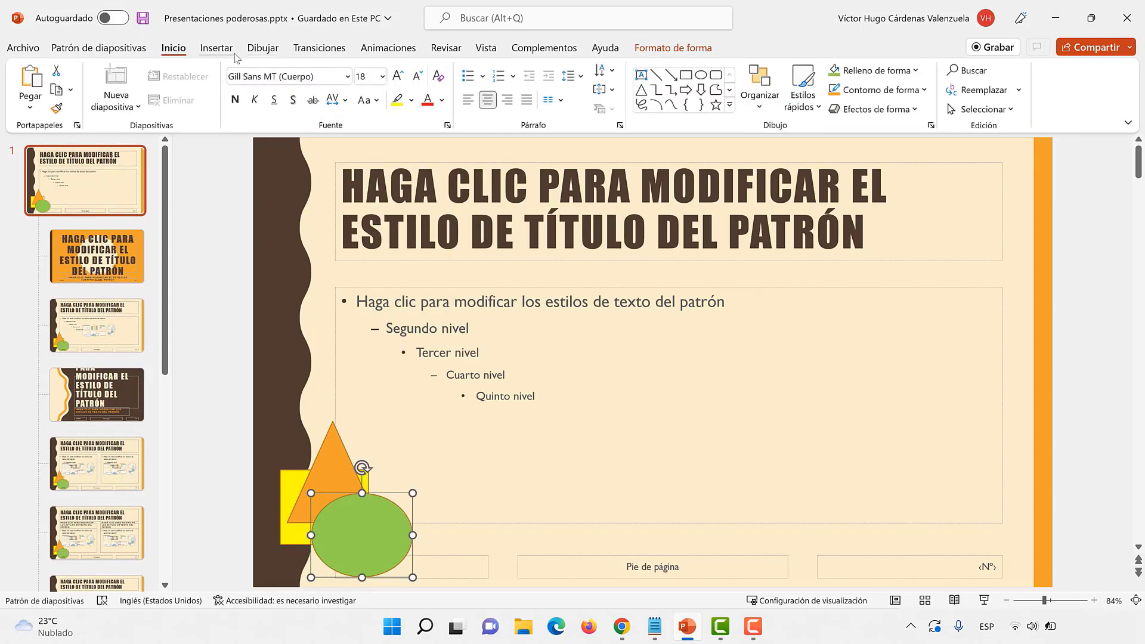
Draw a thin red-filled rectangle bar across the shape group.
{"action": "left_click", "coordinate": [216, 47]}
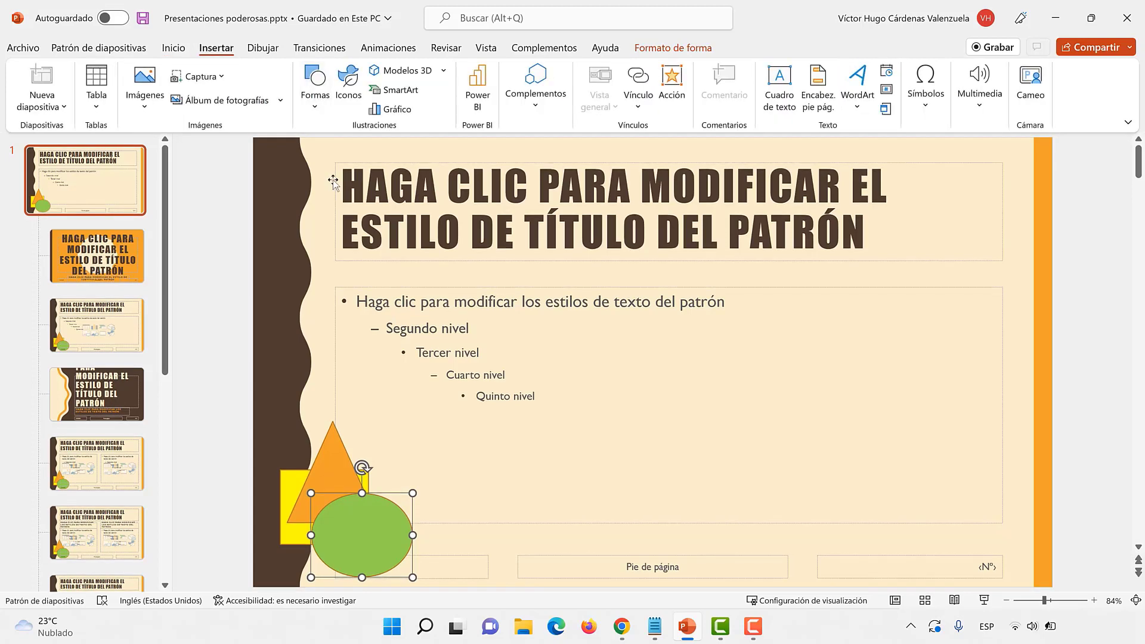
{"action": "left_click", "coordinate": [321, 110]}
{"action": "left_click", "coordinate": [352, 156]}
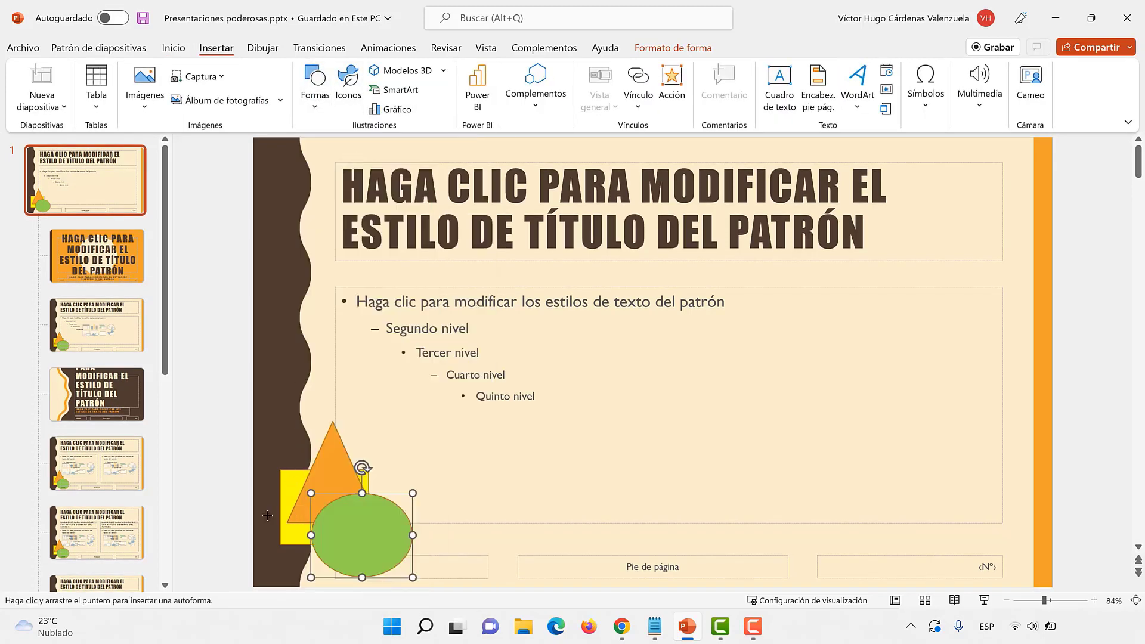
{"action": "left_click_drag", "start_coordinate": [267, 515], "coordinate": [482, 528]}
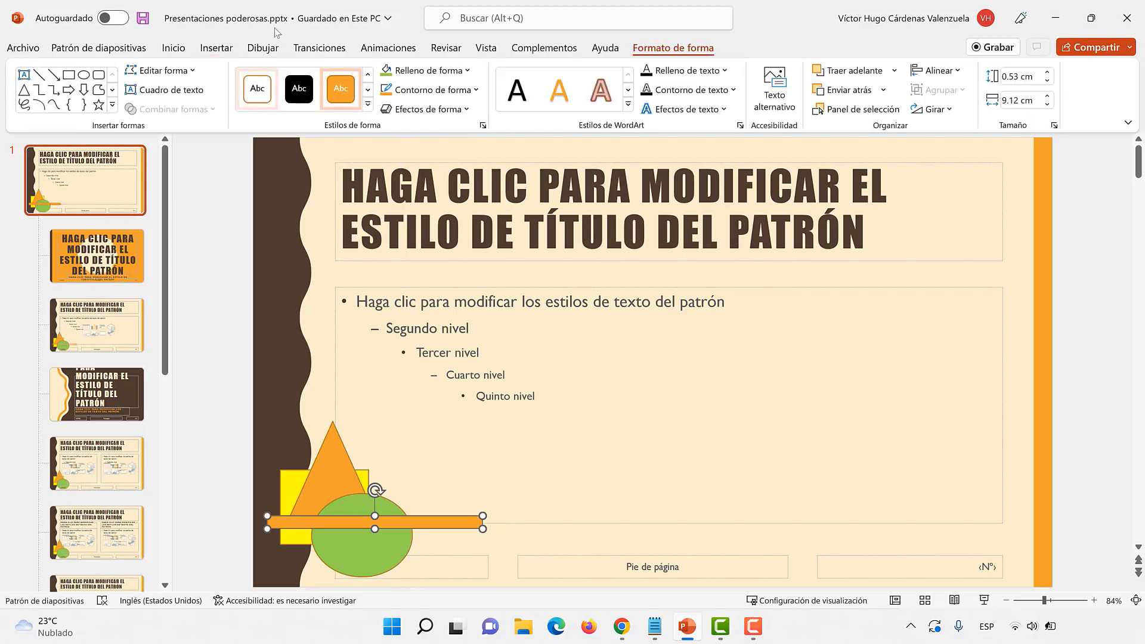
{"action": "left_click", "coordinate": [425, 70]}
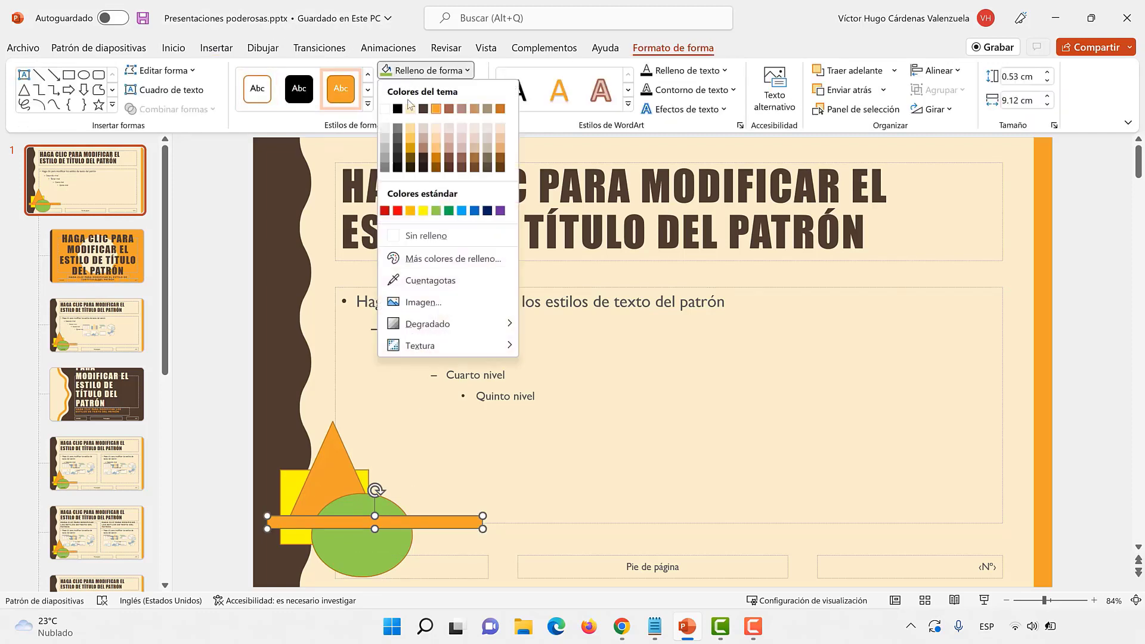
{"action": "left_click", "coordinate": [397, 211]}
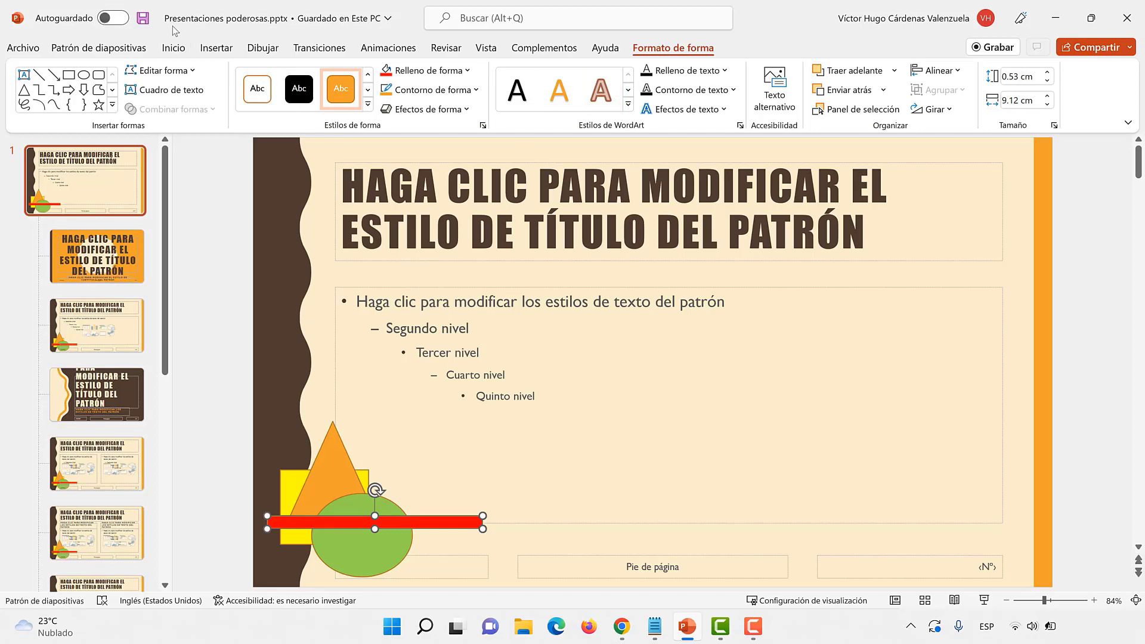
{"action": "left_click", "coordinate": [206, 48]}
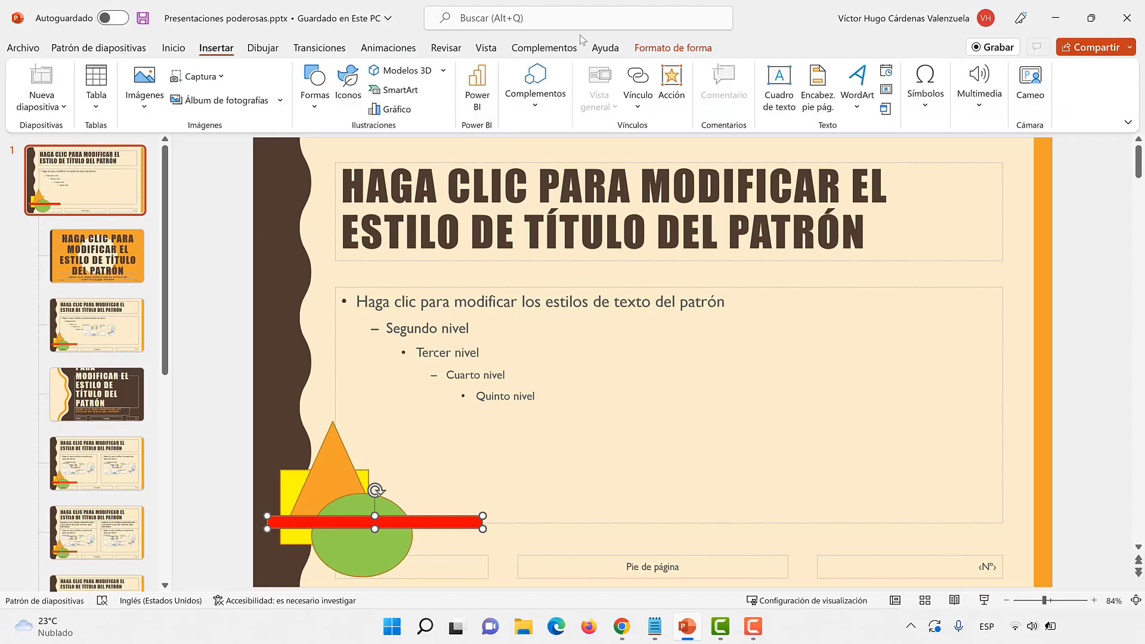
{"action": "left_click", "coordinate": [856, 95]}
Insert orange WordArt 'Cárdenas' and place it across the shapes at bottom-left.
{"action": "left_click", "coordinate": [935, 262]}
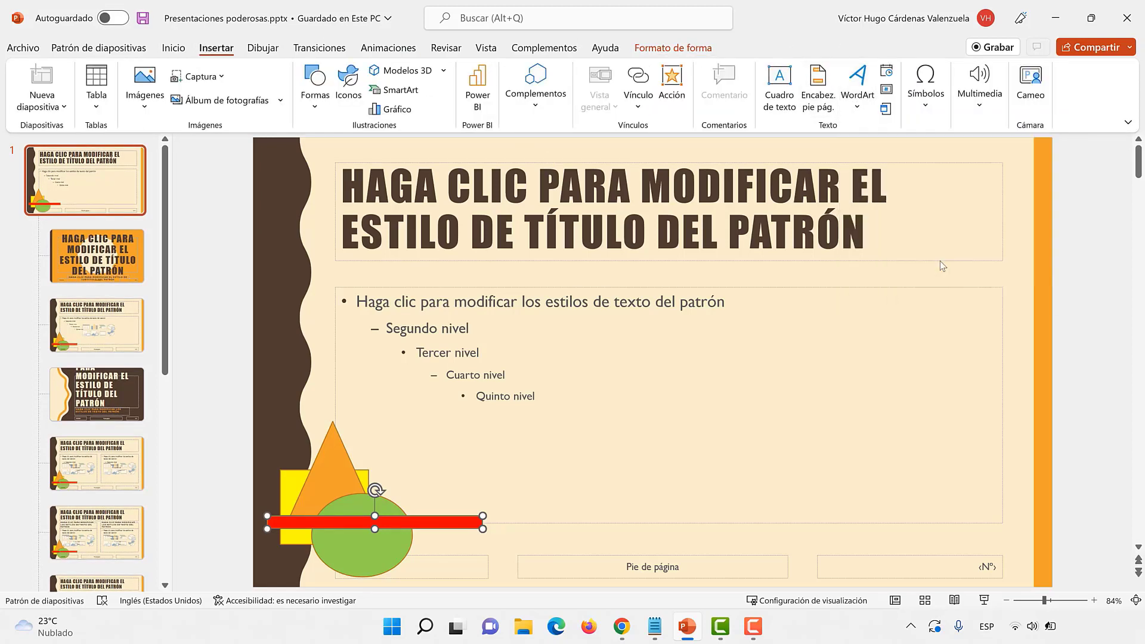
{"action": "type", "text": "C"}
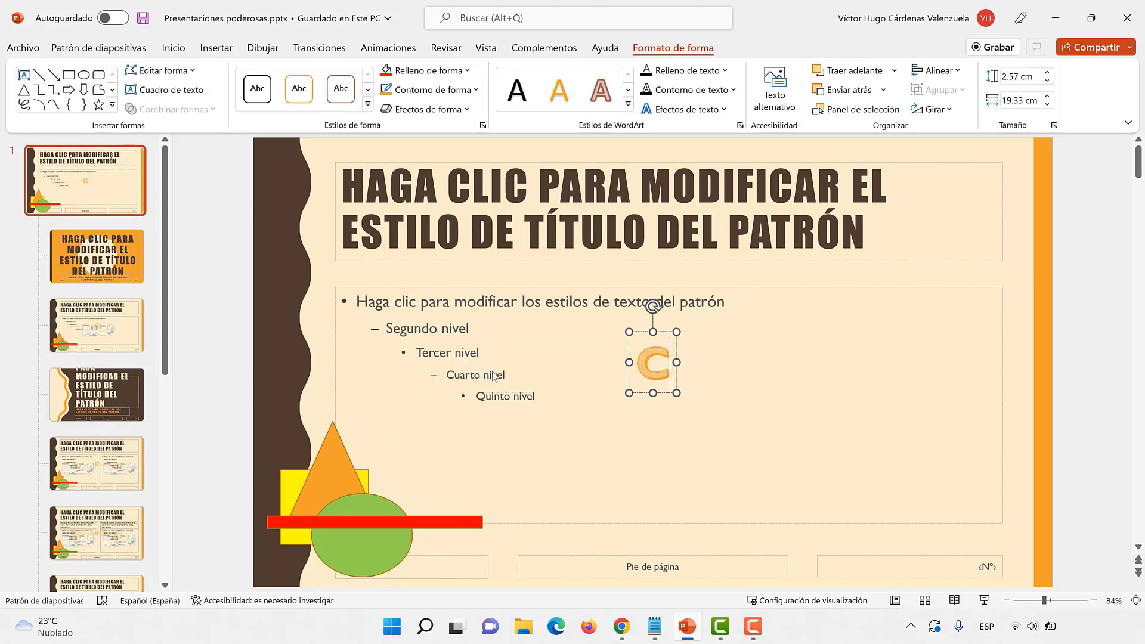
{"action": "type", "text": "árdenas"}
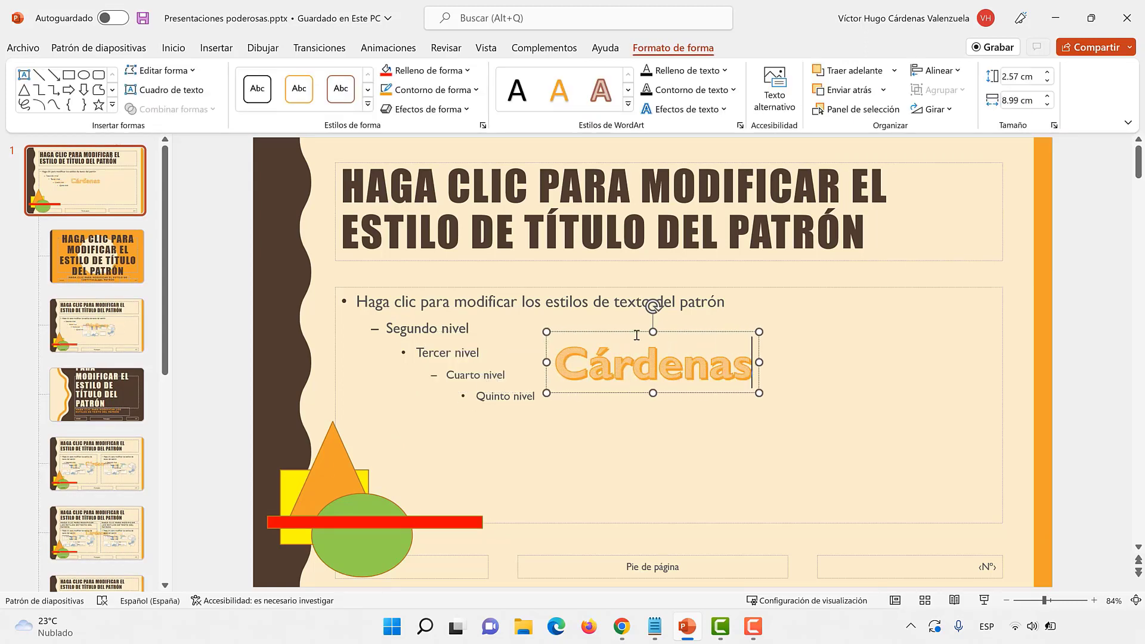
{"action": "mouse_move", "coordinate": [636, 328]}
{"action": "left_mouse_down"}
{"action": "mouse_move", "coordinate": [384, 472]}
{"action": "mouse_move", "coordinate": [385, 461]}
{"action": "left_mouse_up"}
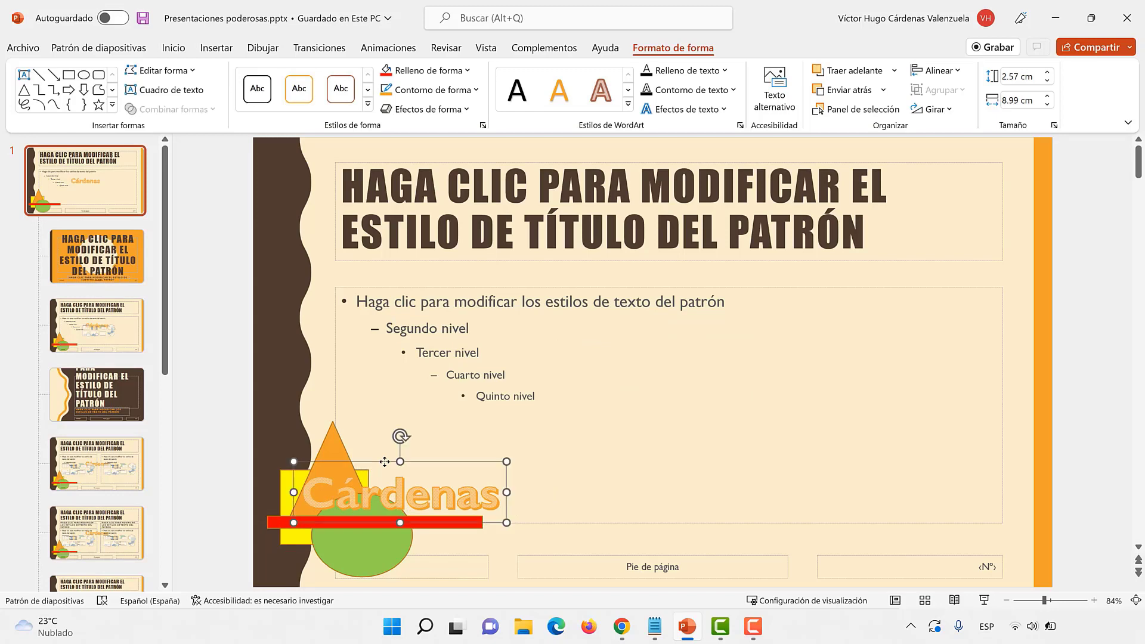
{"action": "left_click", "coordinate": [213, 447]}
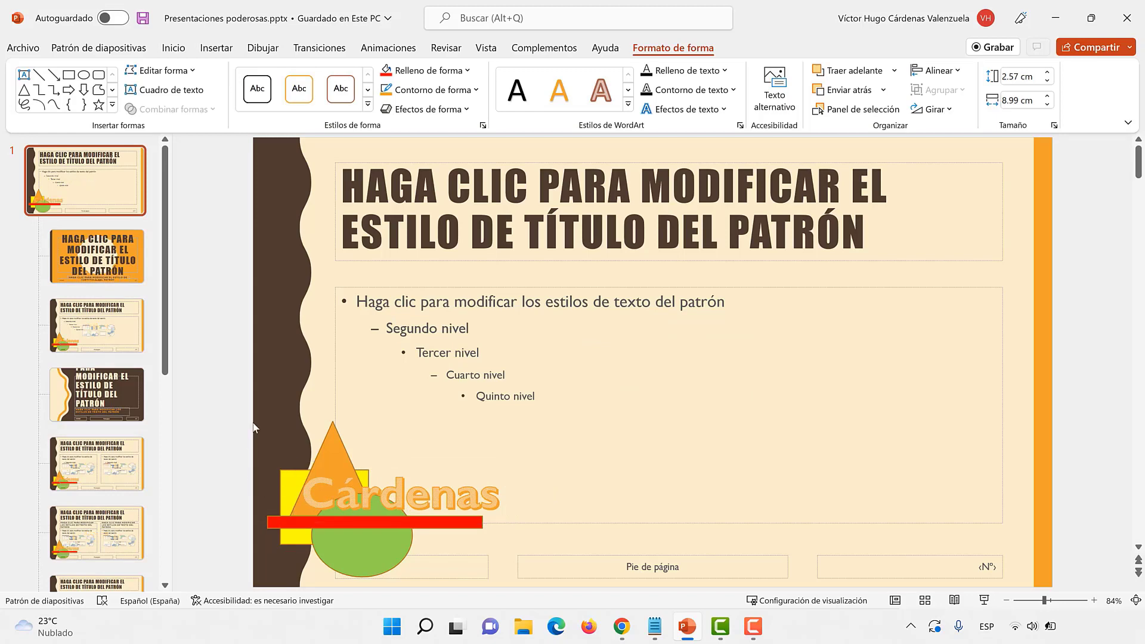
{"action": "left_click", "coordinate": [233, 430]}
Flip the orange triangle to point downward and move it lower behind the red bar.
{"action": "left_click", "coordinate": [334, 469]}
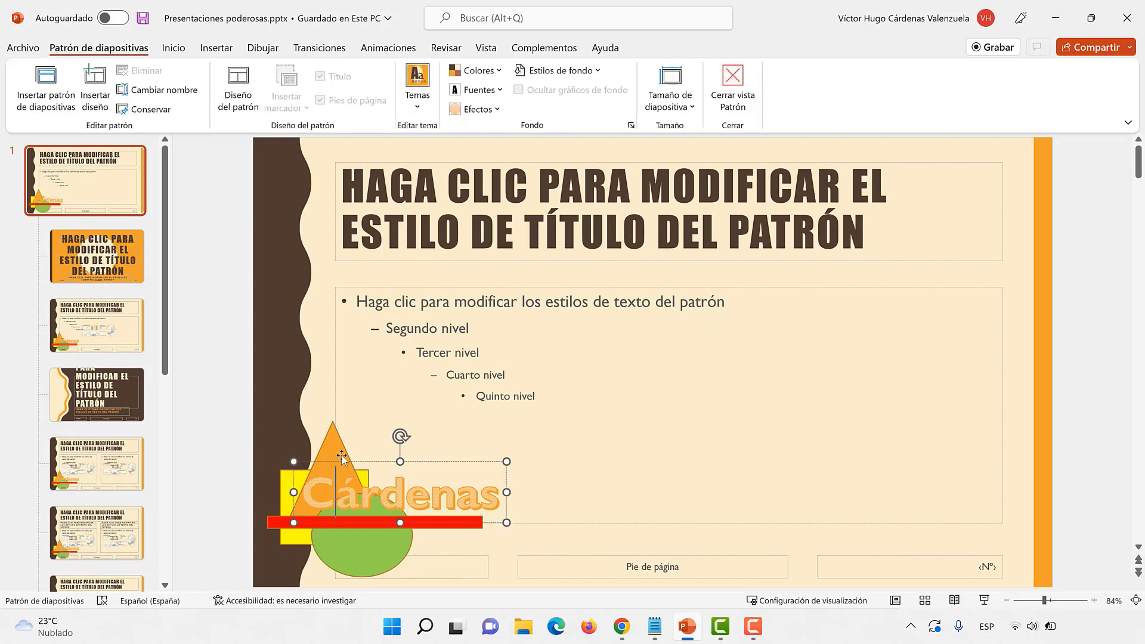
{"action": "left_click", "coordinate": [333, 429]}
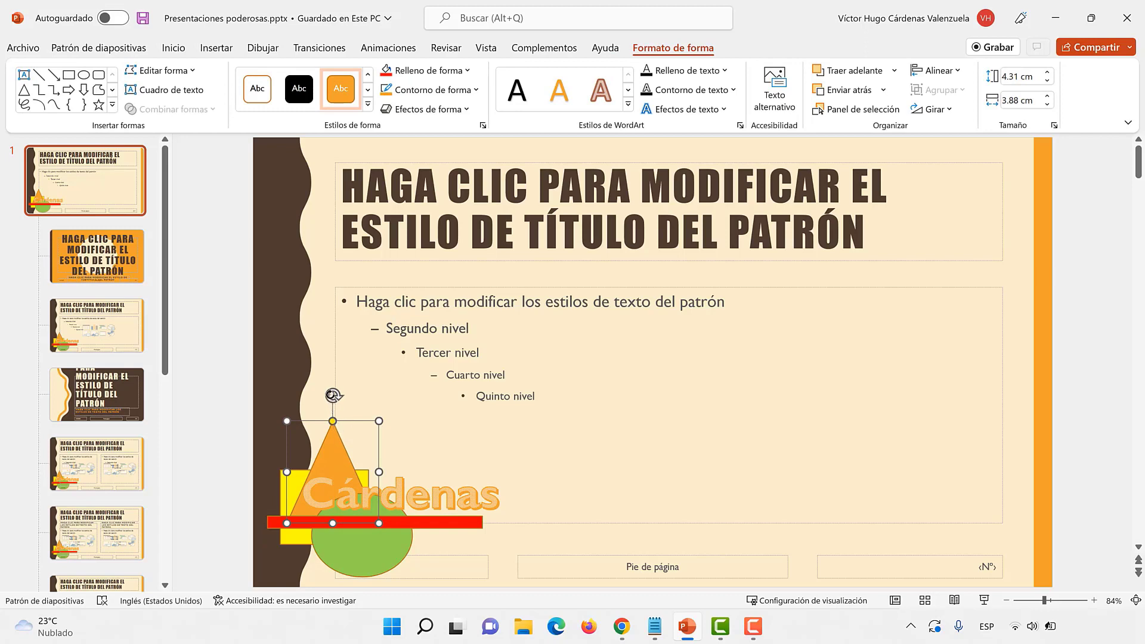
{"action": "left_click_drag", "start_coordinate": [332, 395], "coordinate": [324, 541]}
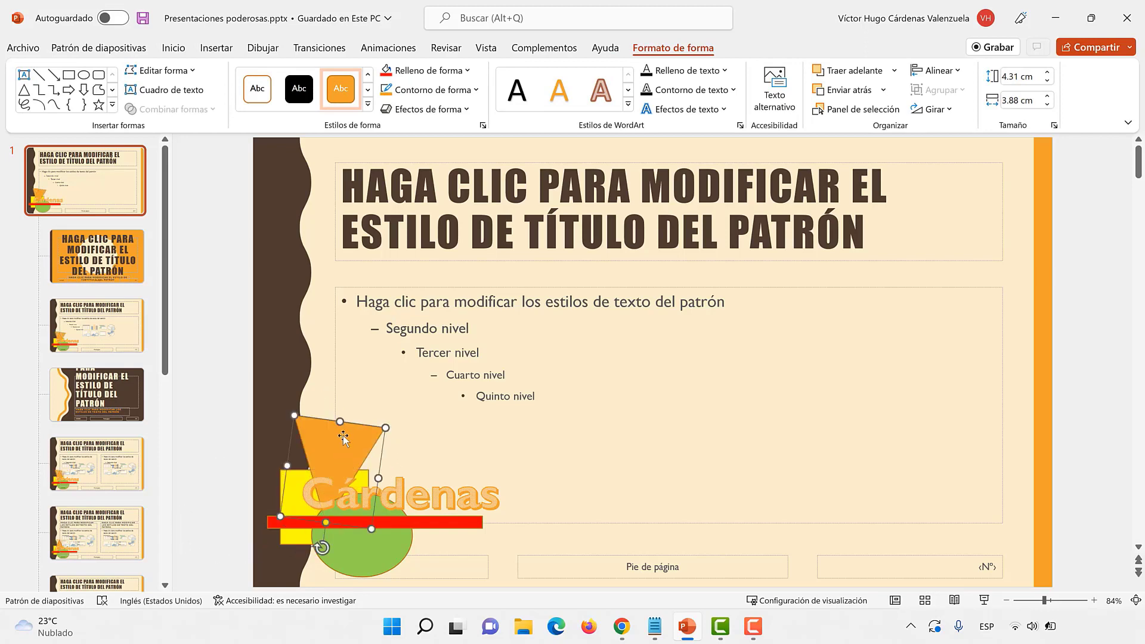
{"action": "mouse_move", "coordinate": [343, 435]}
{"action": "left_mouse_down"}
{"action": "mouse_move", "coordinate": [312, 537]}
{"action": "mouse_move", "coordinate": [302, 504]}
{"action": "left_mouse_up"}
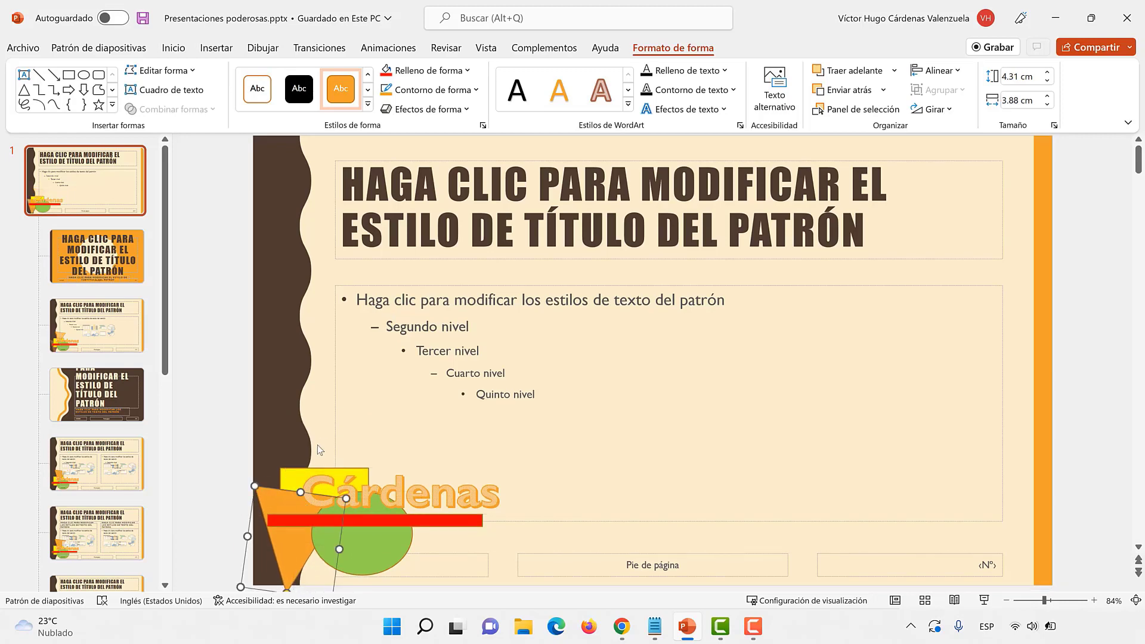
{"action": "left_click", "coordinate": [210, 456]}
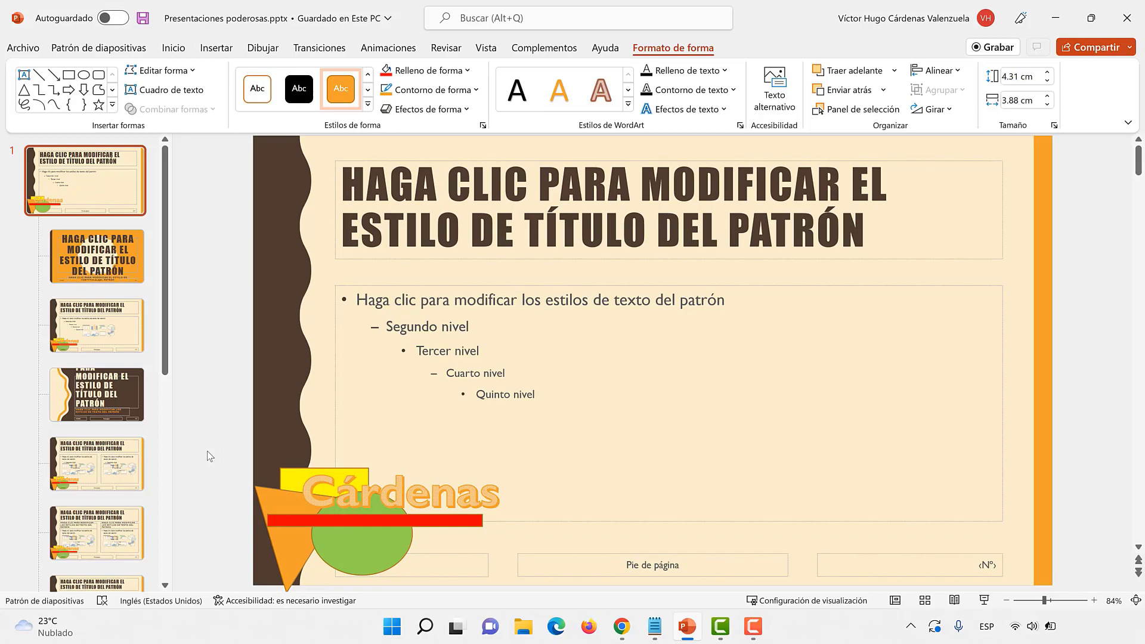
Change the logo triangle's fill from orange to light blue.
{"action": "left_click", "coordinate": [266, 497]}
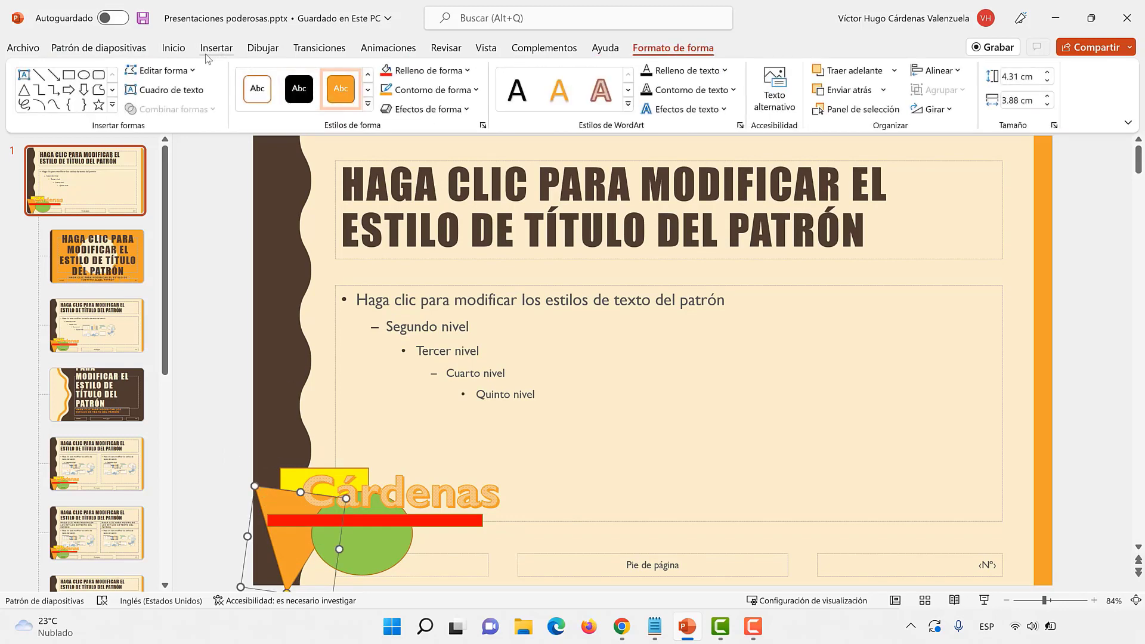
{"action": "left_click", "coordinate": [425, 71]}
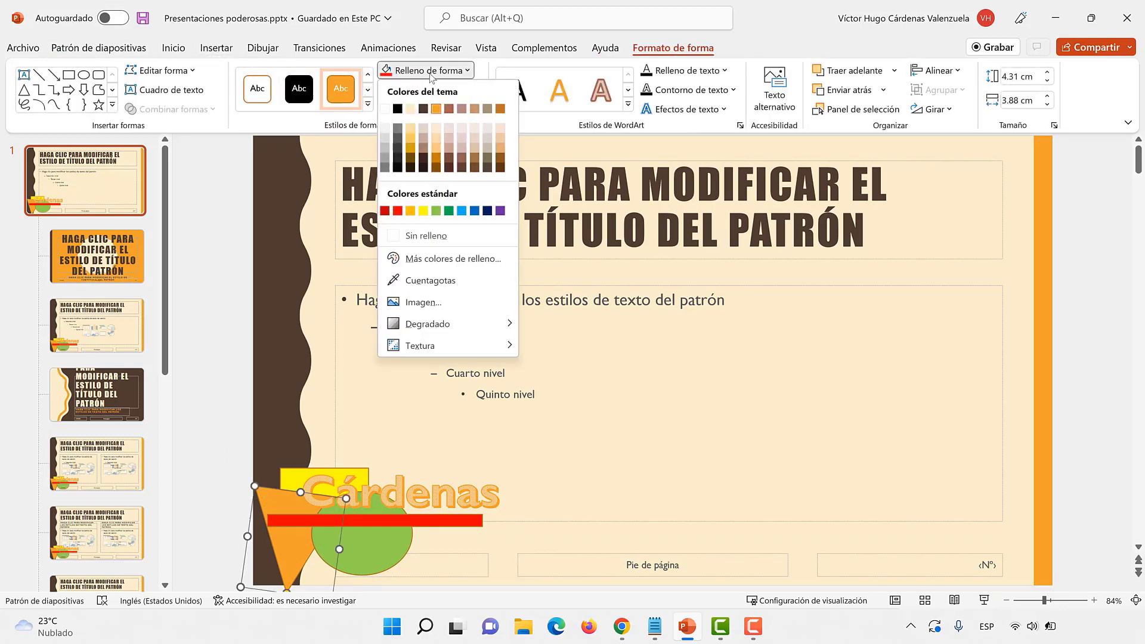
{"action": "left_click", "coordinate": [461, 211]}
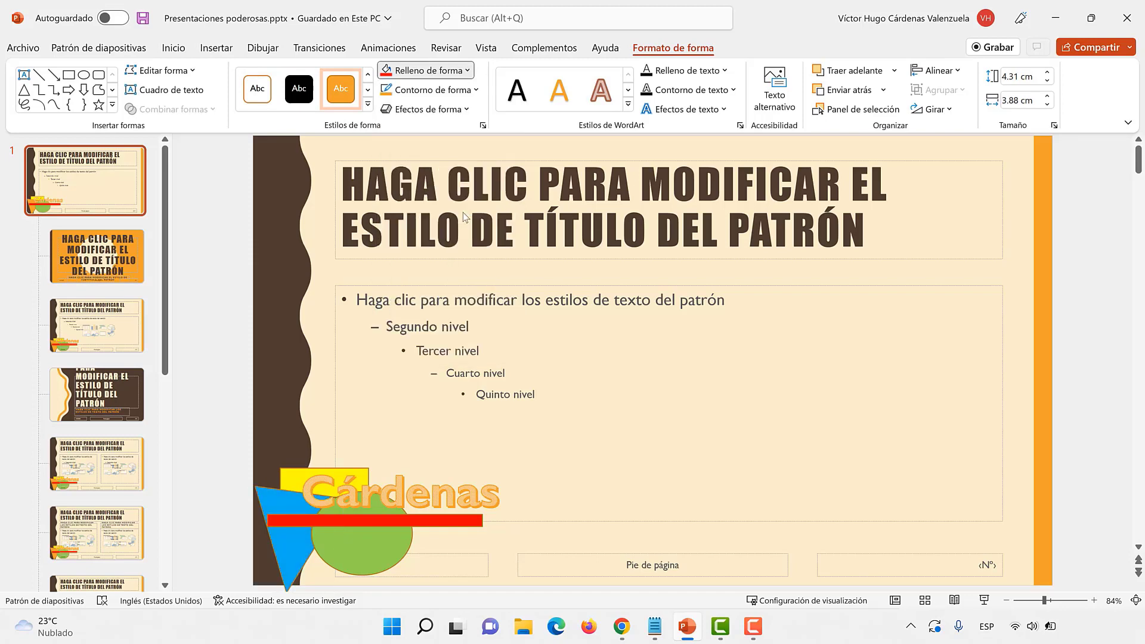
{"action": "left_click", "coordinate": [234, 441]}
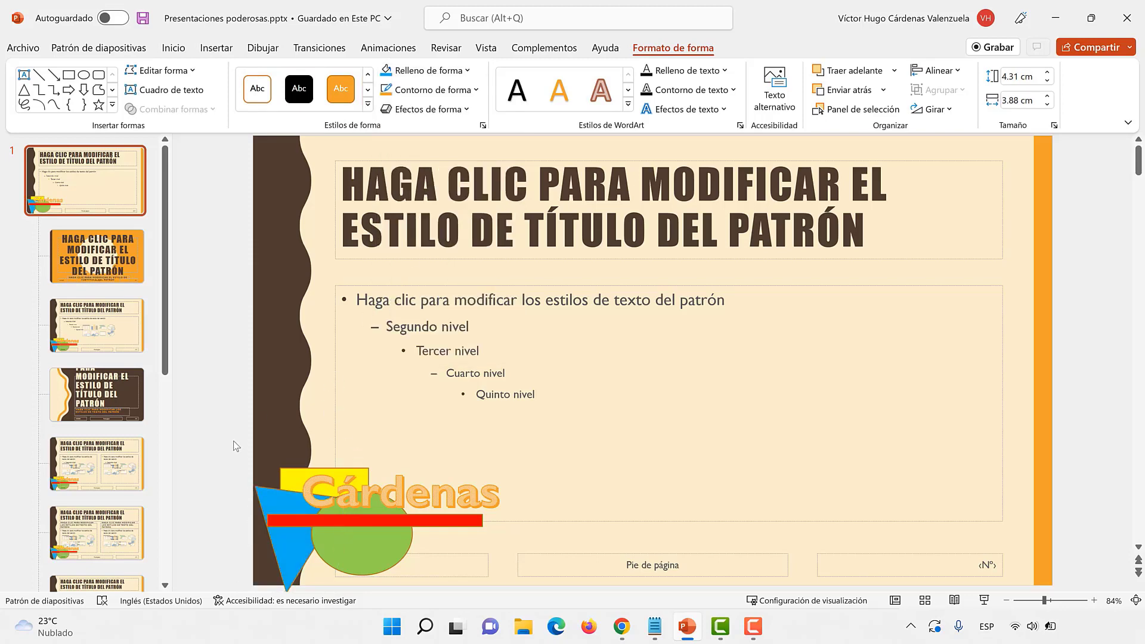
Select all the logo shapes and the Cárdenas WordArt, leaving out the empty footer placeholder.
{"action": "left_click_drag", "start_coordinate": [235, 457], "coordinate": [498, 588]}
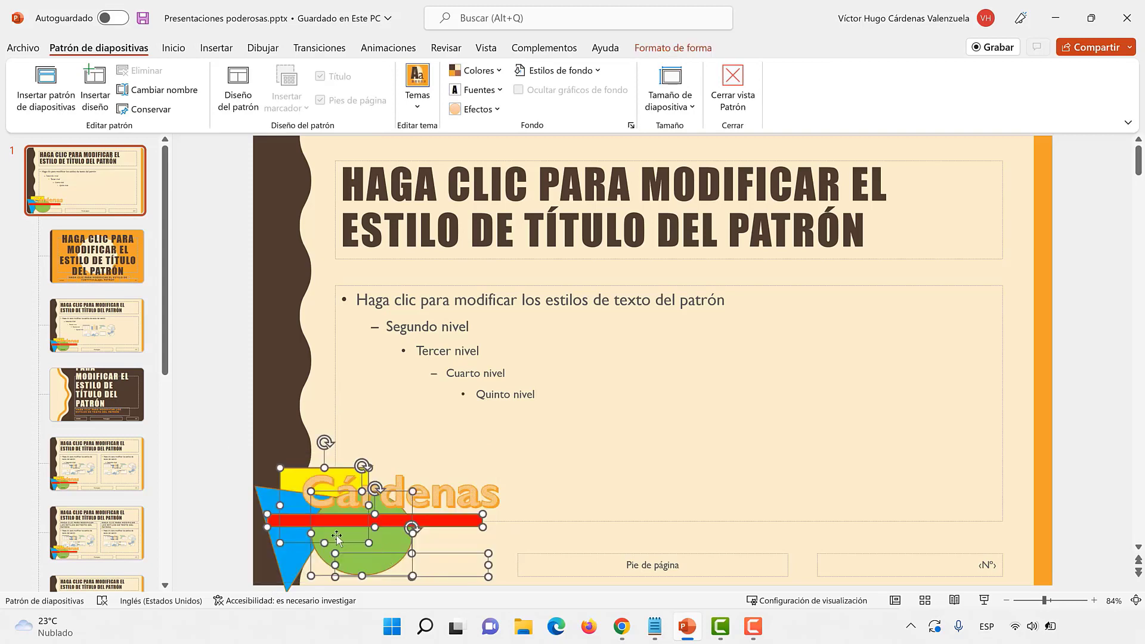
{"action": "left_click", "coordinate": [231, 452]}
{"action": "mouse_move", "coordinate": [226, 440]}
{"action": "left_mouse_down"}
{"action": "mouse_move", "coordinate": [461, 612]}
{"action": "mouse_move", "coordinate": [540, 620]}
{"action": "left_mouse_up"}
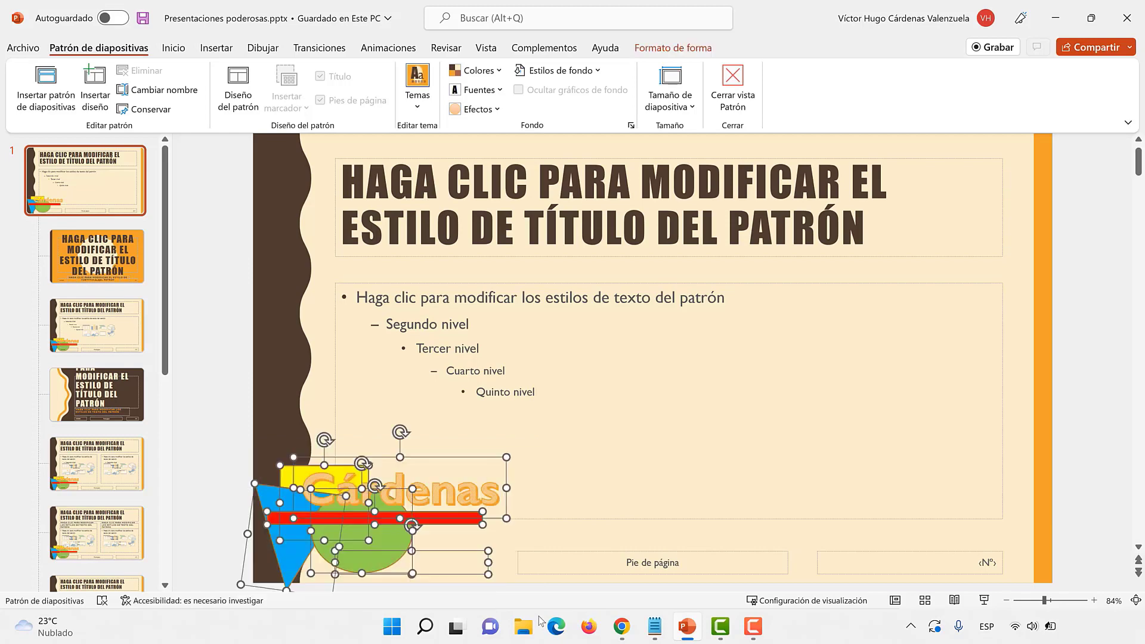
{"action": "left_click", "coordinate": [245, 445]}
{"action": "mouse_move", "coordinate": [207, 418]}
{"action": "left_mouse_down"}
{"action": "mouse_move", "coordinate": [521, 611]}
{"action": "mouse_move", "coordinate": [511, 599]}
{"action": "left_mouse_up"}
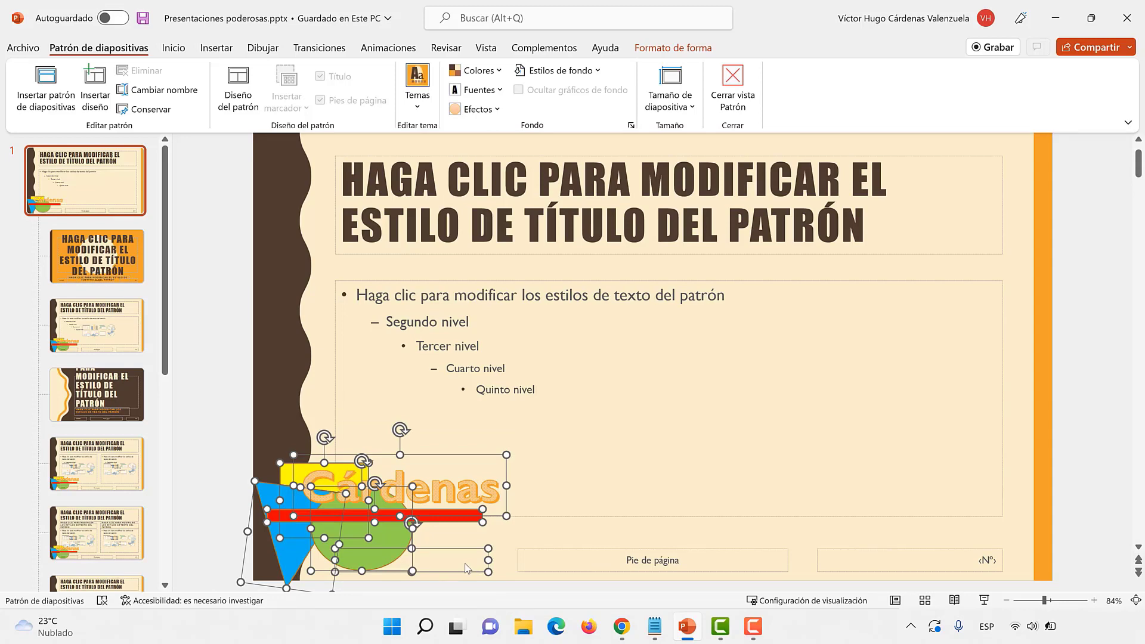
{"action": "left_click", "coordinate": [459, 564], "text": "shift"}
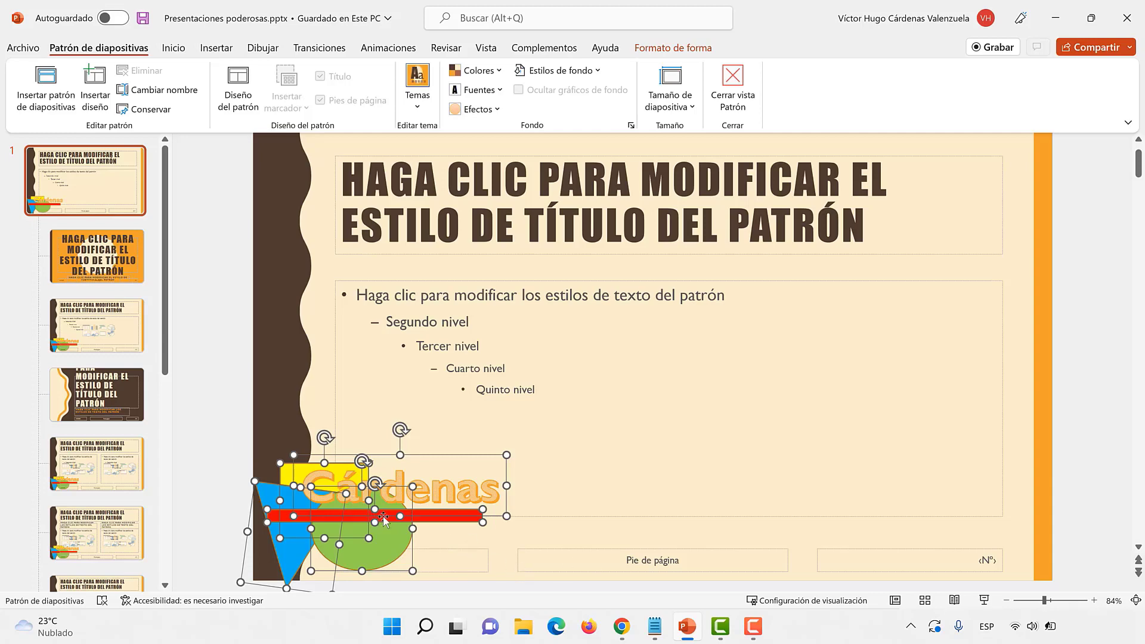
Group the selected logo pieces into one object and shrink the group.
{"action": "right_click", "coordinate": [412, 457]}
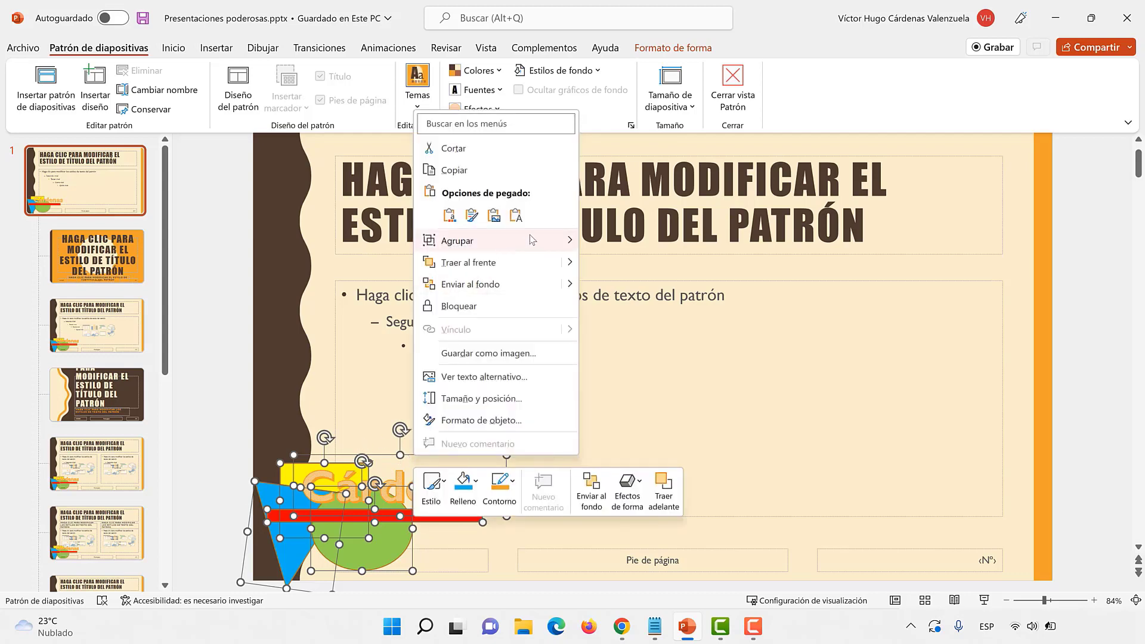
{"action": "mouse_move", "coordinate": [495, 240]}
{"action": "left_click", "coordinate": [610, 243]}
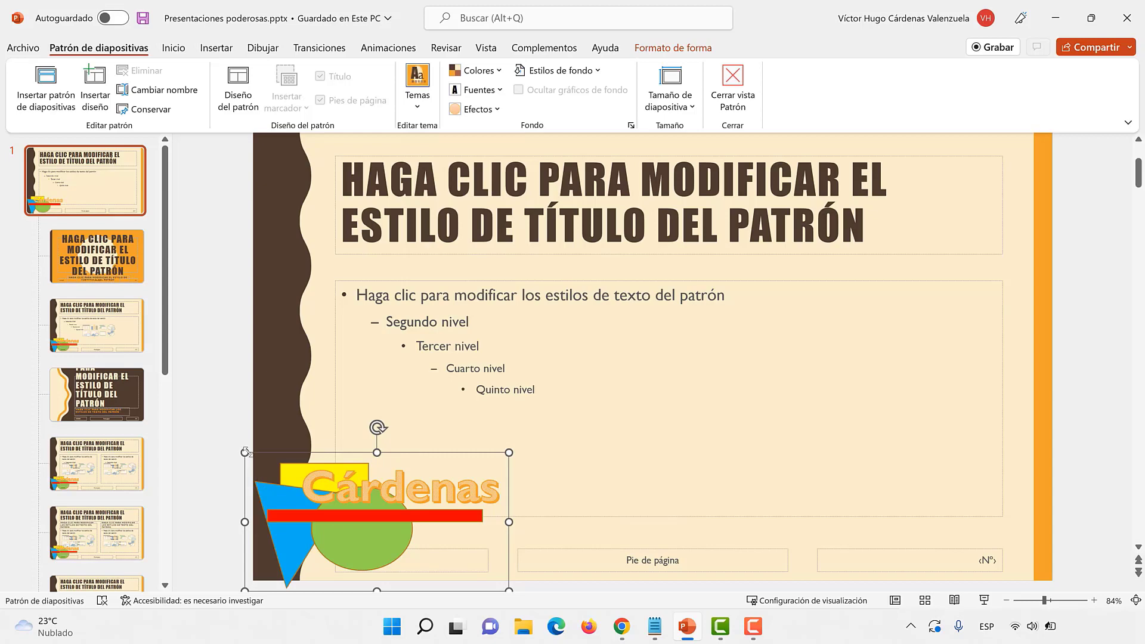
{"action": "left_click_drag", "start_coordinate": [244, 452], "coordinate": [317, 494]}
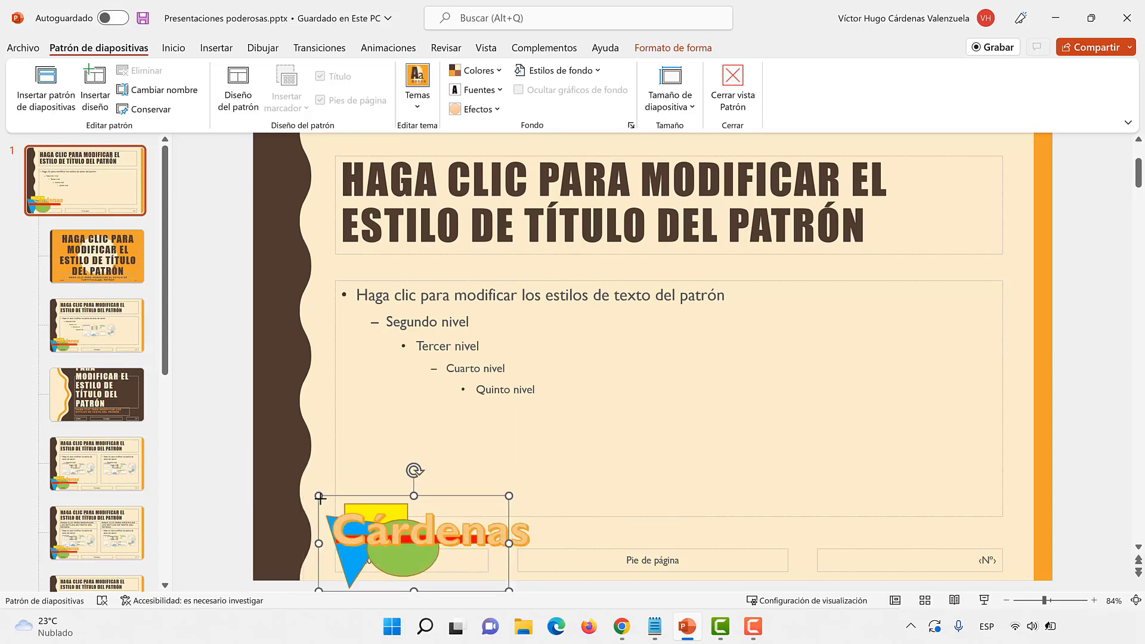
{"action": "left_click", "coordinate": [373, 543]}
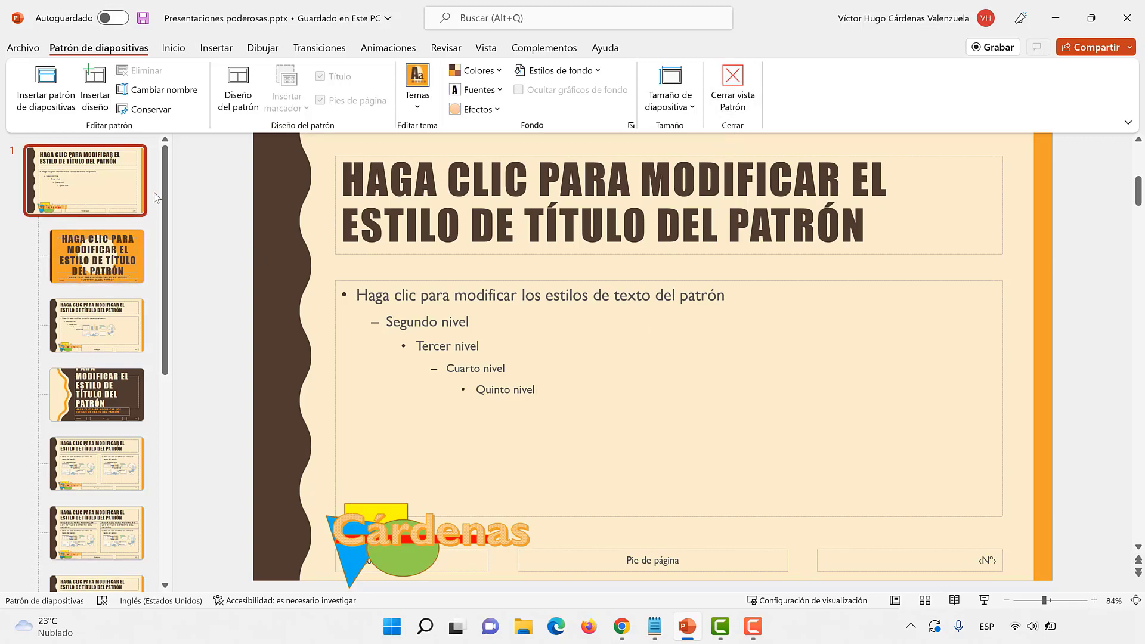
{"action": "left_click", "coordinate": [733, 90]}
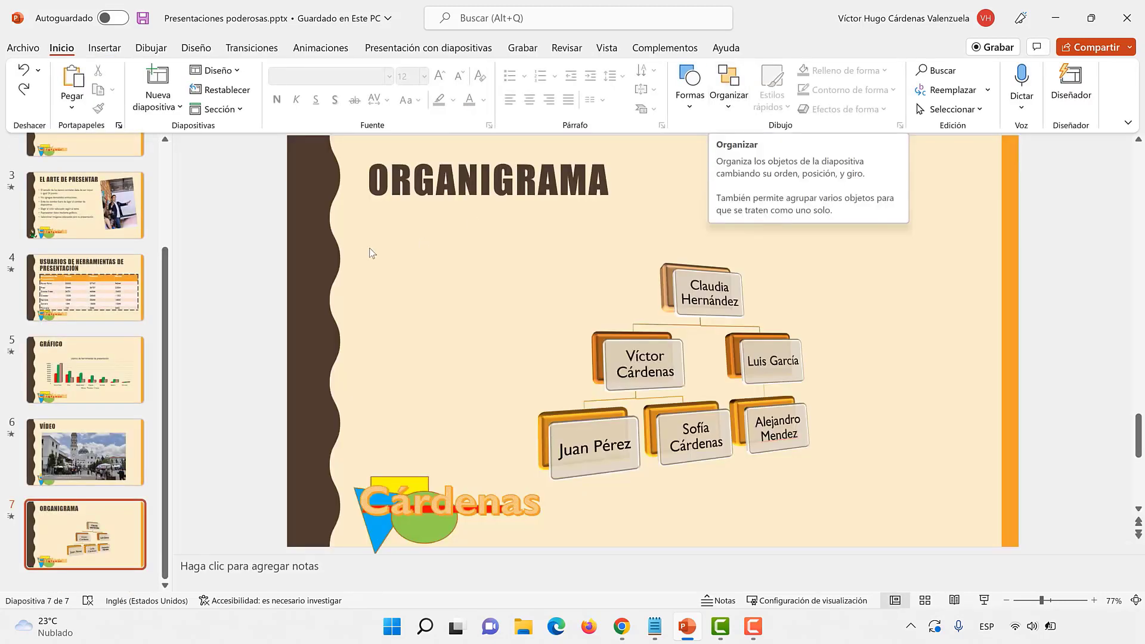
{"action": "scroll", "coordinate": [169, 169], "scroll_direction": "up", "scroll_amount": 3}
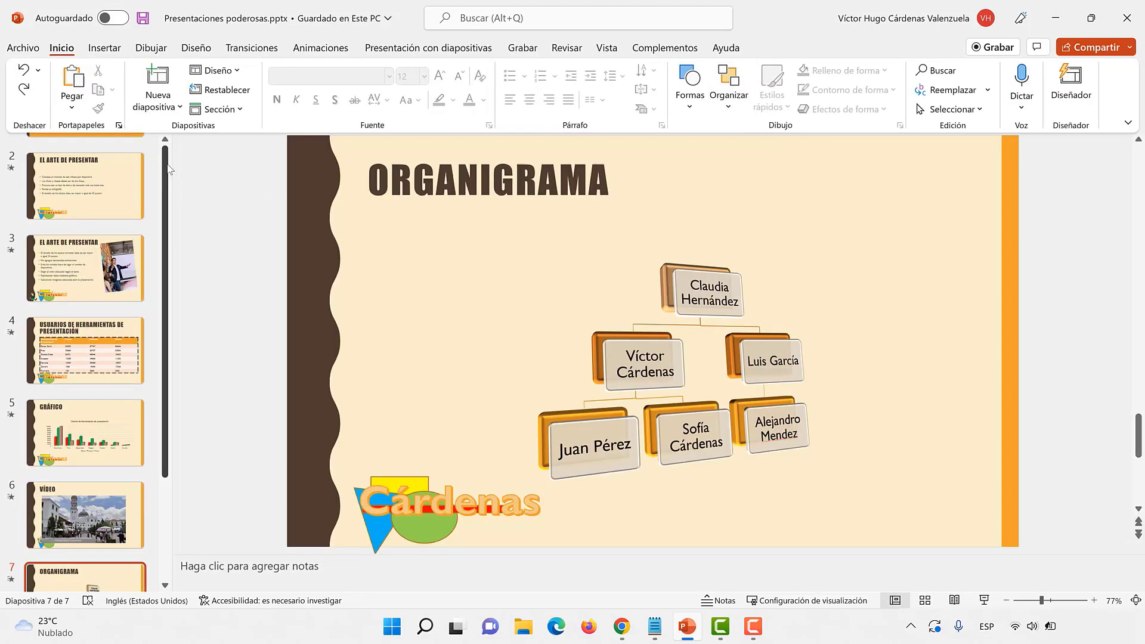
{"action": "scroll", "coordinate": [169, 169], "scroll_direction": "up", "scroll_amount": 2}
{"action": "left_click", "coordinate": [94, 195]}
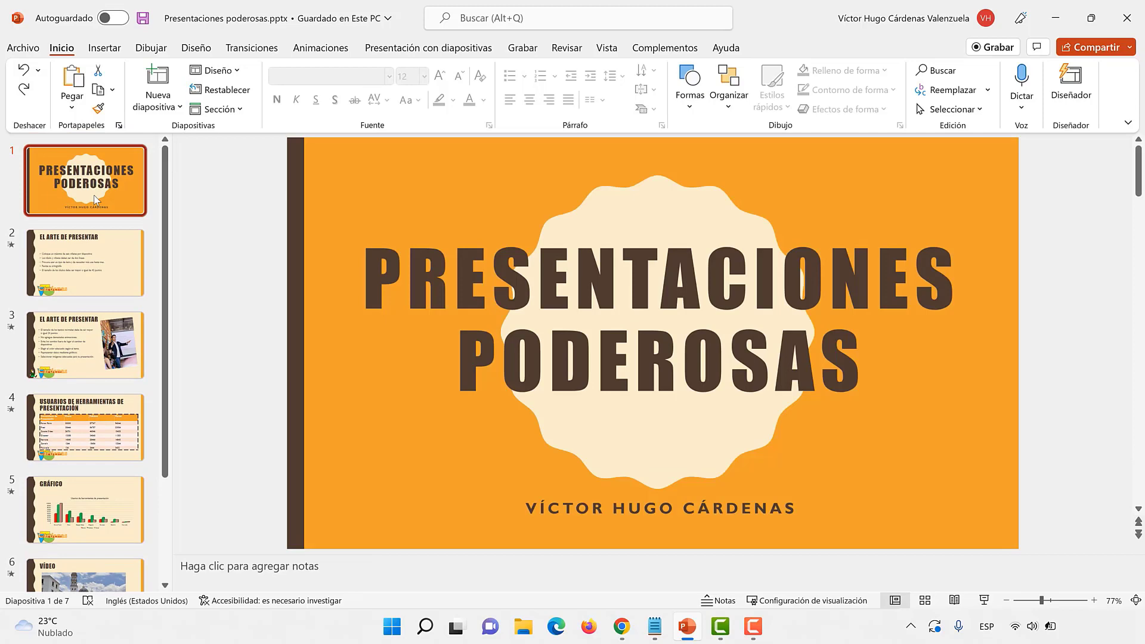
{"action": "left_click", "coordinate": [85, 263]}
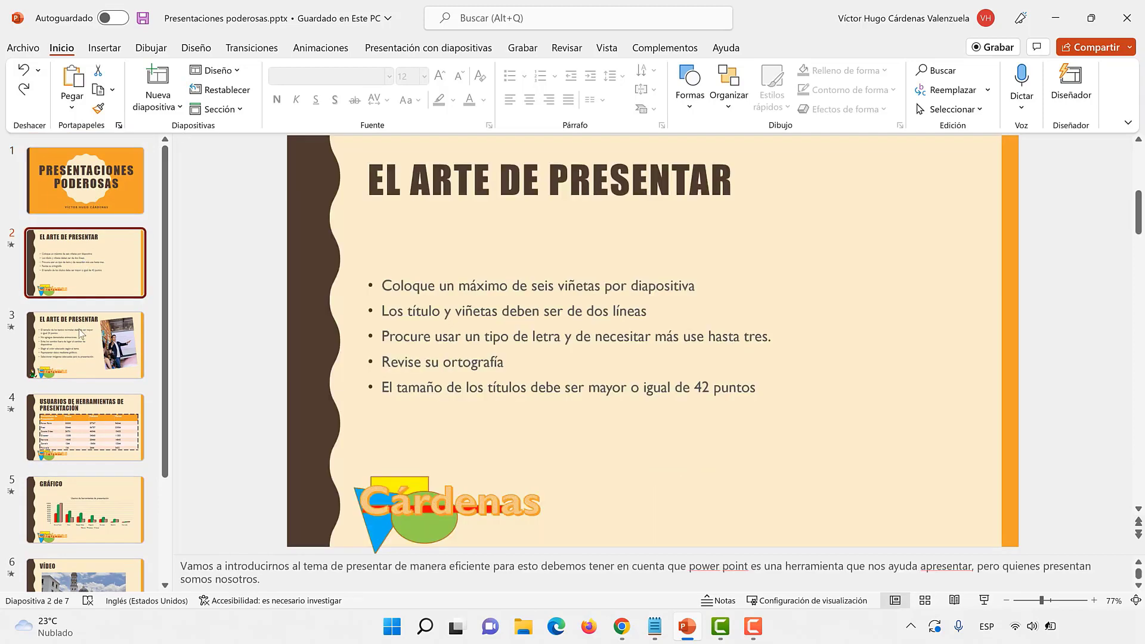
{"action": "left_click", "coordinate": [606, 48]}
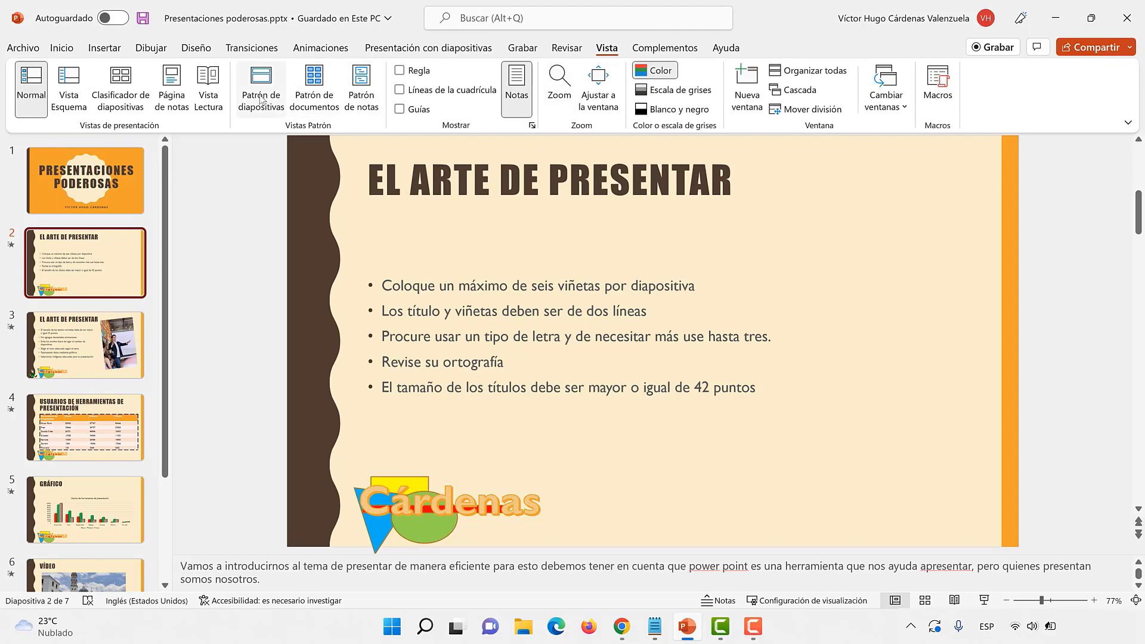
{"action": "left_click", "coordinate": [274, 85]}
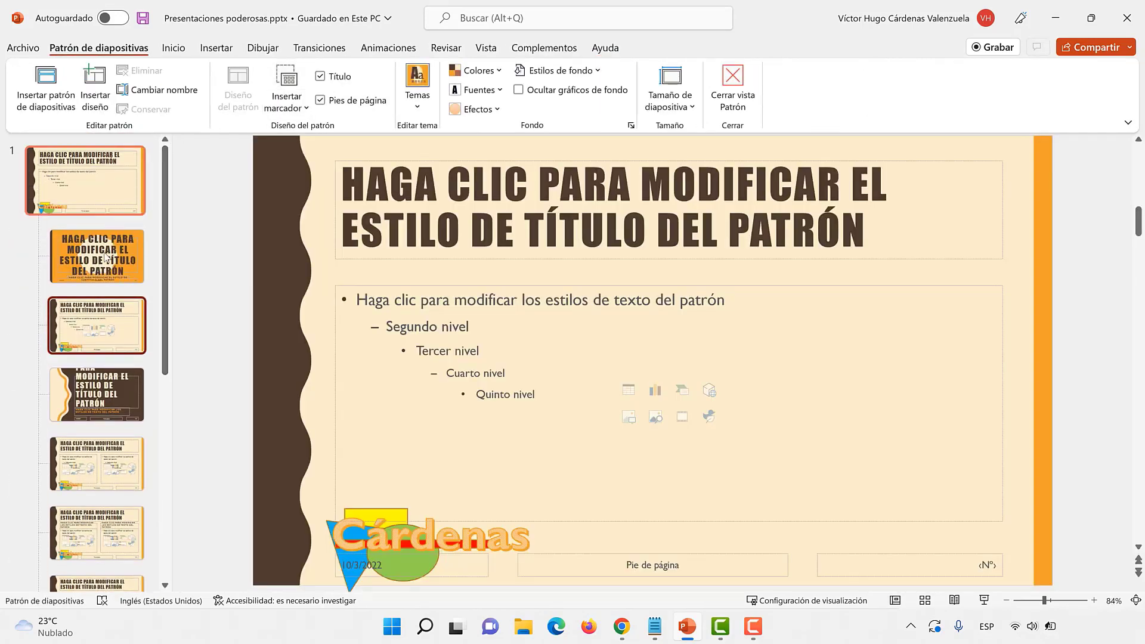
Open the title slide layout and try nudging its dark vertical bar.
{"action": "left_click", "coordinate": [91, 258]}
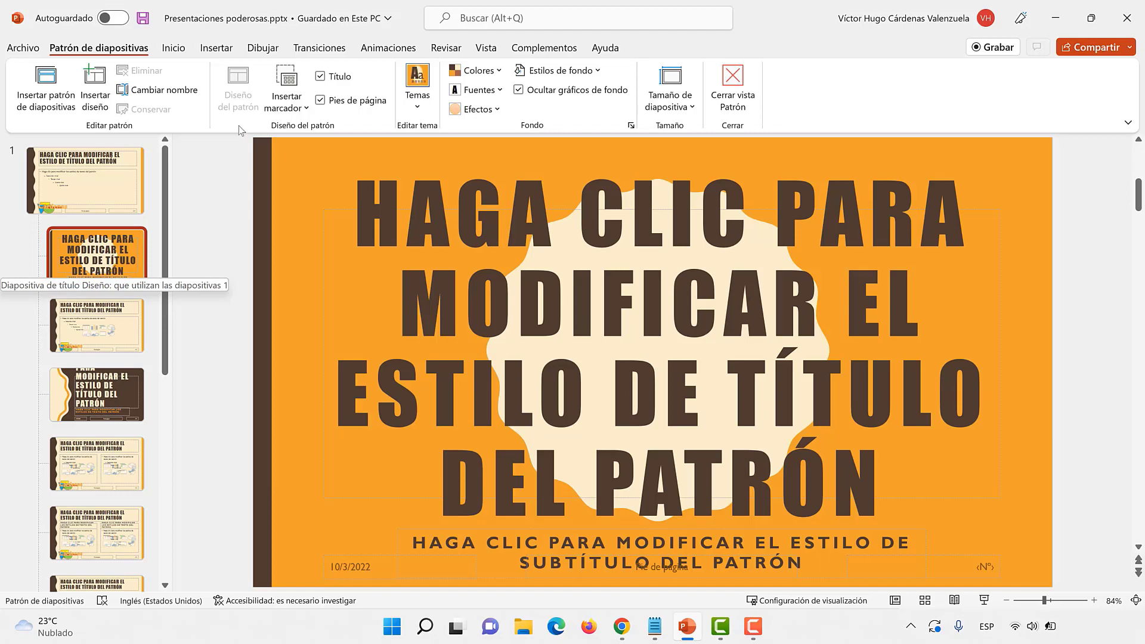
{"action": "left_click", "coordinate": [260, 217]}
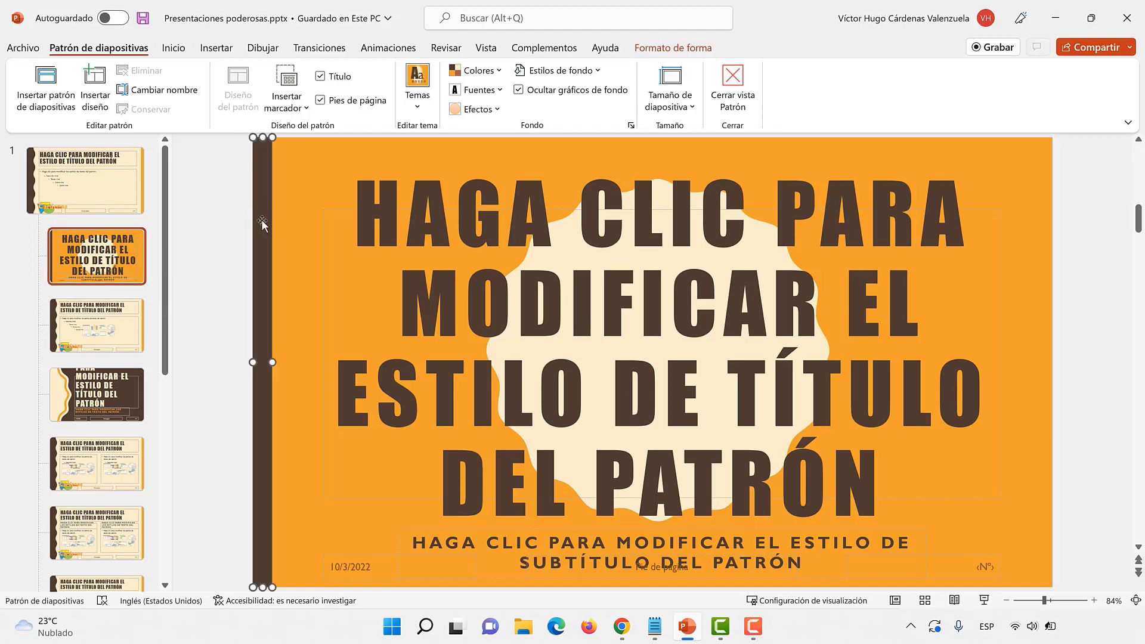
{"action": "mouse_move", "coordinate": [261, 219]}
{"action": "left_mouse_down"}
{"action": "mouse_move", "coordinate": [291, 216]}
{"action": "mouse_move", "coordinate": [261, 222]}
{"action": "left_mouse_up"}
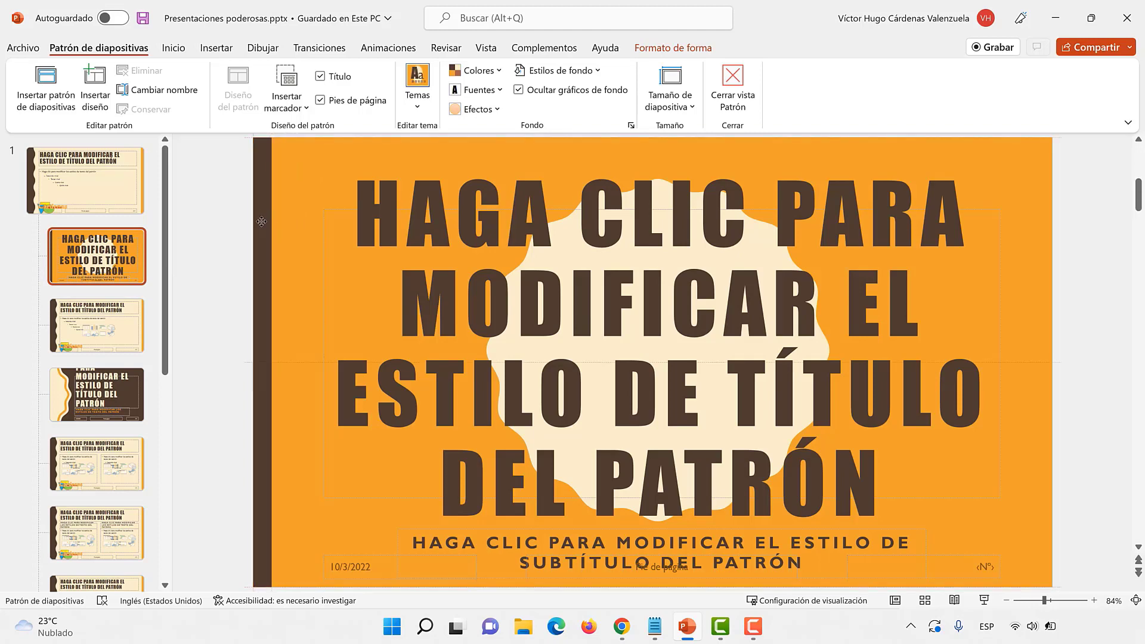
{"action": "left_click", "coordinate": [302, 206]}
Move up to the top slide master using the Up arrow key.
{"action": "key", "text": "Up"}
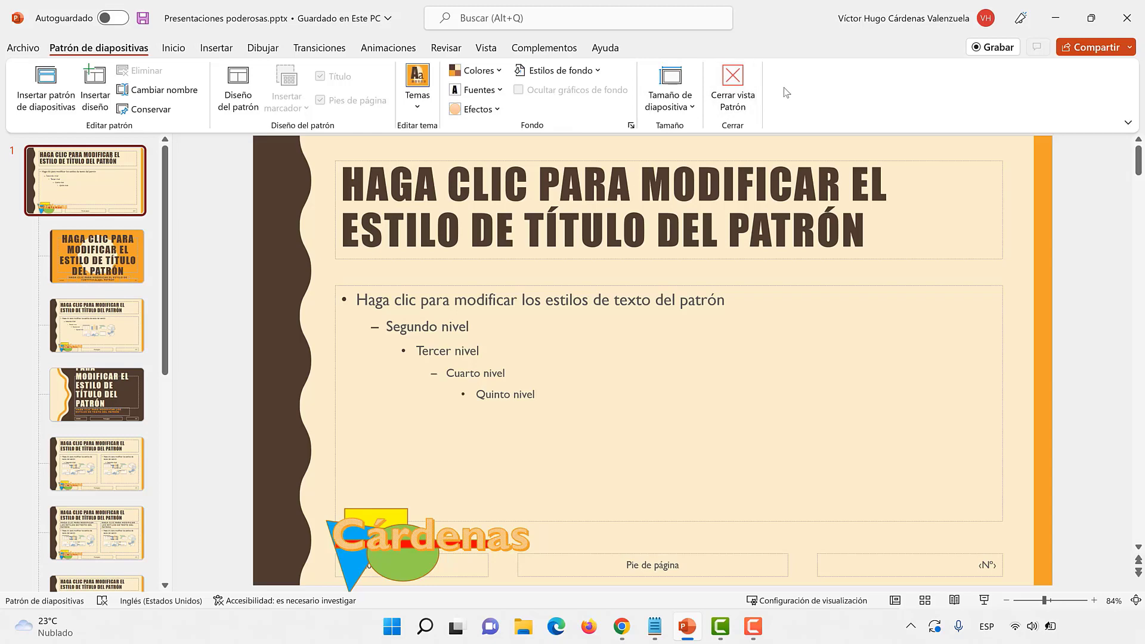
Close Slide Master view, reopen it from Vista, then close it again to reach slide 2.
{"action": "left_click", "coordinate": [735, 83]}
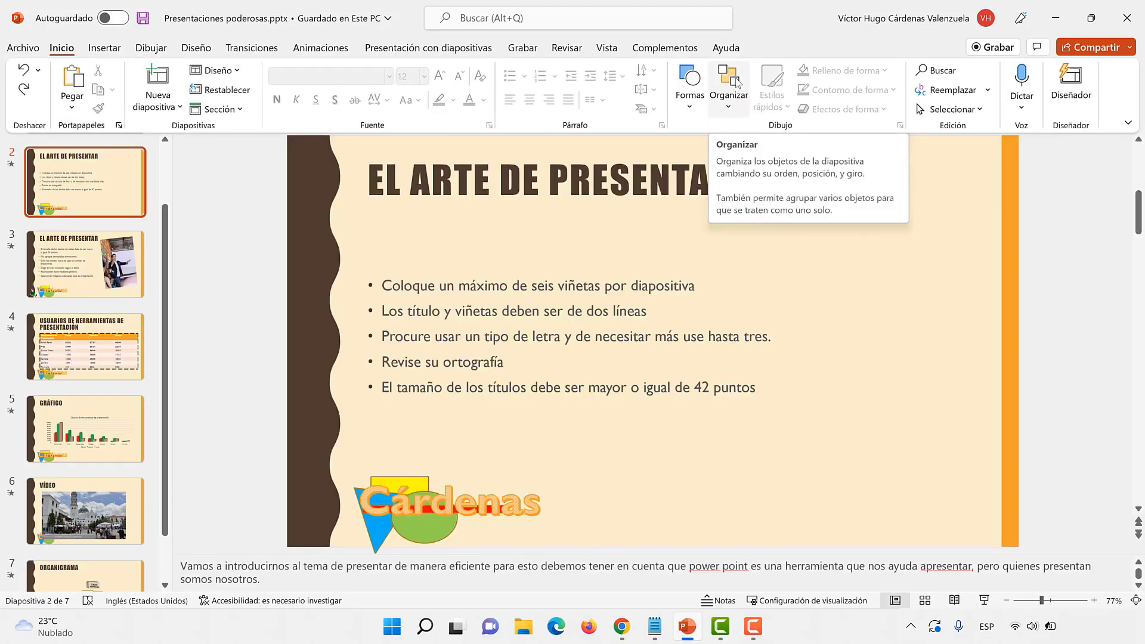
{"action": "left_click", "coordinate": [606, 47]}
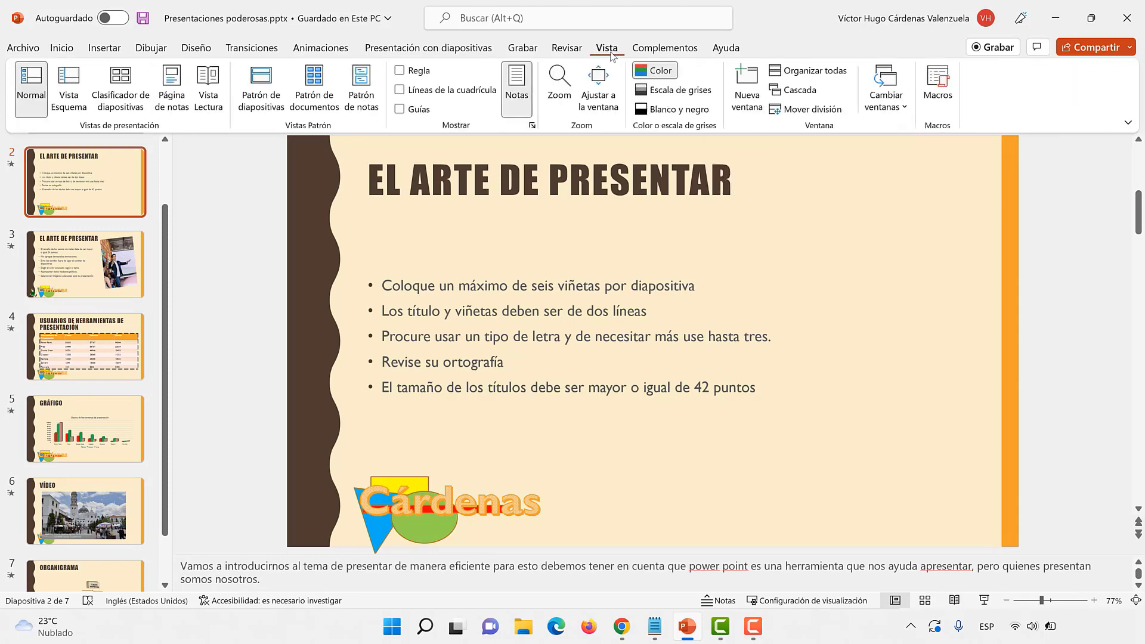
{"action": "left_click", "coordinate": [261, 96]}
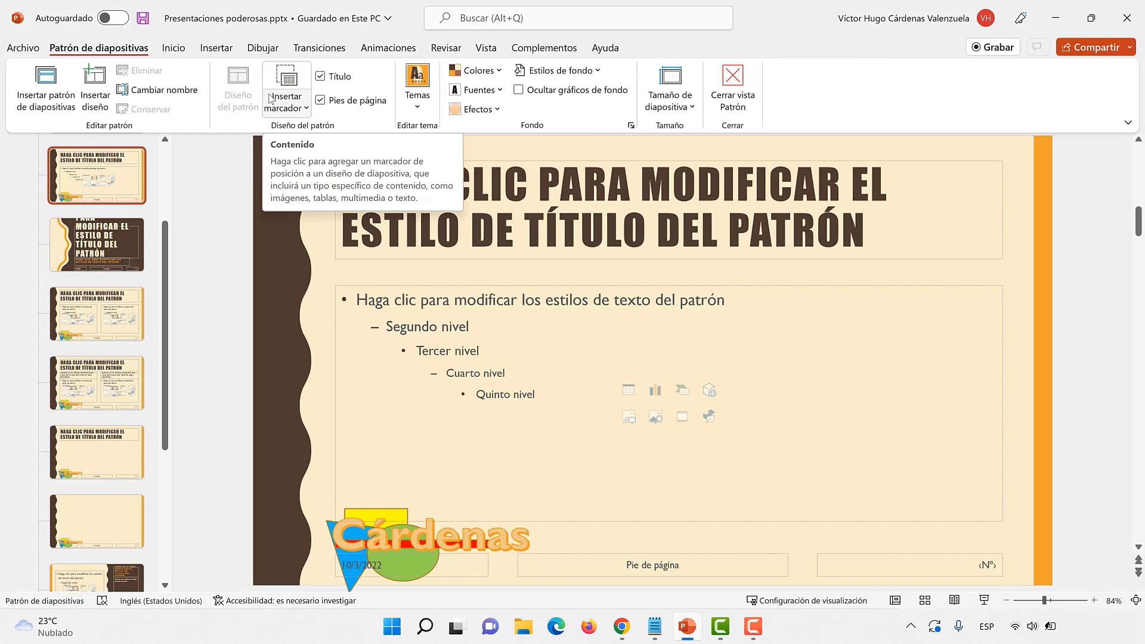
{"action": "left_click", "coordinate": [732, 97]}
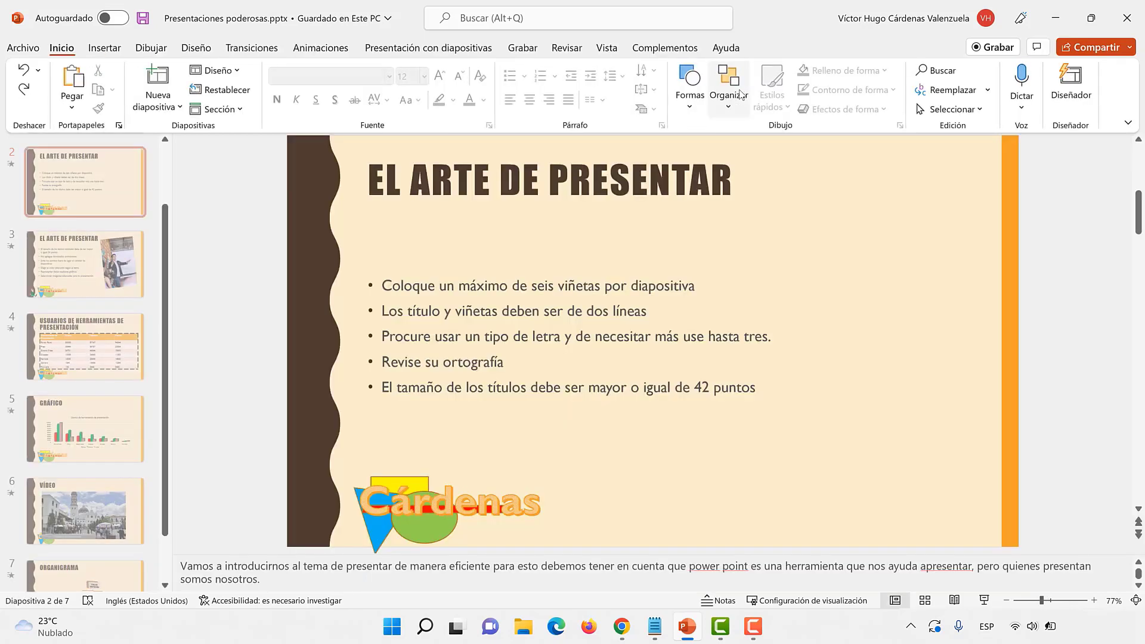